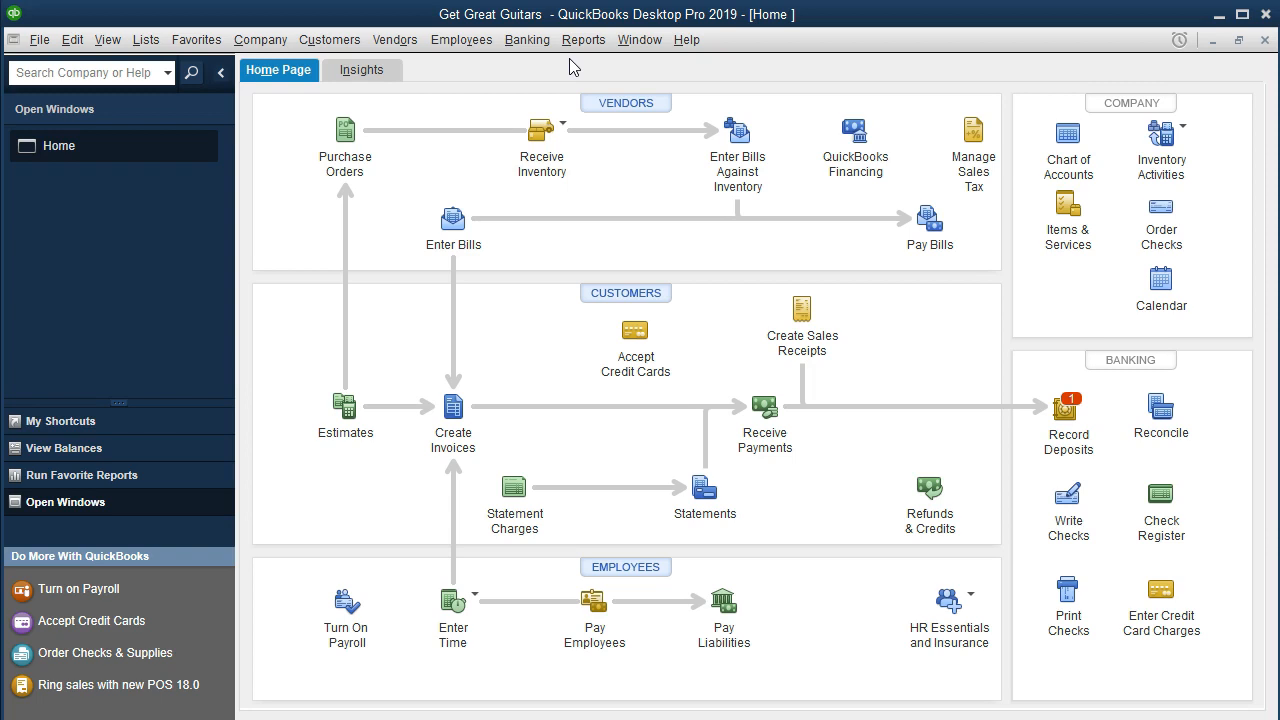
Open the standard Profit & Loss report from the company and financial reports
{"action": "left_click", "coordinate": [582, 40]}
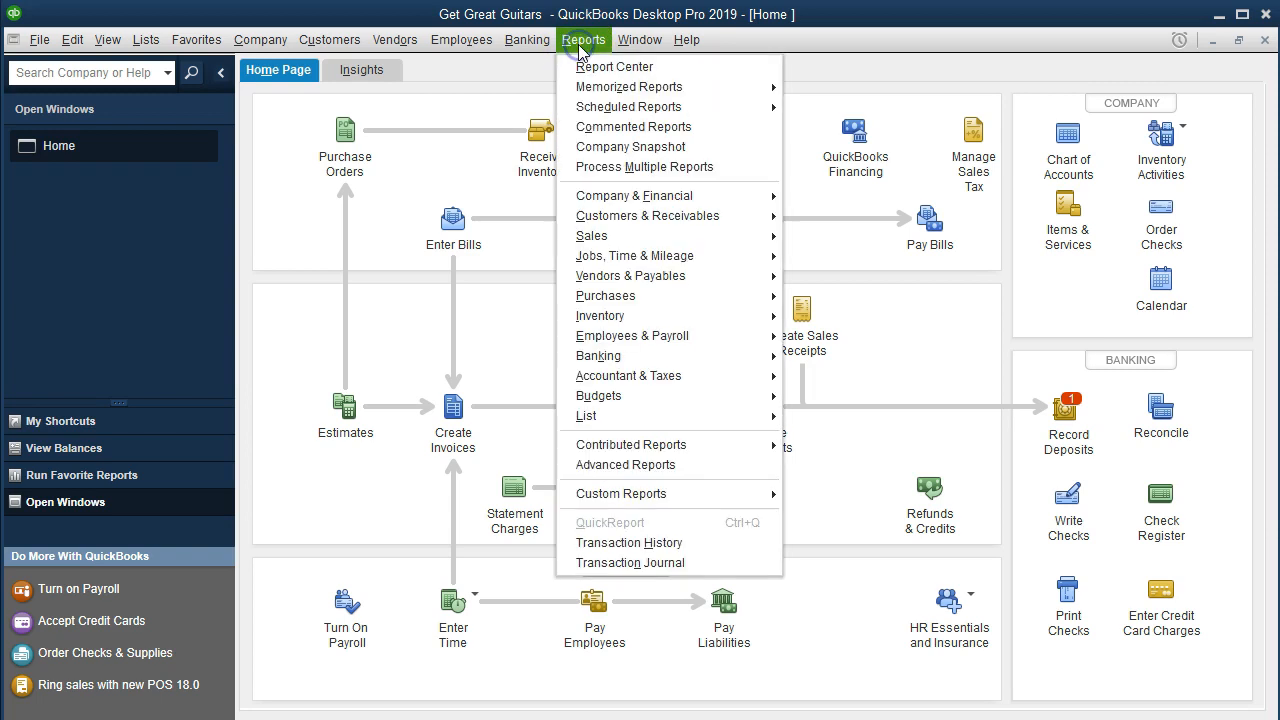
{"action": "left_click", "coordinate": [635, 197]}
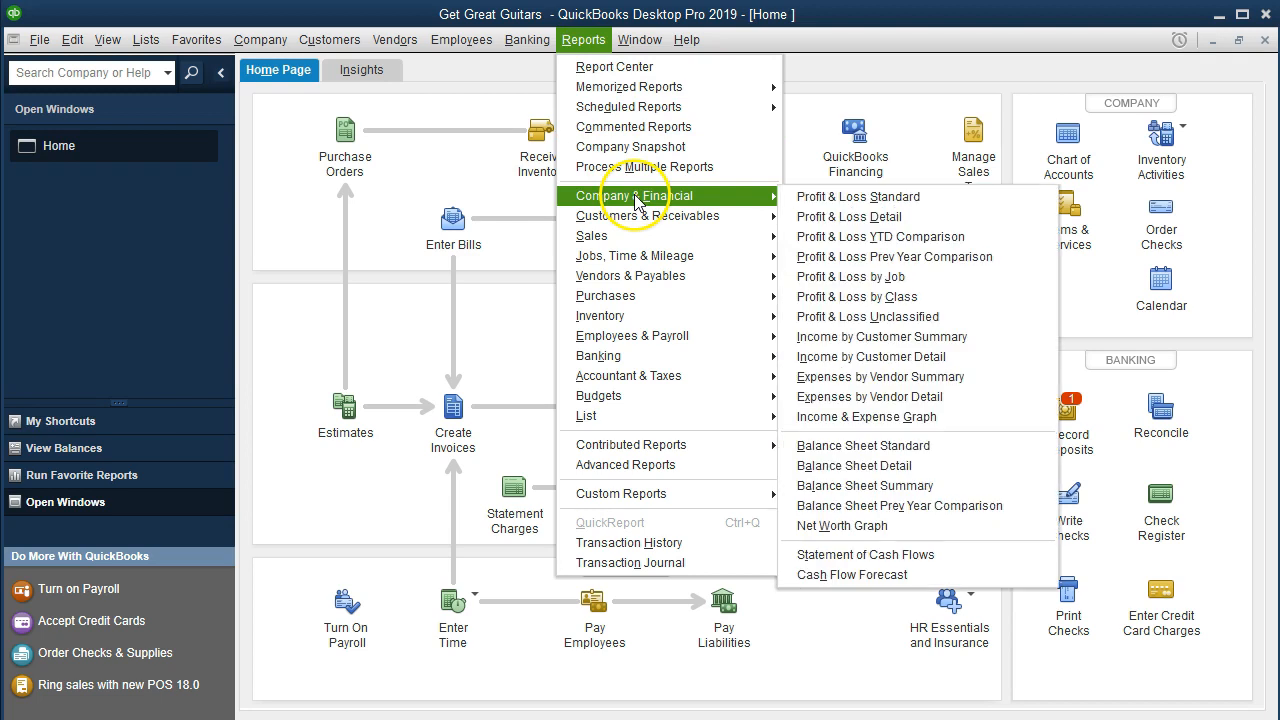
{"action": "left_click", "coordinate": [806, 199]}
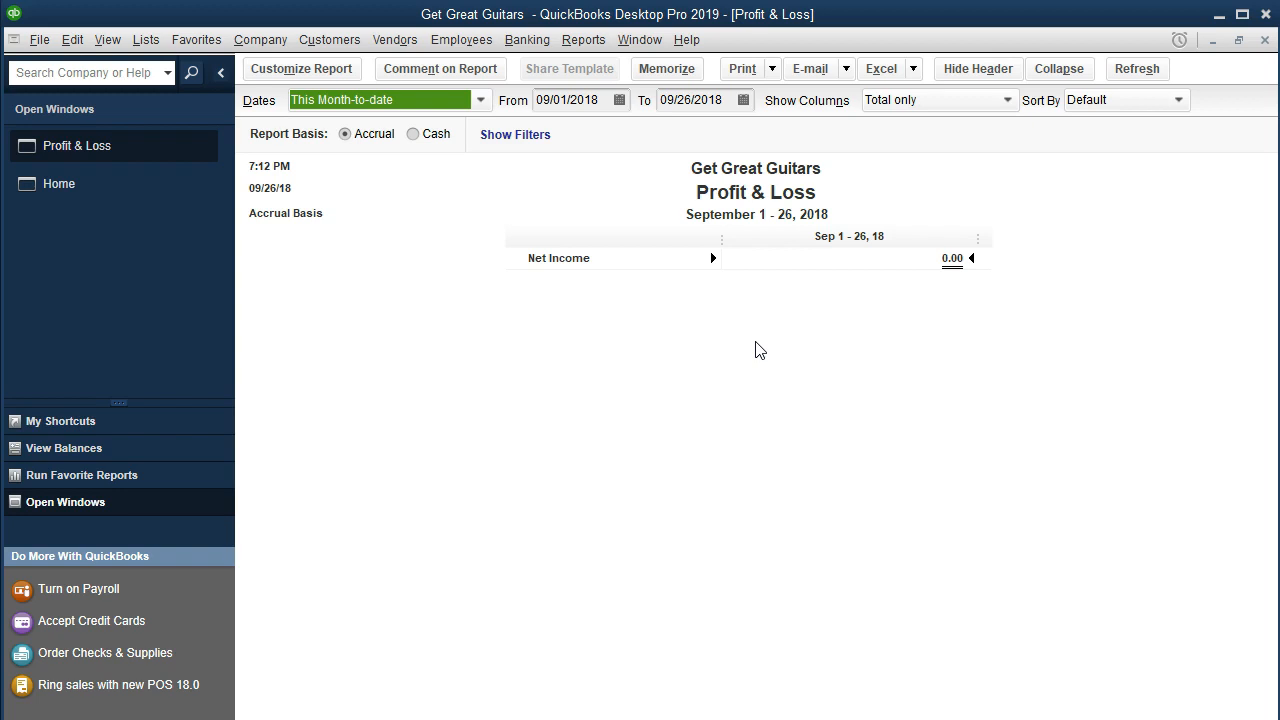
Customize the Profit & Loss report's date range to run from 02/01/2019 to 02/28/2019
{"action": "key", "text": "Tab"}
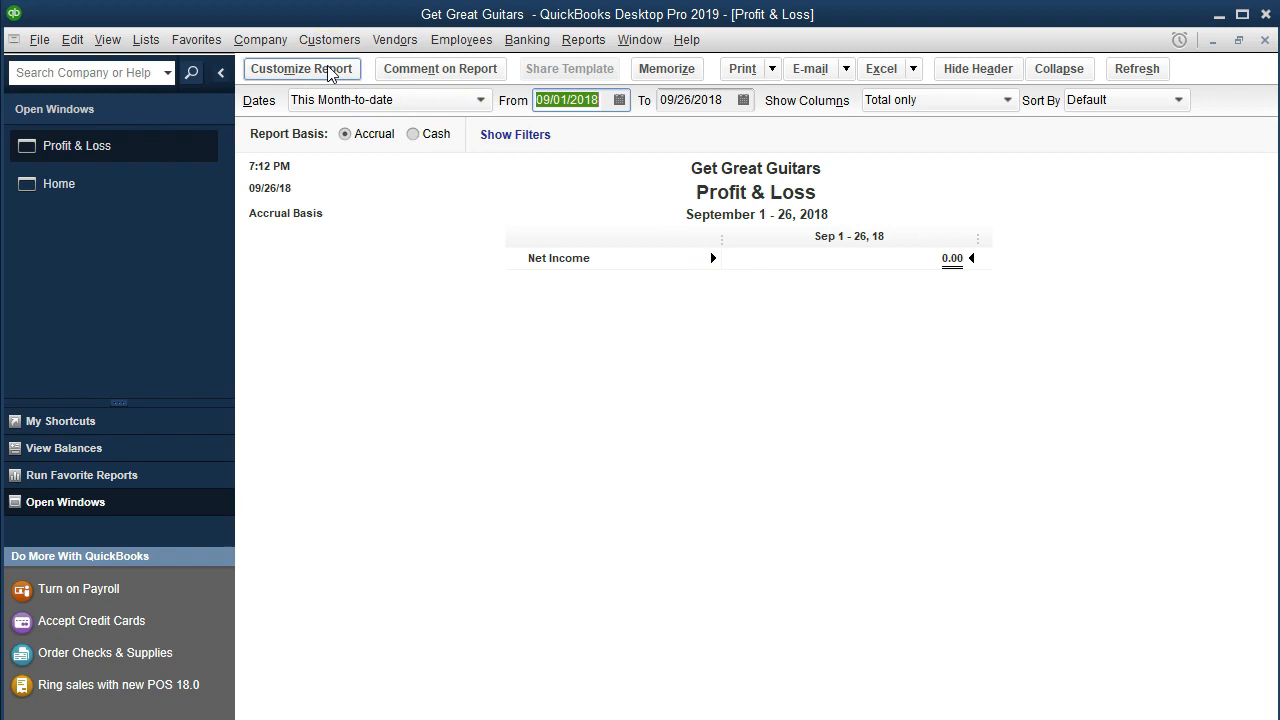
{"action": "left_click", "coordinate": [302, 69]}
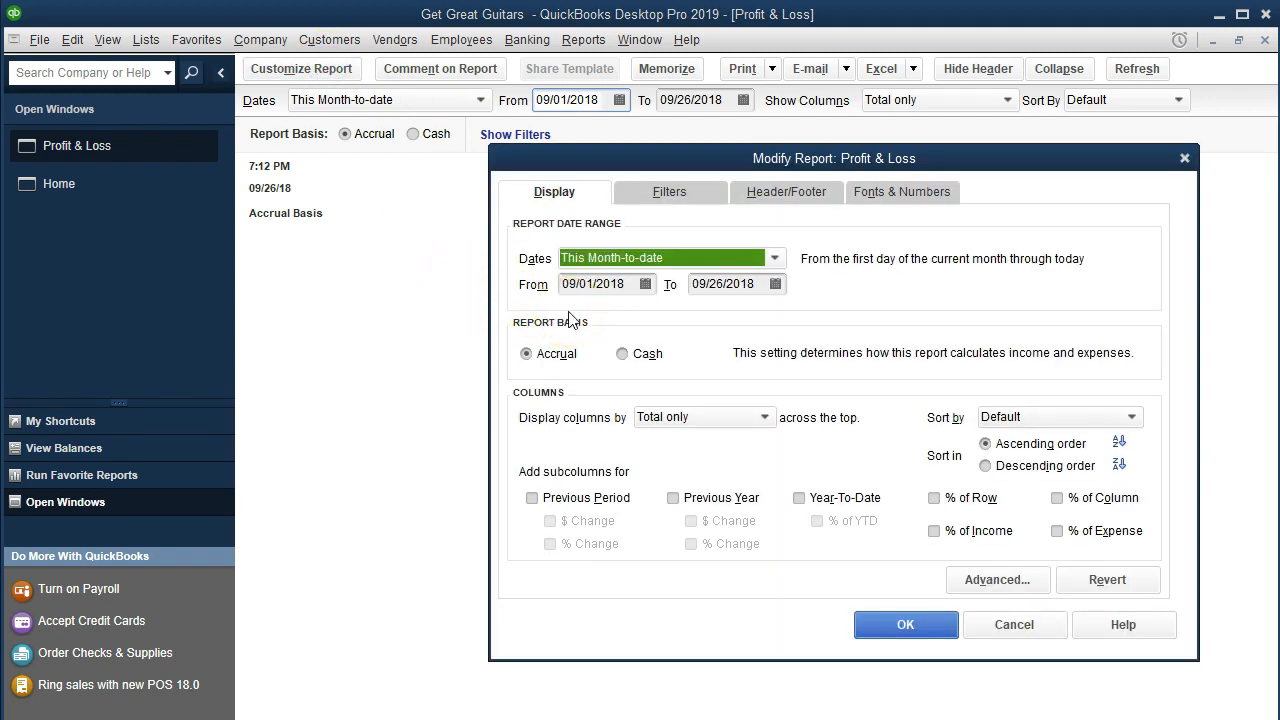
{"action": "key", "text": "Tab"}
{"action": "type", "text": "022"}
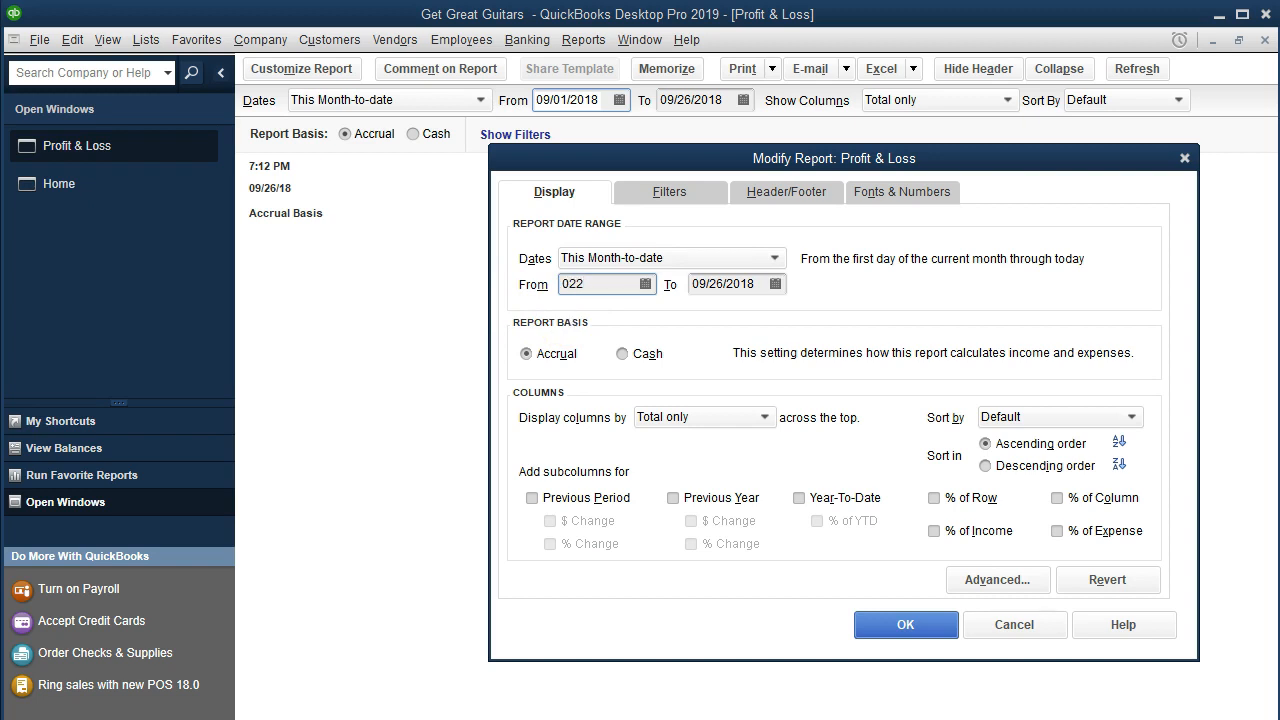
{"action": "key", "text": "BackSpace"}
{"action": "type", "text": "0119"}
{"action": "key", "text": "Tab"}
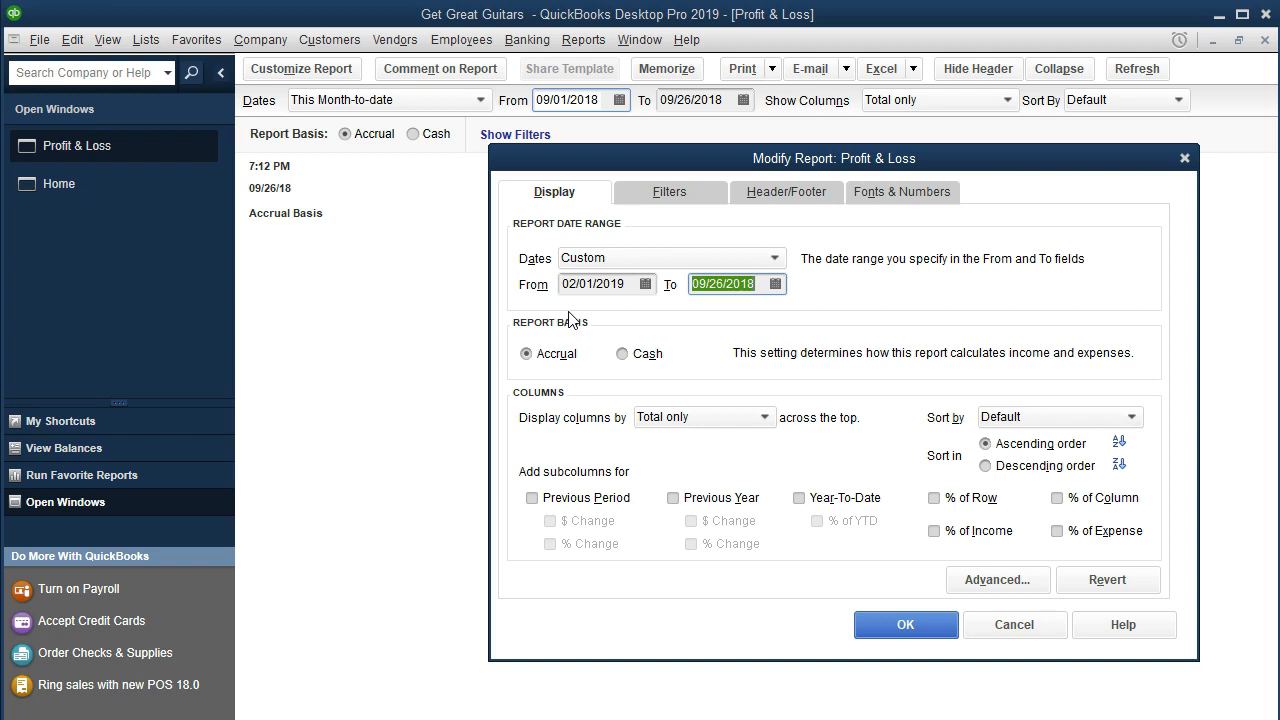
{"action": "type", "text": "022819"}
{"action": "key", "text": "Tab"}
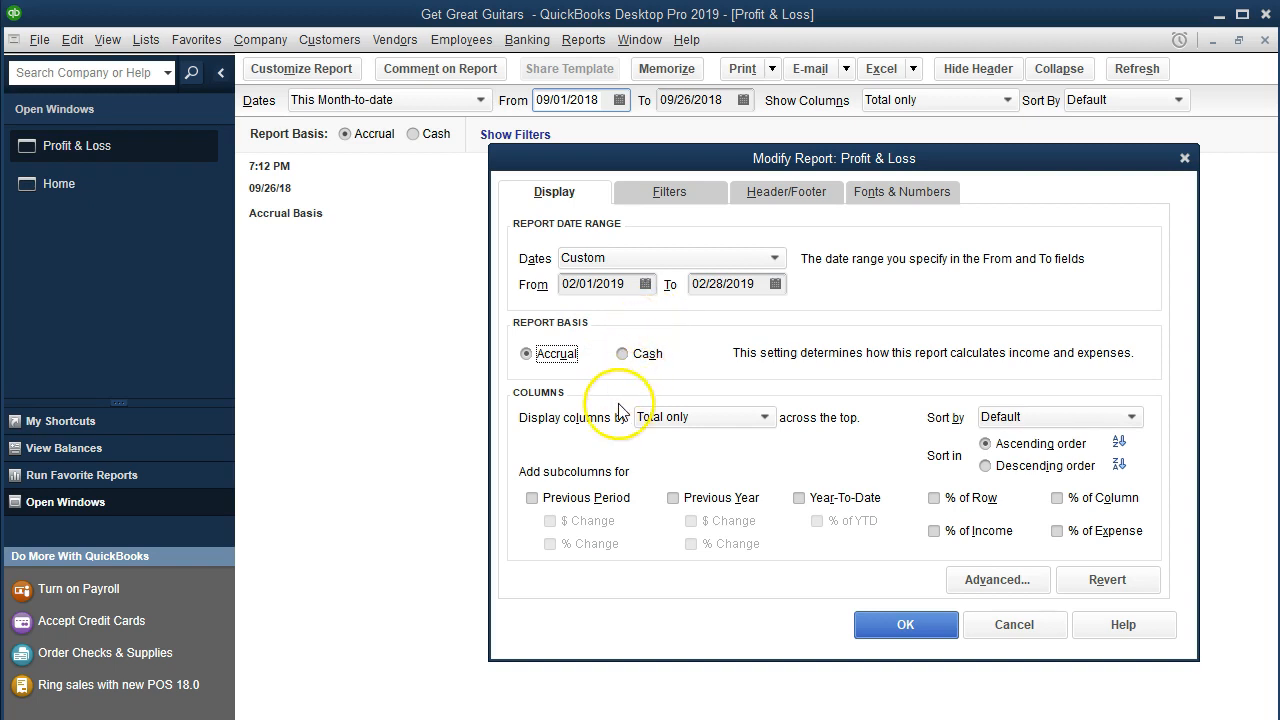
Add previous period subcolumns with $ Change and % Change to the report, apply the changes and review the comparison
{"action": "left_click", "coordinate": [532, 499]}
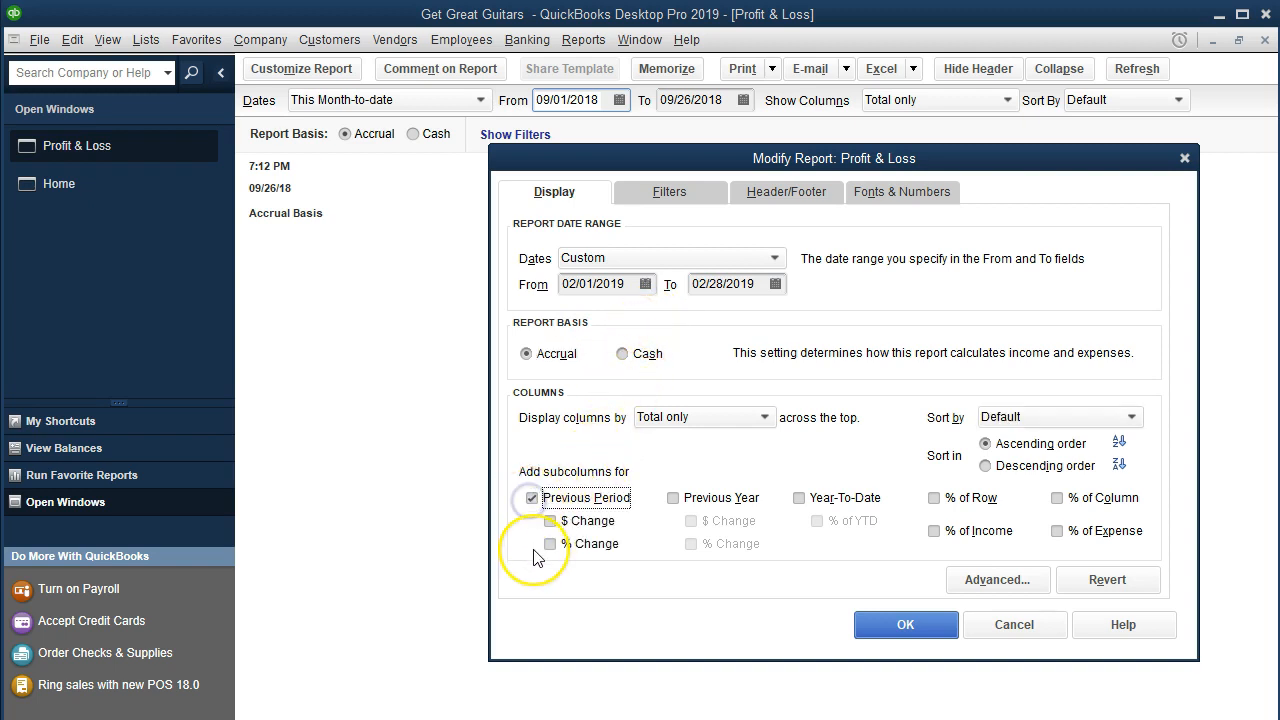
{"action": "left_click", "coordinate": [549, 521]}
{"action": "left_click", "coordinate": [550, 544]}
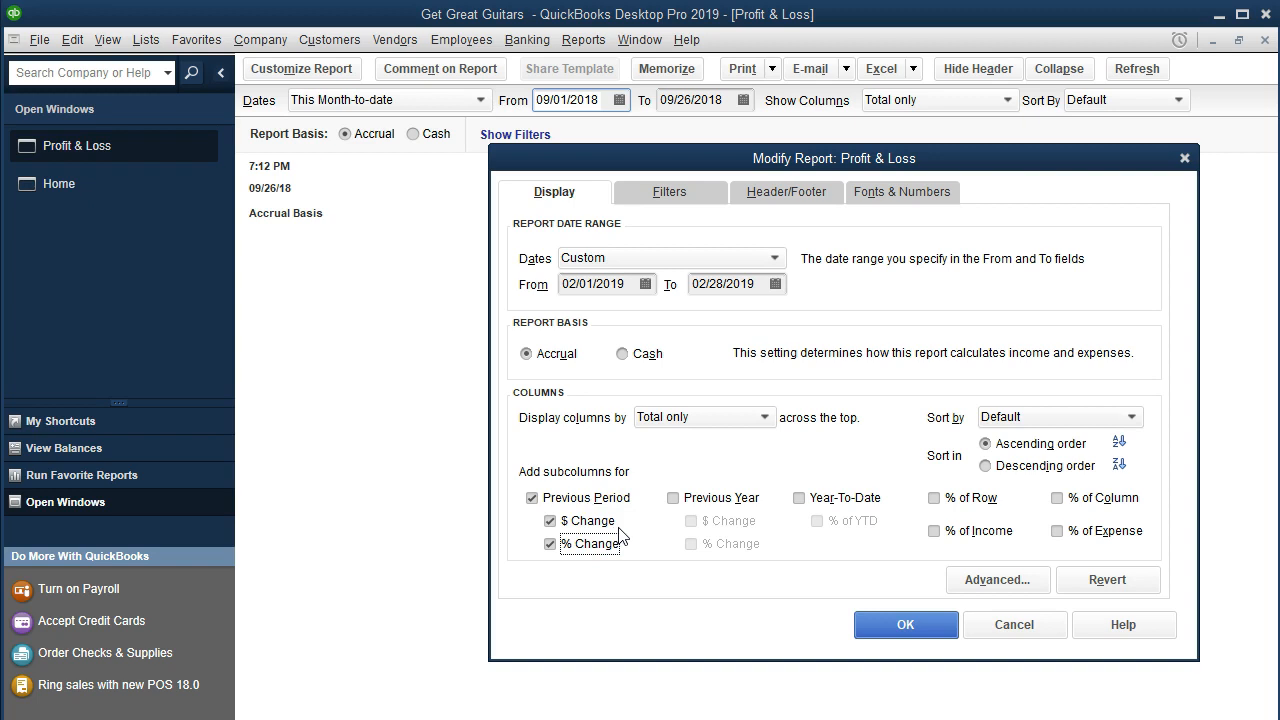
{"action": "left_click", "coordinate": [873, 624]}
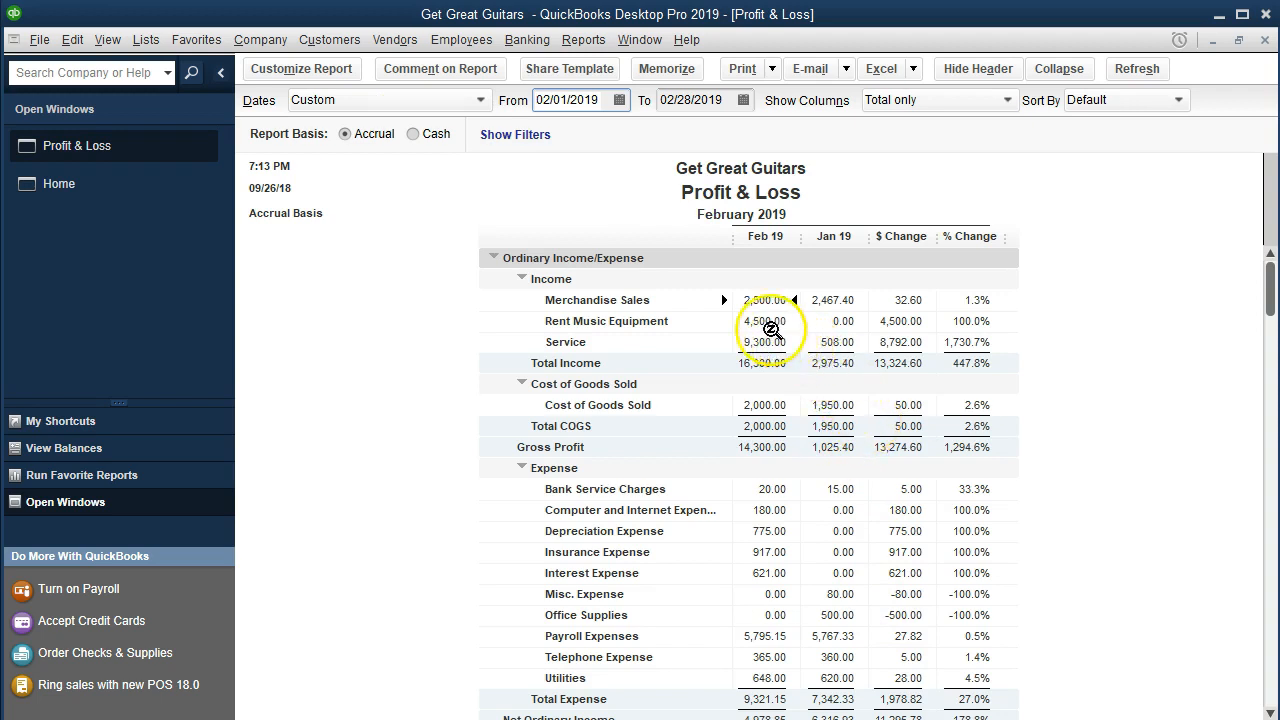
{"action": "left_click", "coordinate": [888, 396]}
{"action": "scroll", "coordinate": [841, 507], "scroll_direction": "down", "scroll_amount": 2}
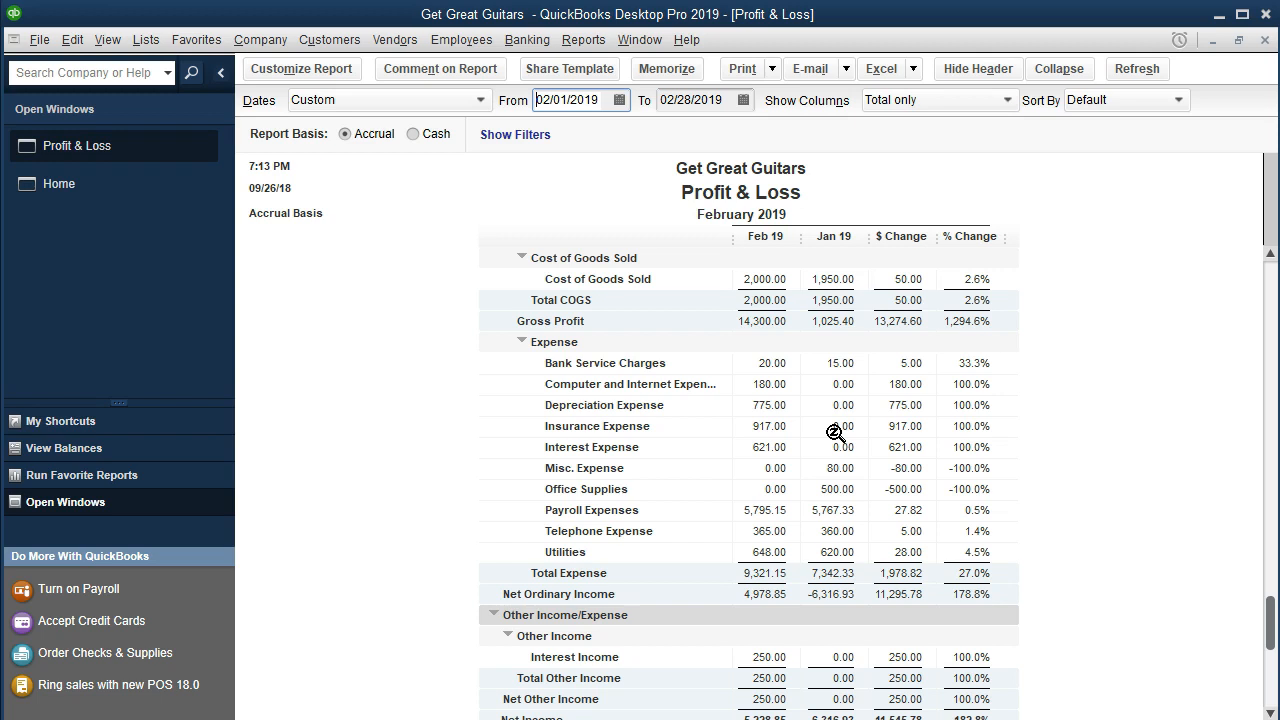
{"action": "scroll", "coordinate": [835, 432], "scroll_direction": "up", "scroll_amount": 2}
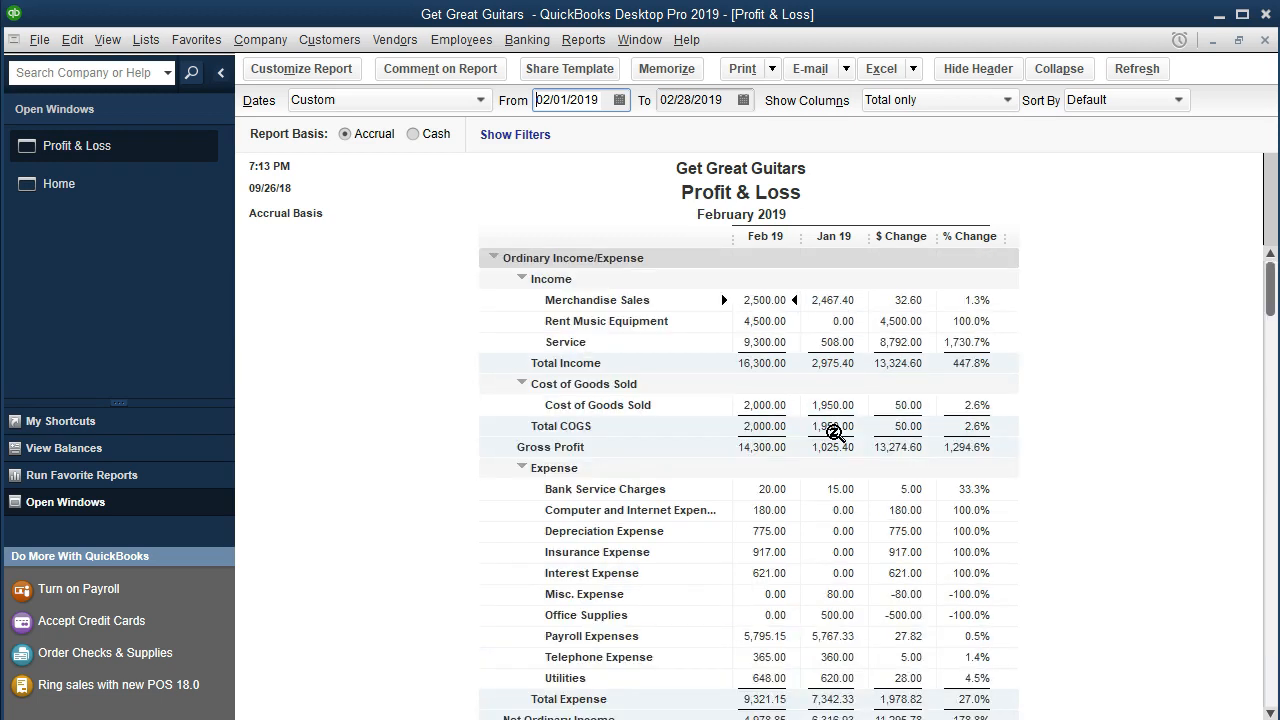
{"action": "scroll", "coordinate": [835, 432], "scroll_direction": "down", "scroll_amount": 2}
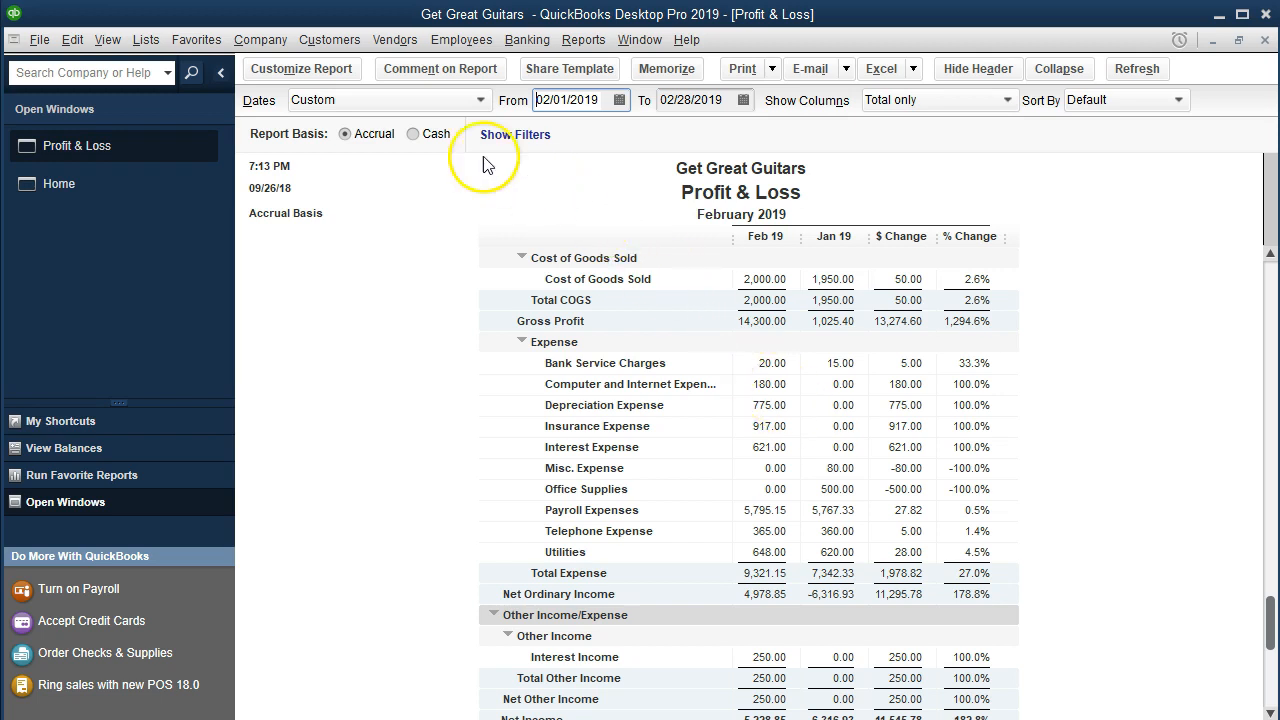
Create a new 2019 Profit and Loss budget from scratch with no additional criteria
{"action": "left_click", "coordinate": [279, 48]}
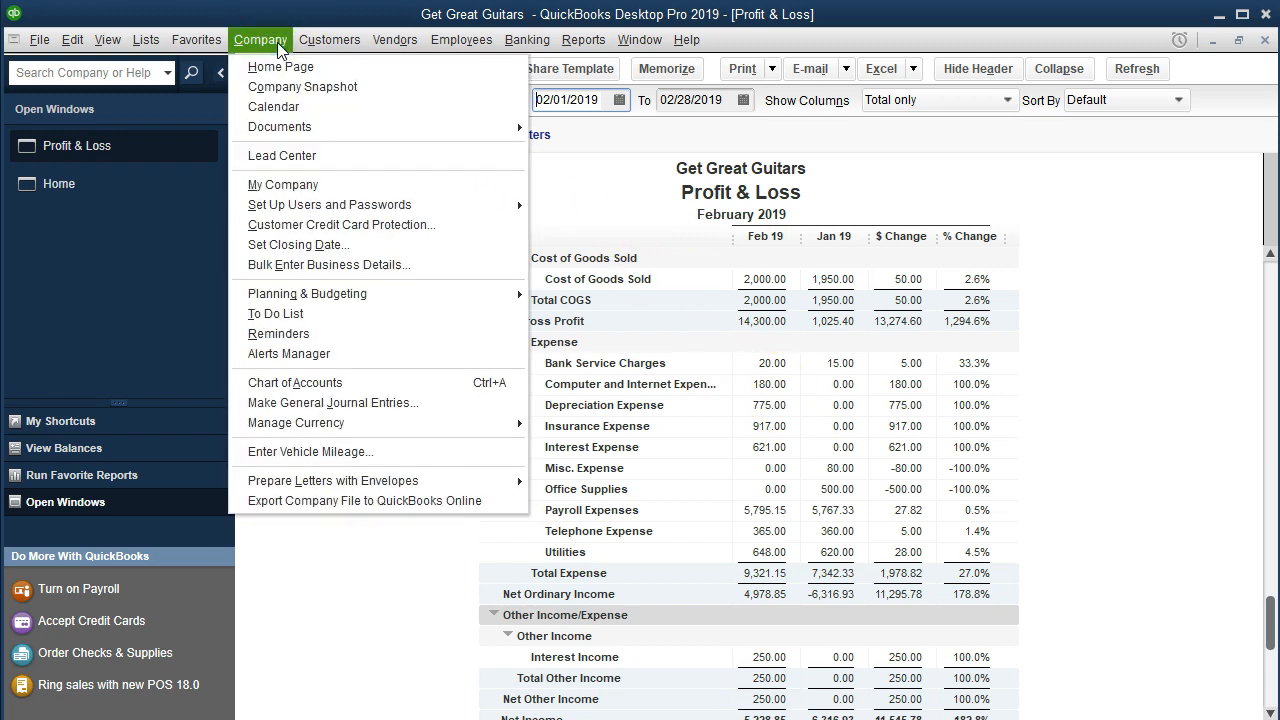
{"action": "mouse_move", "coordinate": [330, 293]}
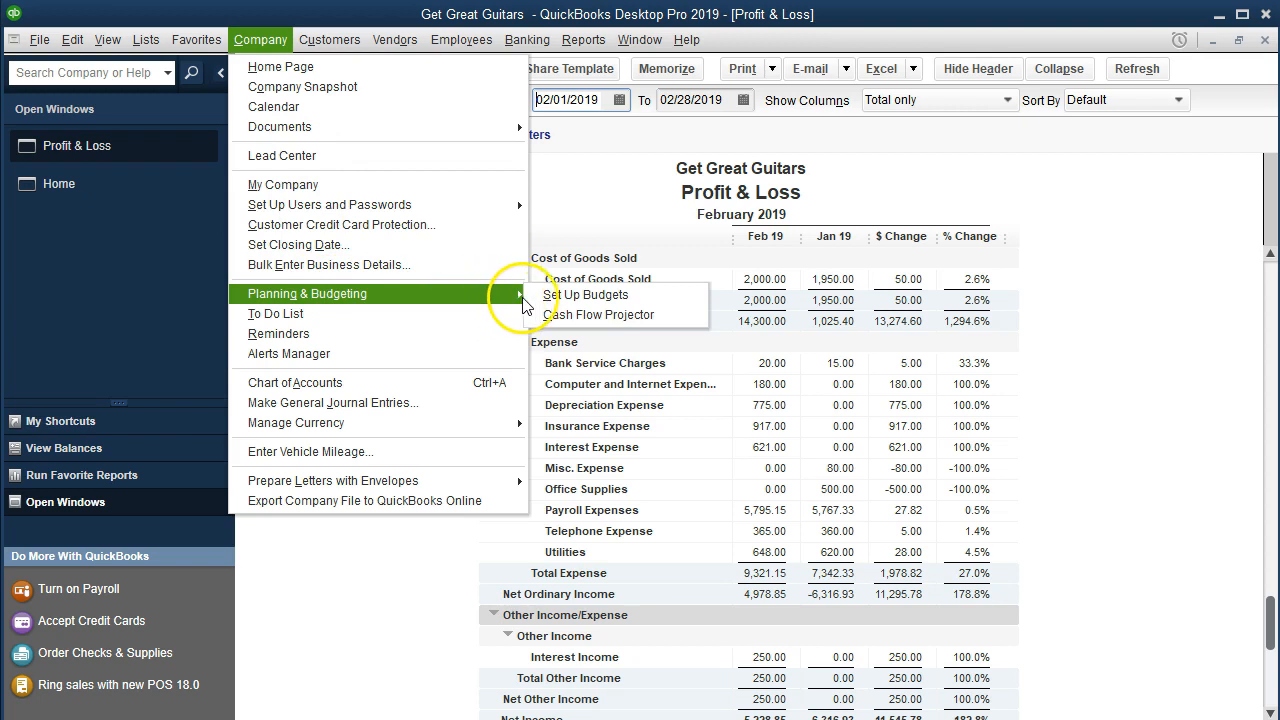
{"action": "left_click", "coordinate": [648, 296]}
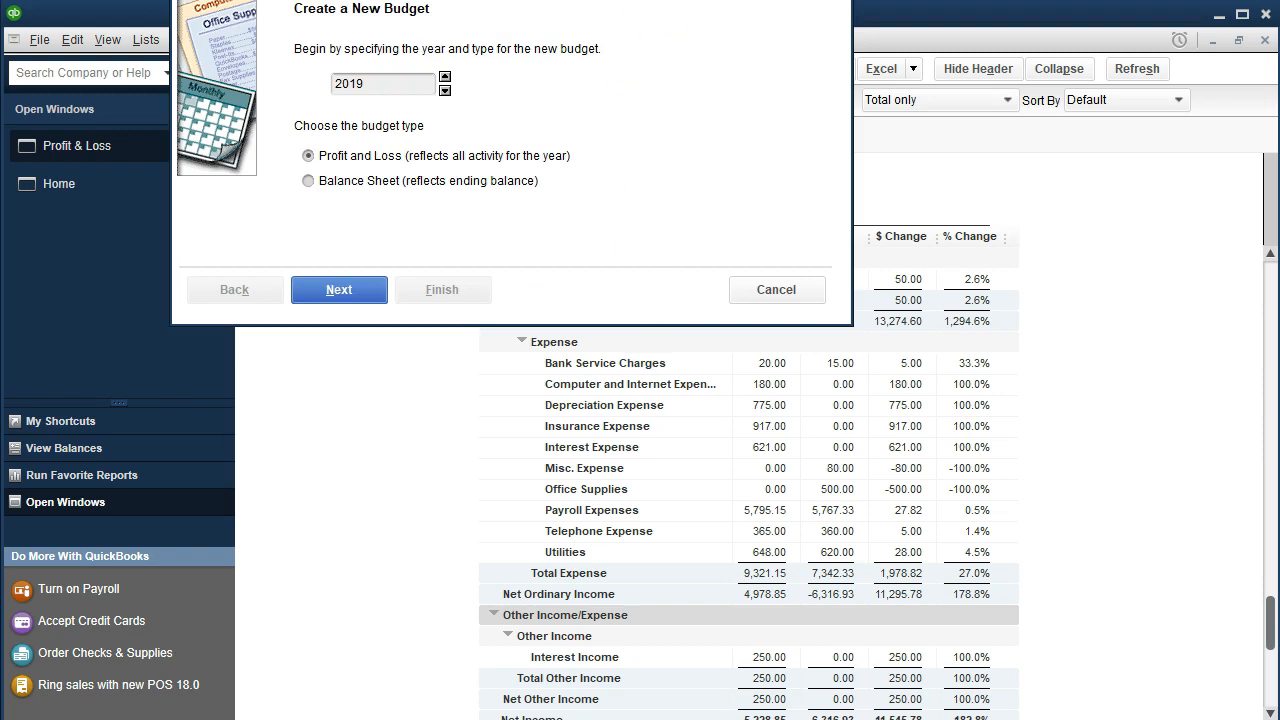
{"action": "left_click_drag", "start_coordinate": [637, 0], "coordinate": [644, 8]}
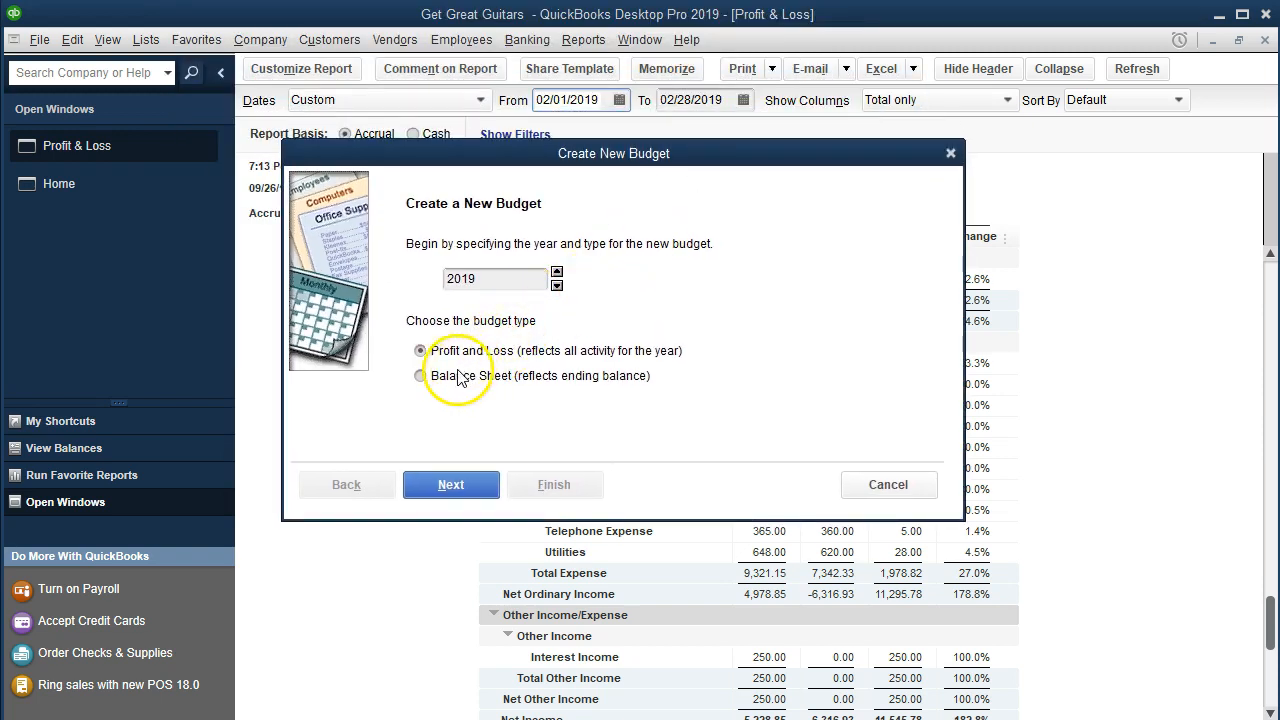
{"action": "left_click", "coordinate": [478, 488]}
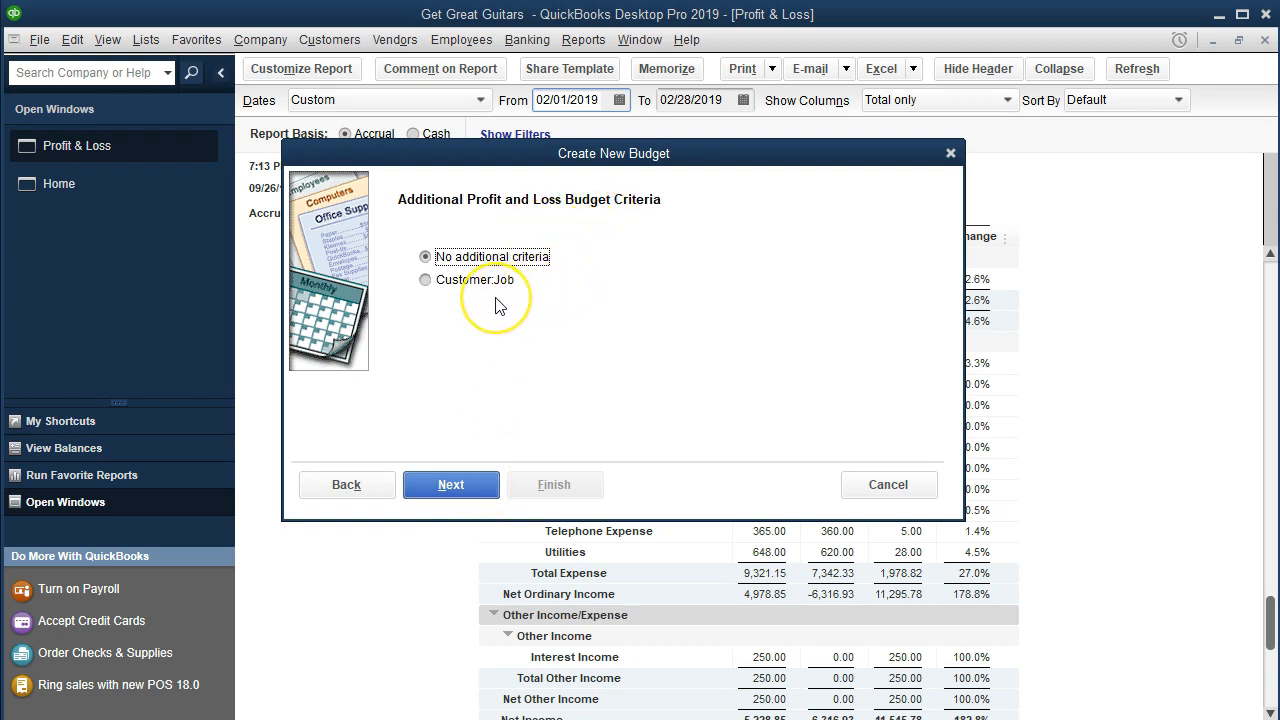
{"action": "left_click", "coordinate": [467, 485]}
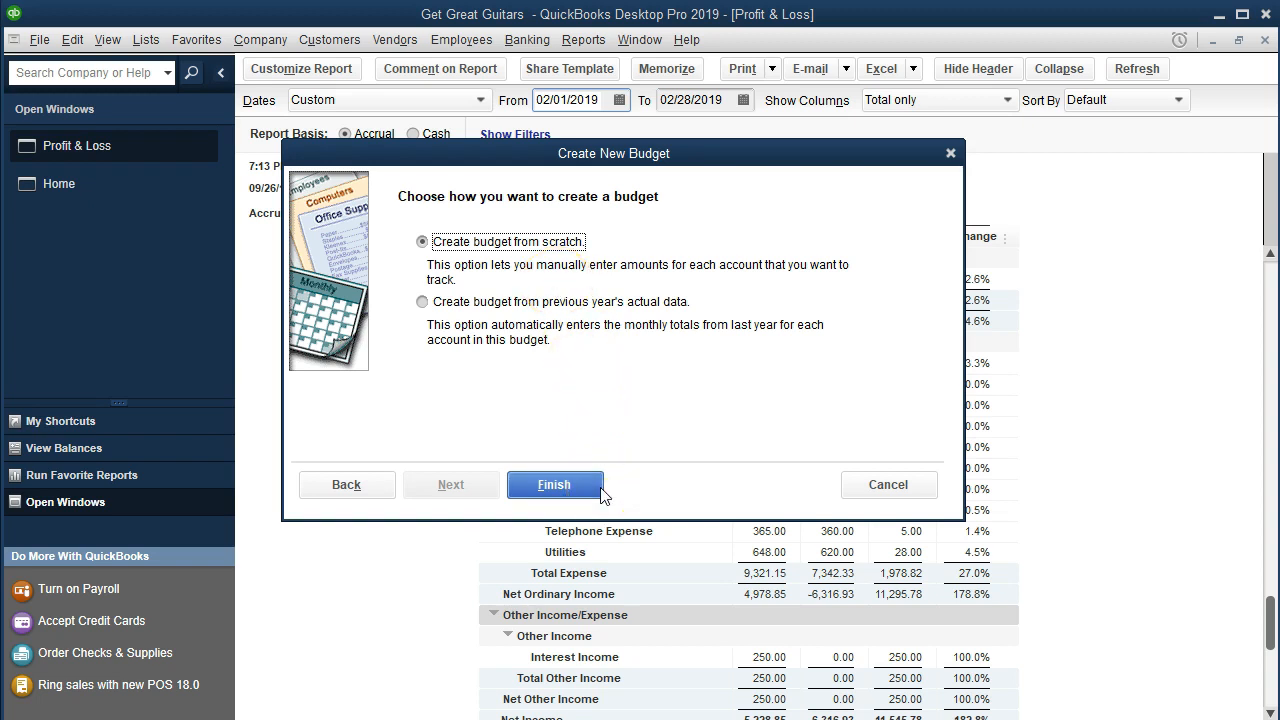
{"action": "left_click", "coordinate": [554, 484]}
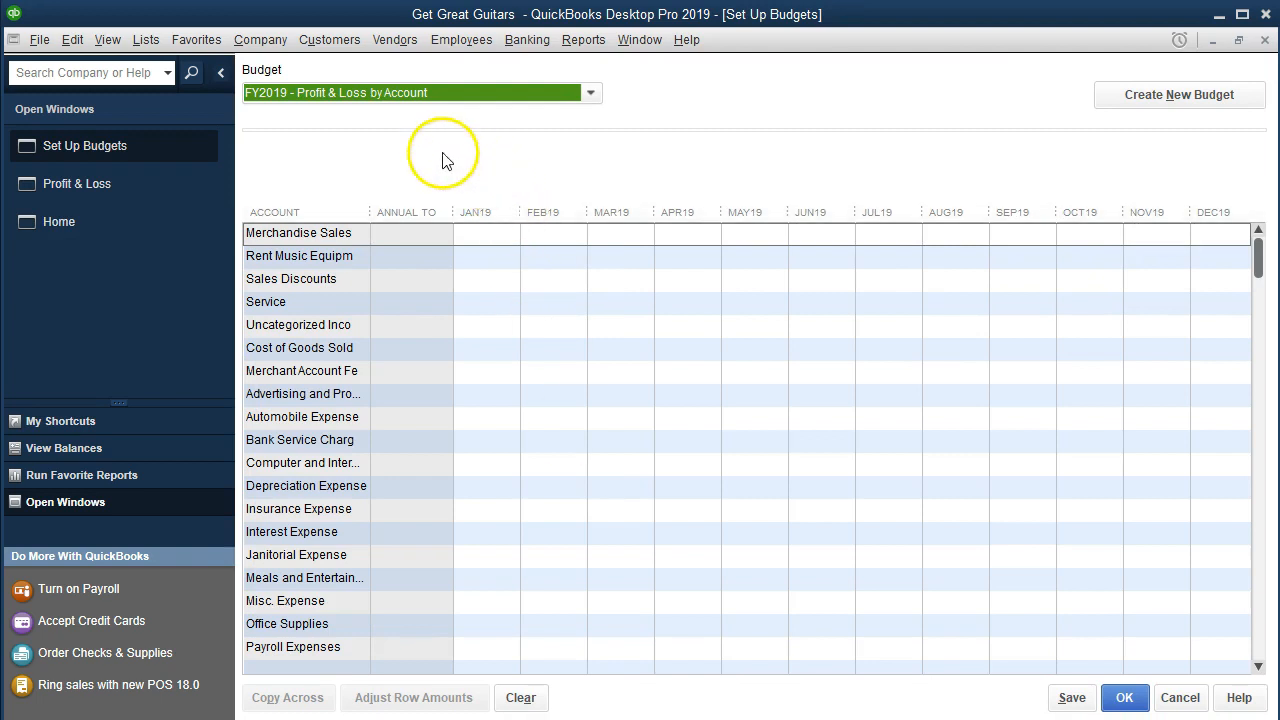
Check the list of available budgets and review the Profit & Loss report's lines before returning to the budget setup
{"action": "left_click", "coordinate": [591, 93]}
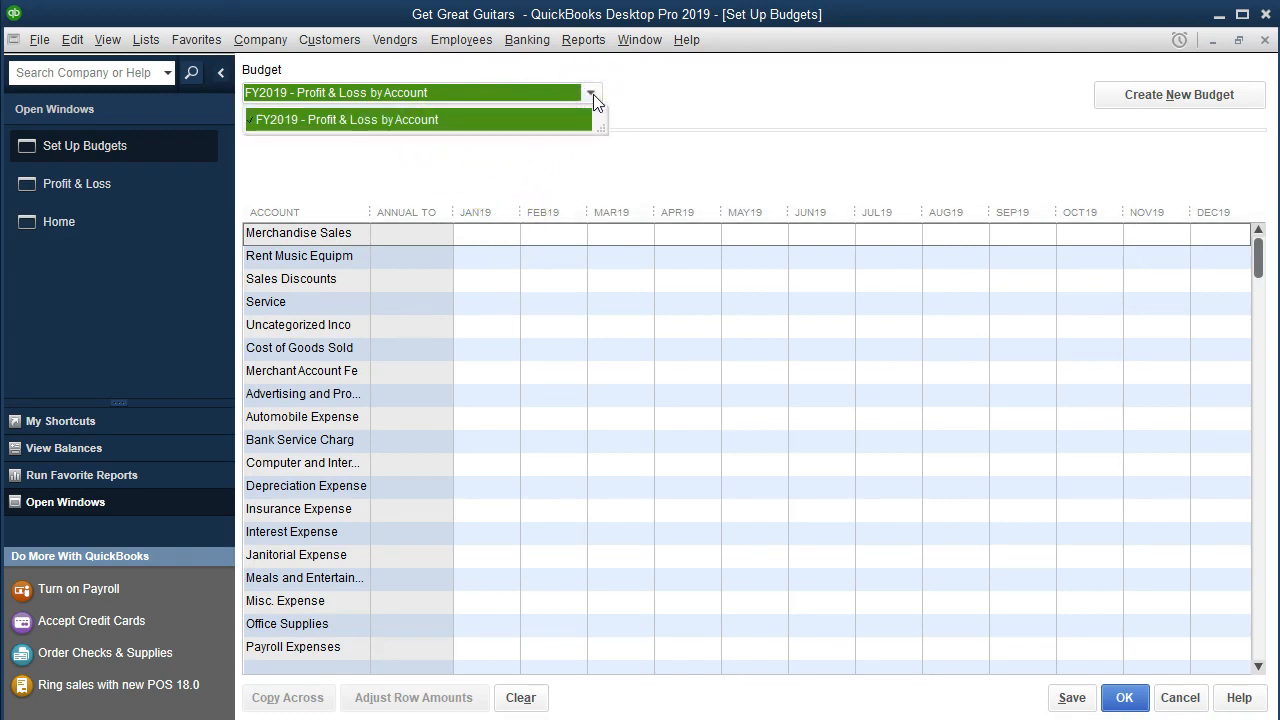
{"action": "left_click", "coordinate": [593, 94]}
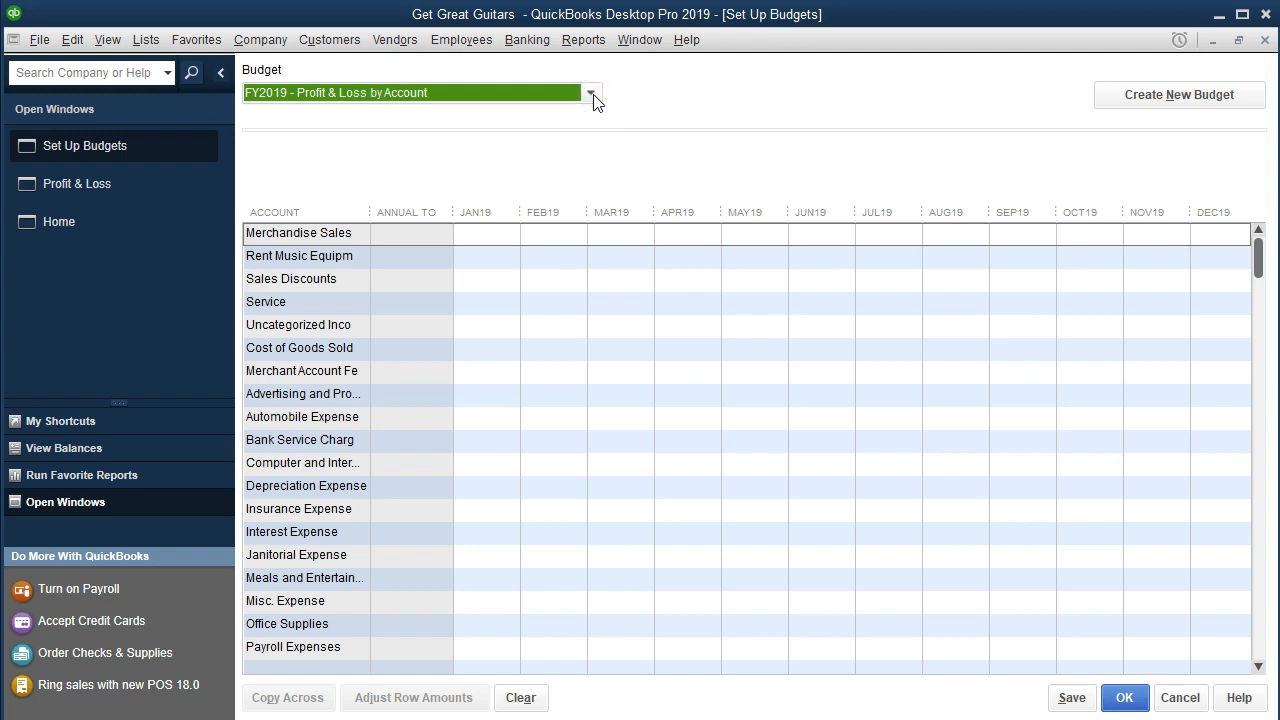
{"action": "left_click", "coordinate": [166, 187]}
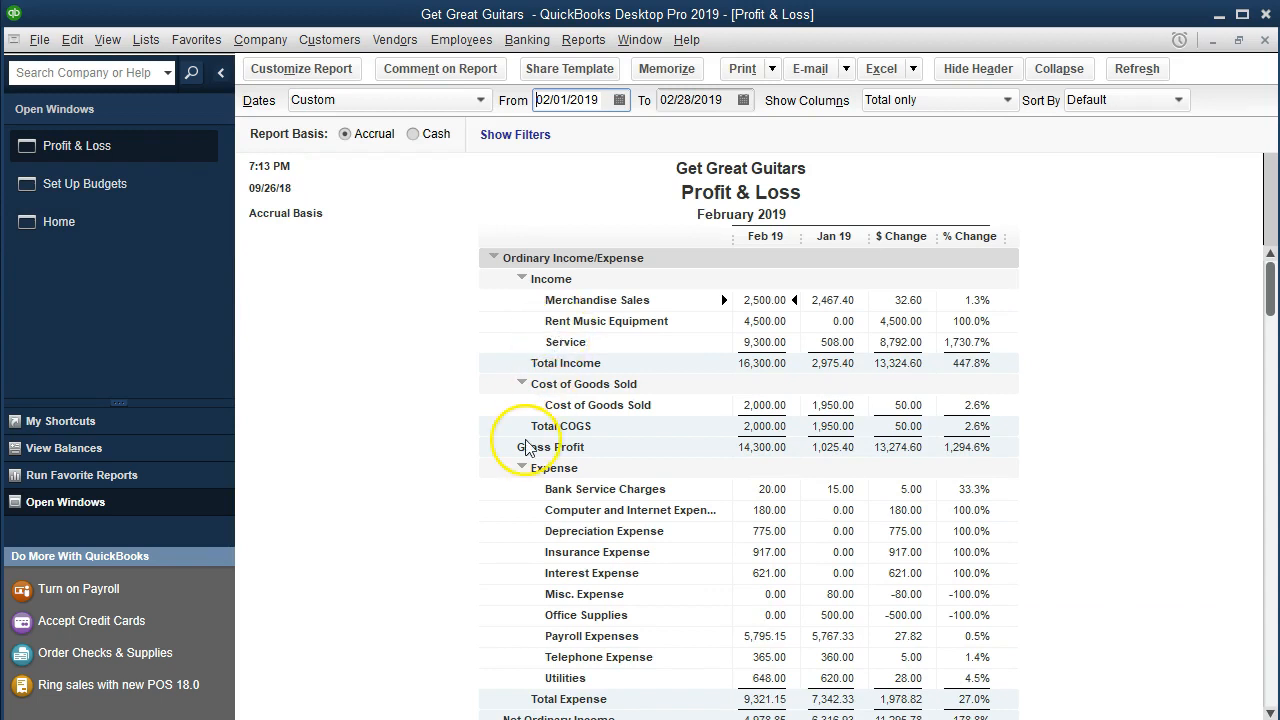
{"action": "scroll", "coordinate": [520, 448], "scroll_direction": "down", "scroll_amount": 1}
{"action": "scroll", "coordinate": [527, 452], "scroll_direction": "down", "scroll_amount": 2}
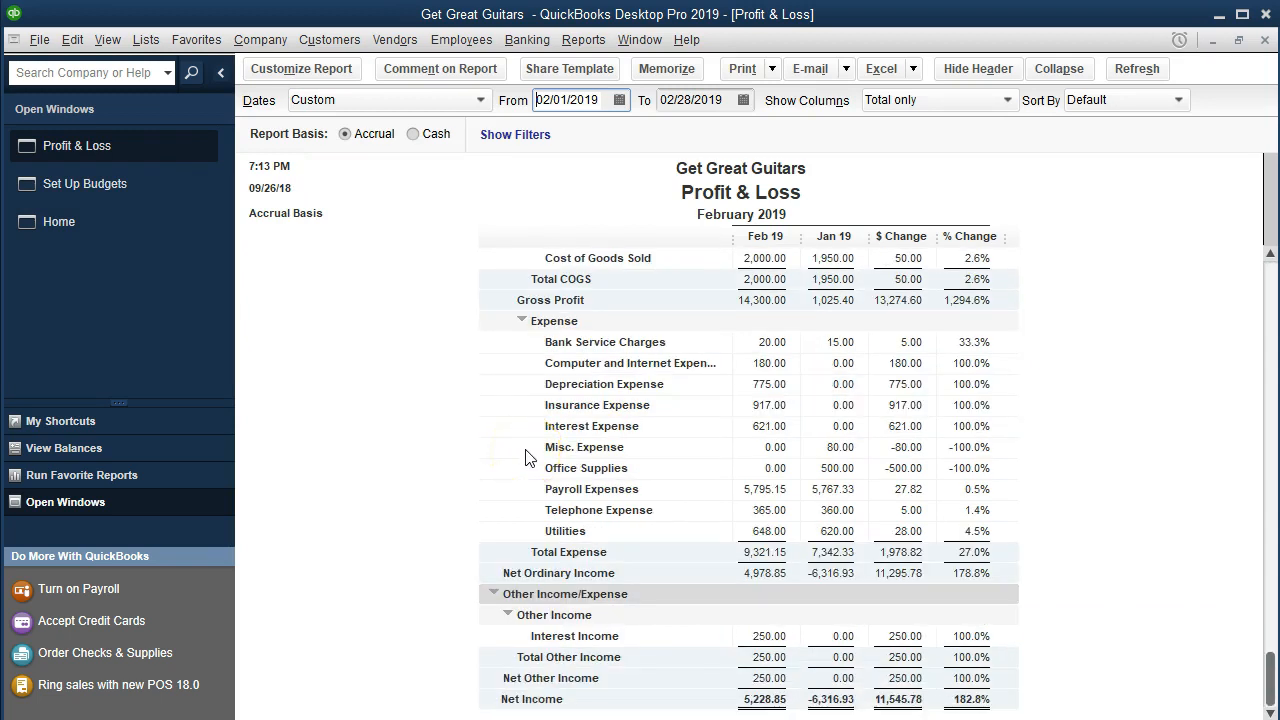
{"action": "left_click", "coordinate": [160, 198]}
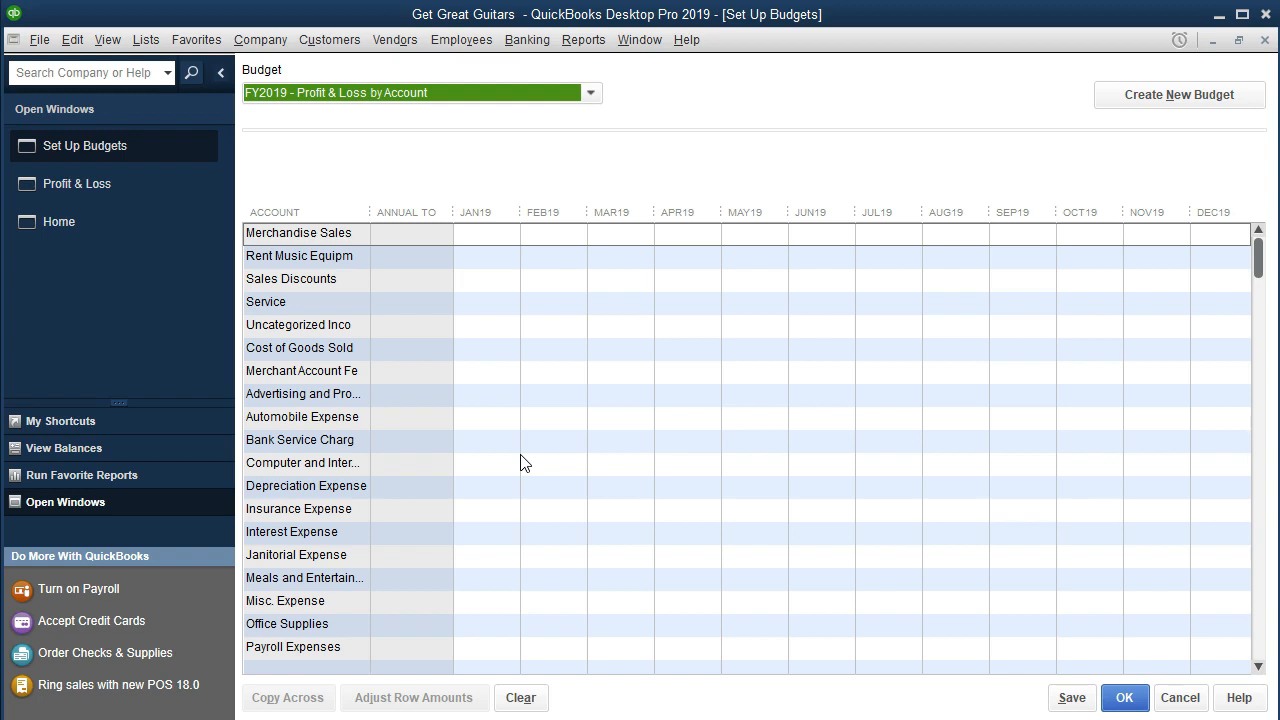
Enter 500 as the January 2019 budget for Merchandise Sales and set its row adjustment to start at the currently selected month
{"action": "left_click", "coordinate": [490, 233]}
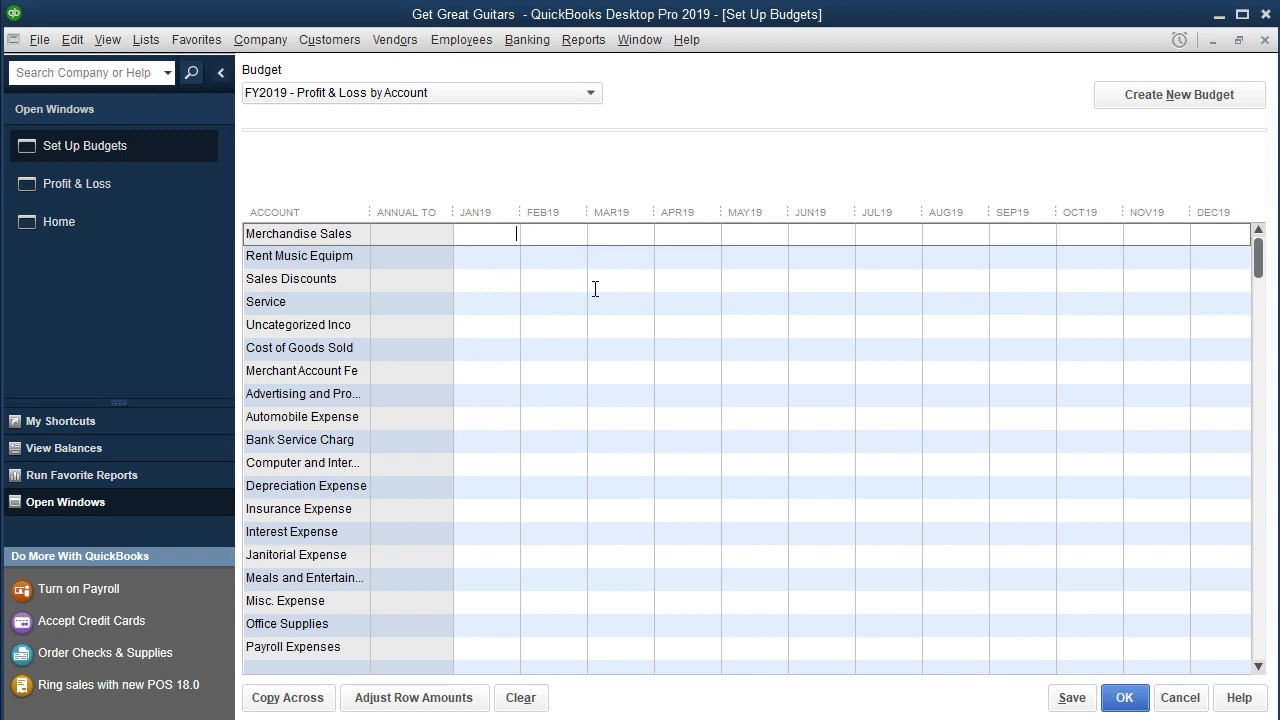
{"action": "type", "text": "500"}
{"action": "left_click", "coordinate": [374, 701]}
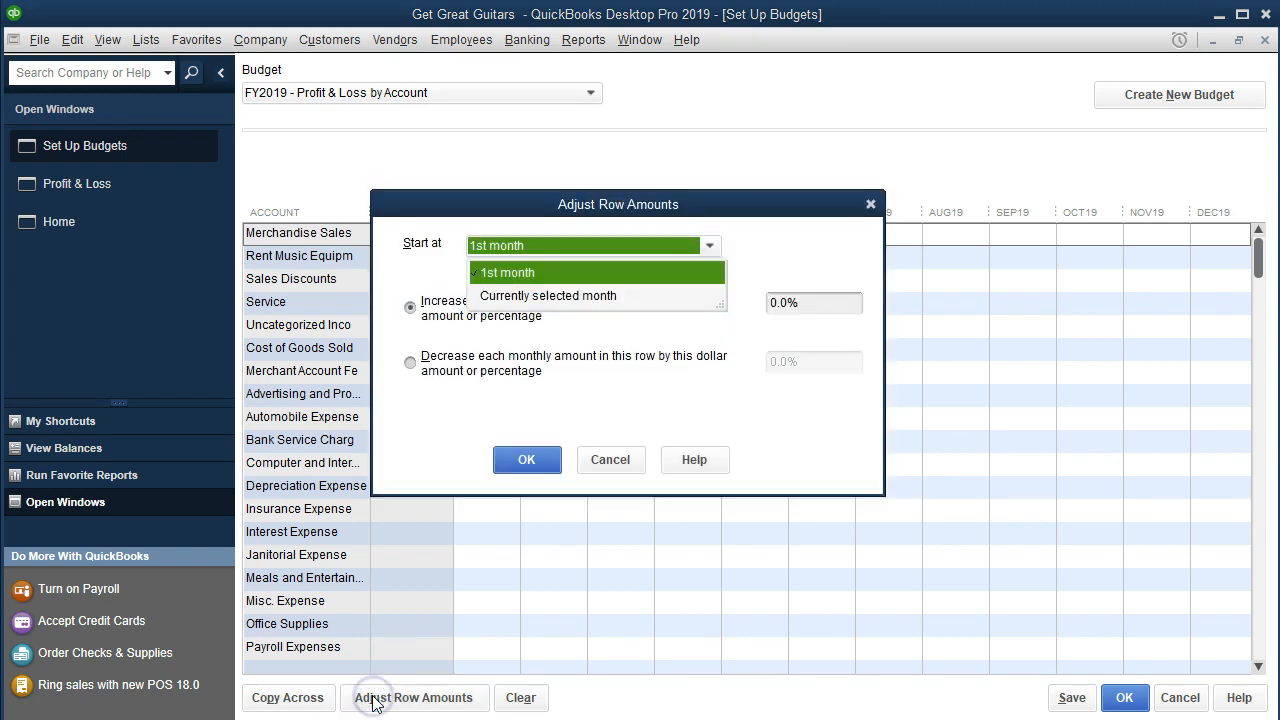
{"action": "left_click", "coordinate": [737, 206]}
{"action": "left_click_drag", "start_coordinate": [737, 206], "coordinate": [826, 287]}
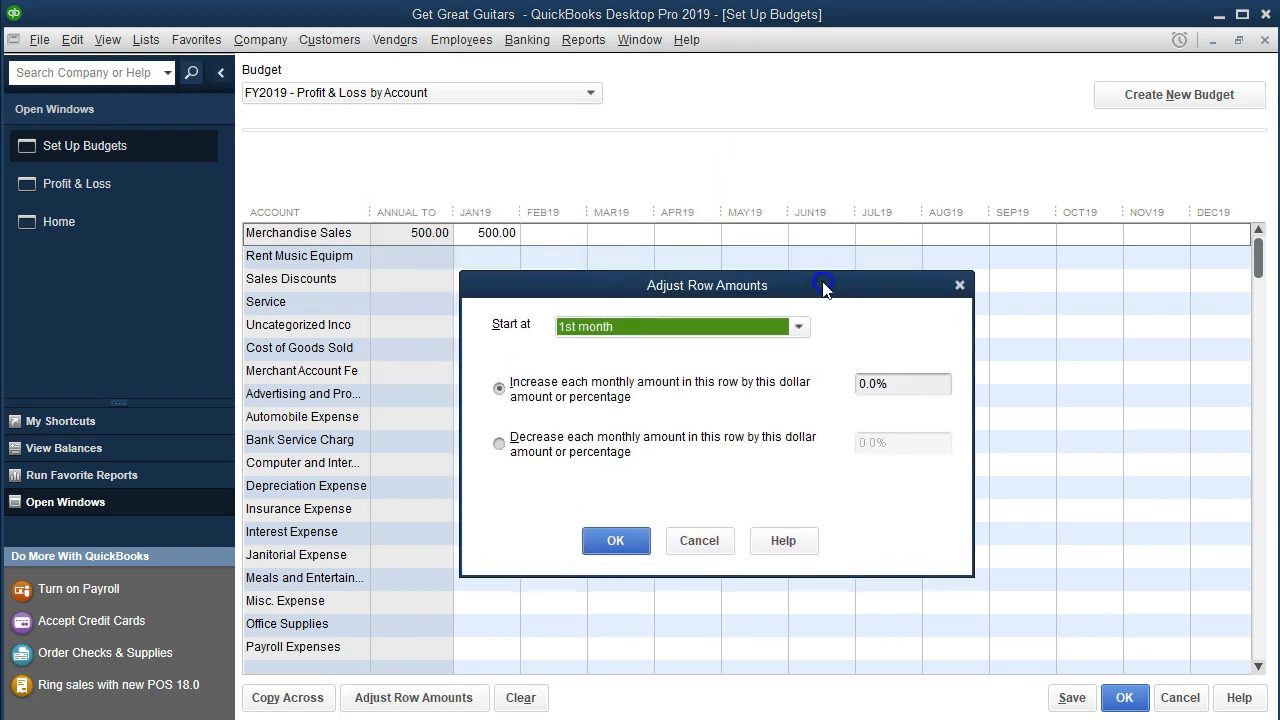
{"action": "left_click", "coordinate": [797, 330]}
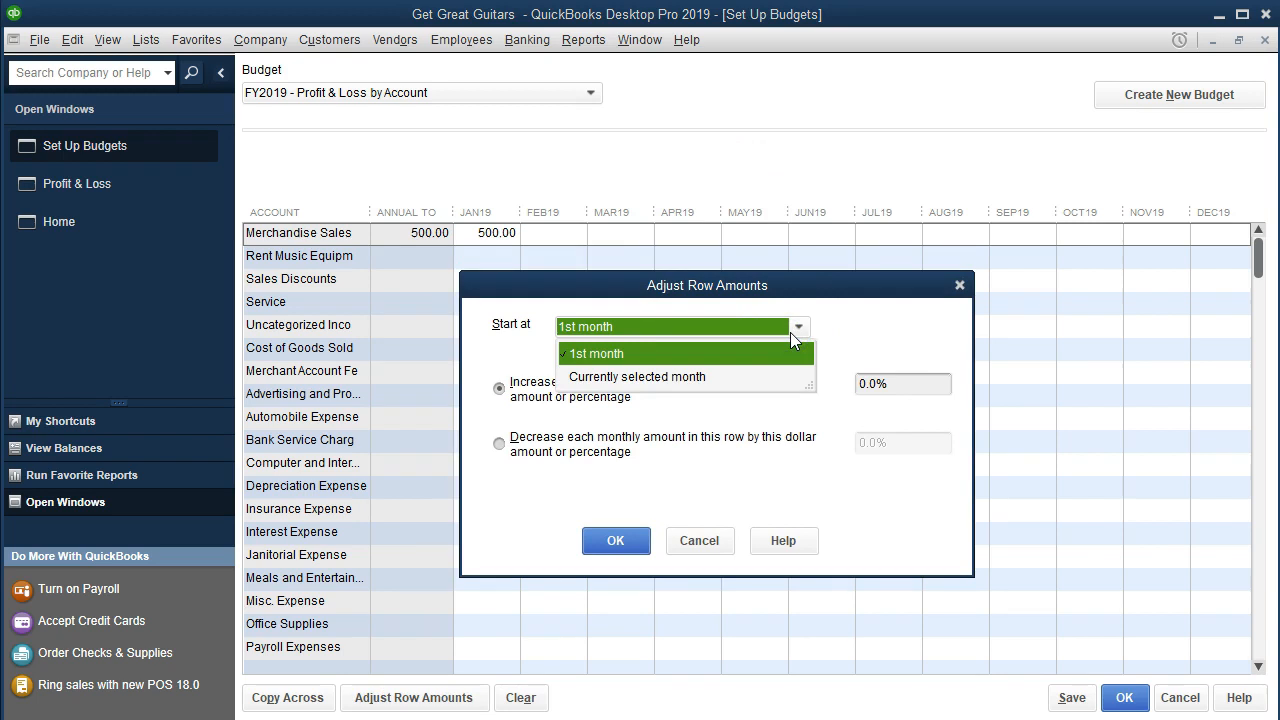
{"action": "left_click", "coordinate": [740, 380]}
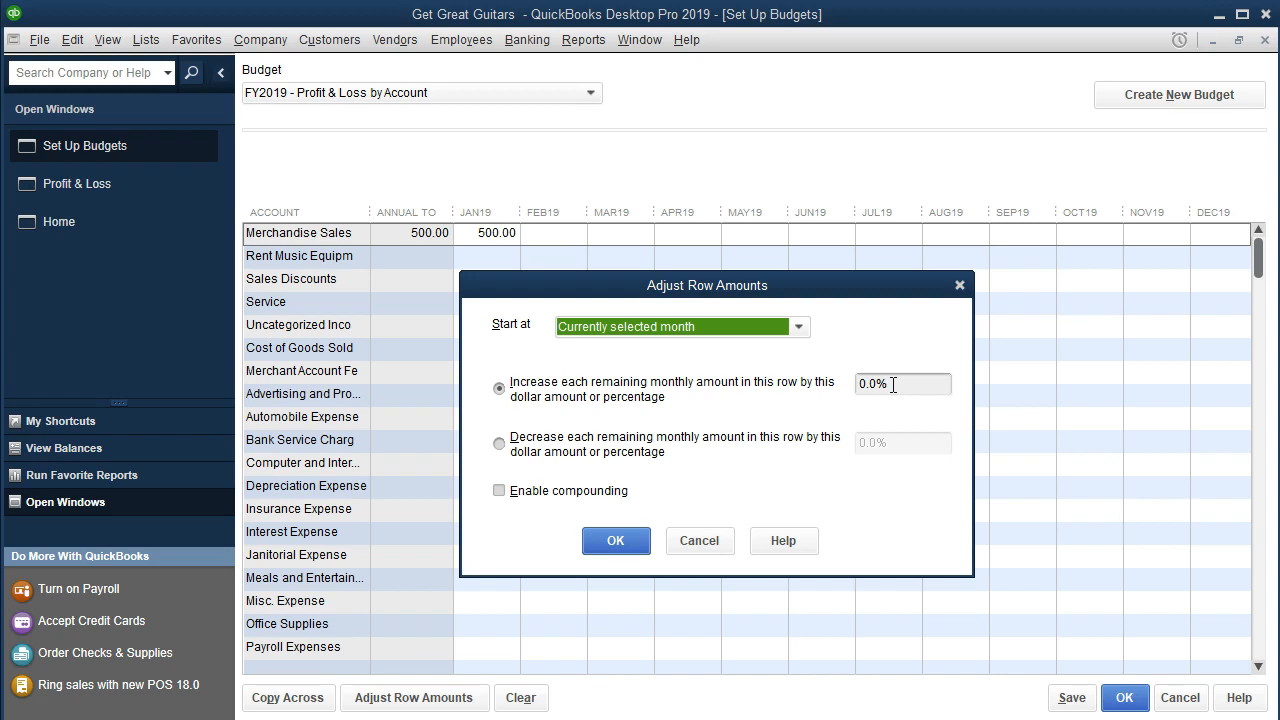
Increase each remaining monthly amount in the Merchandise Sales row by 15% with compounding enabled
{"action": "left_click", "coordinate": [869, 384]}
{"action": "key", "text": "BackSpace"}
{"action": "key", "text": "BackSpace"}
{"action": "type", "text": "15"}
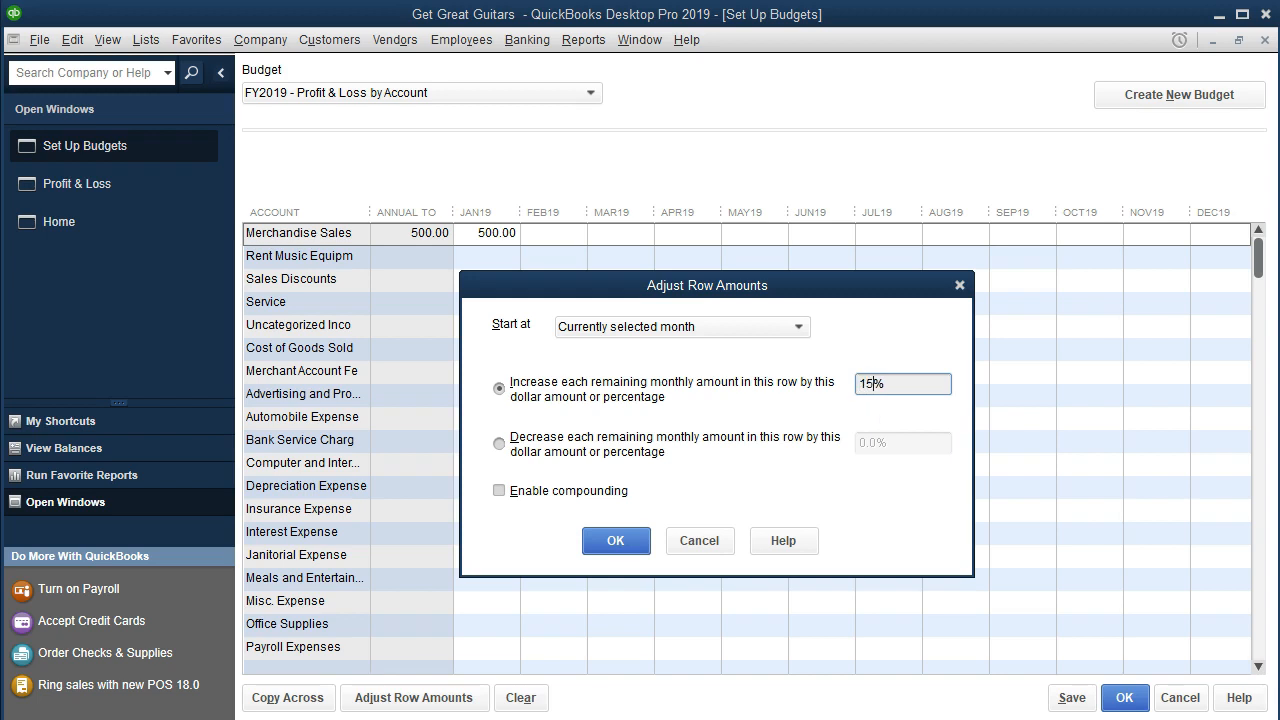
{"action": "left_click", "coordinate": [808, 410]}
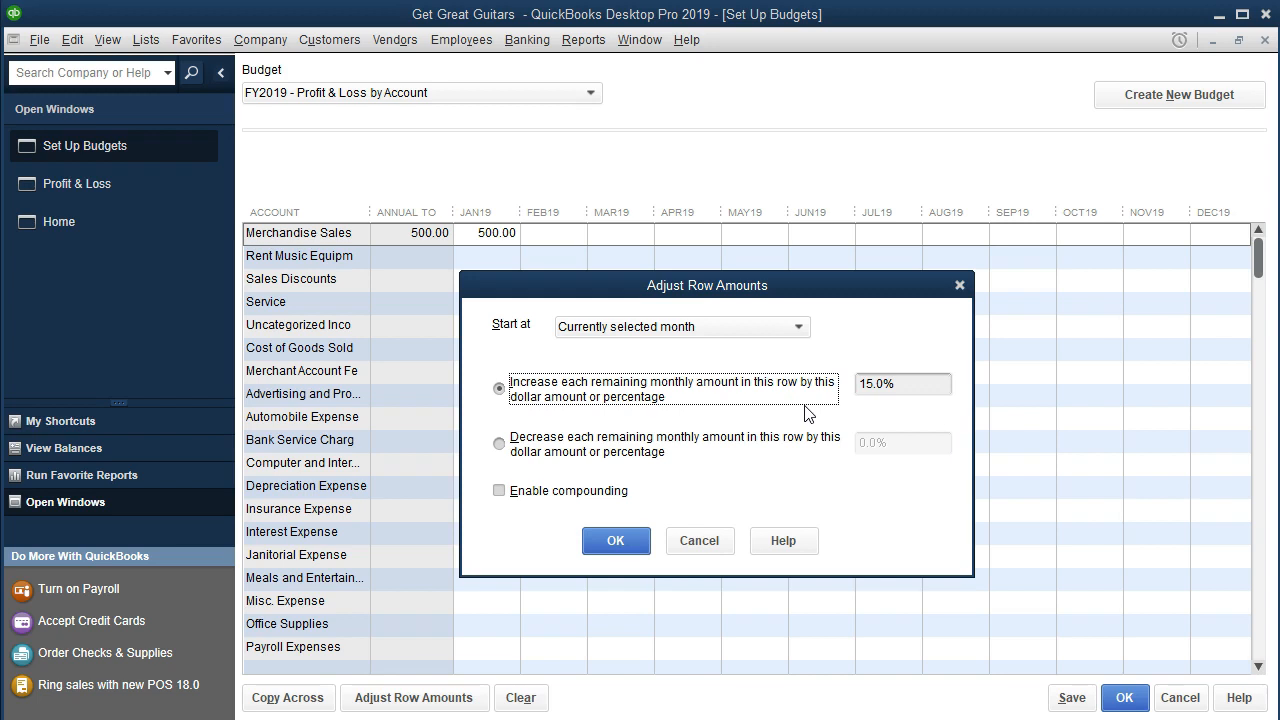
{"action": "left_click", "coordinate": [501, 492]}
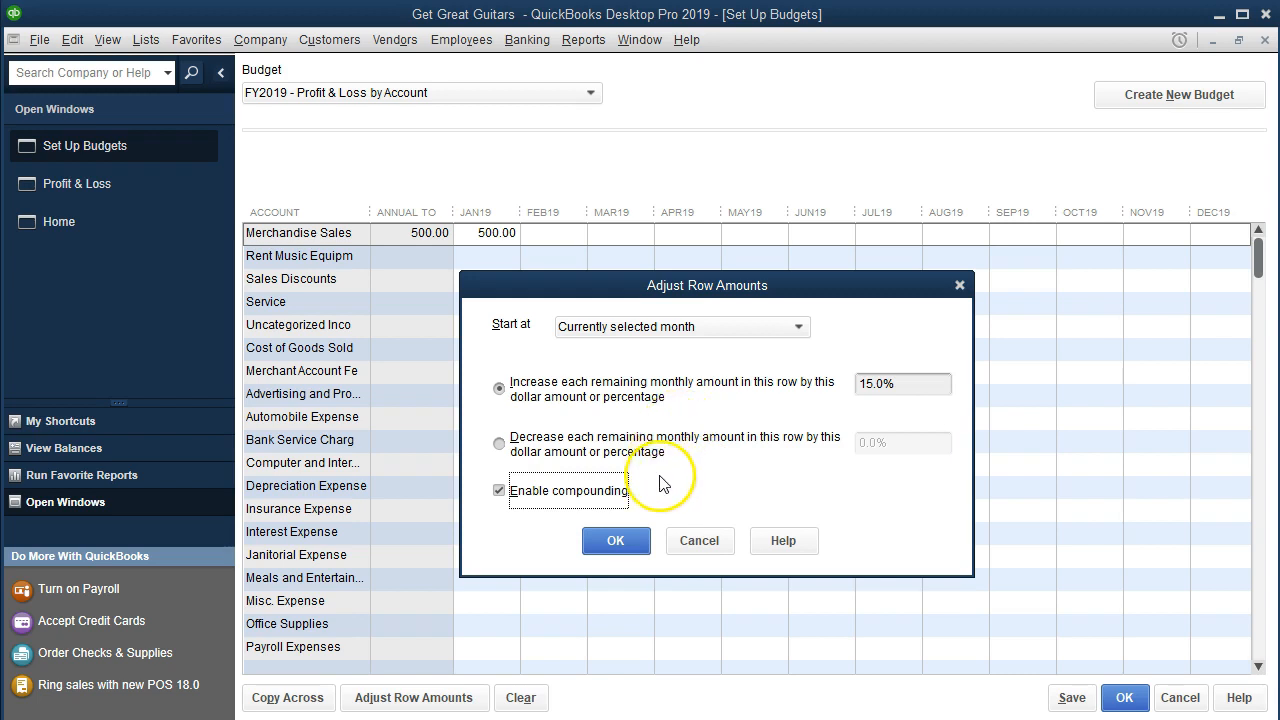
{"action": "left_click", "coordinate": [615, 541]}
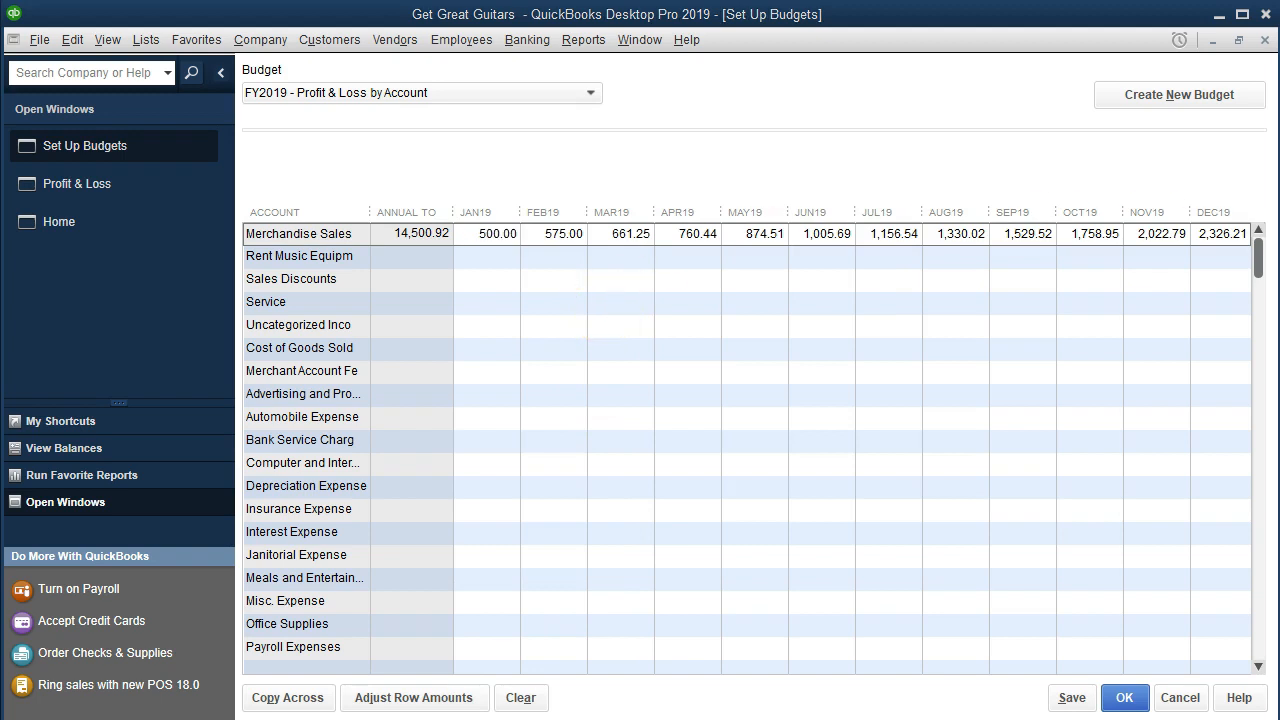
Check the 15% monthly increase in Calculator by computing 500 times .15 and adding 500
{"action": "left_click_drag", "start_coordinate": [712, 294], "coordinate": [690, 294]}
{"action": "type", "text": "500*."}
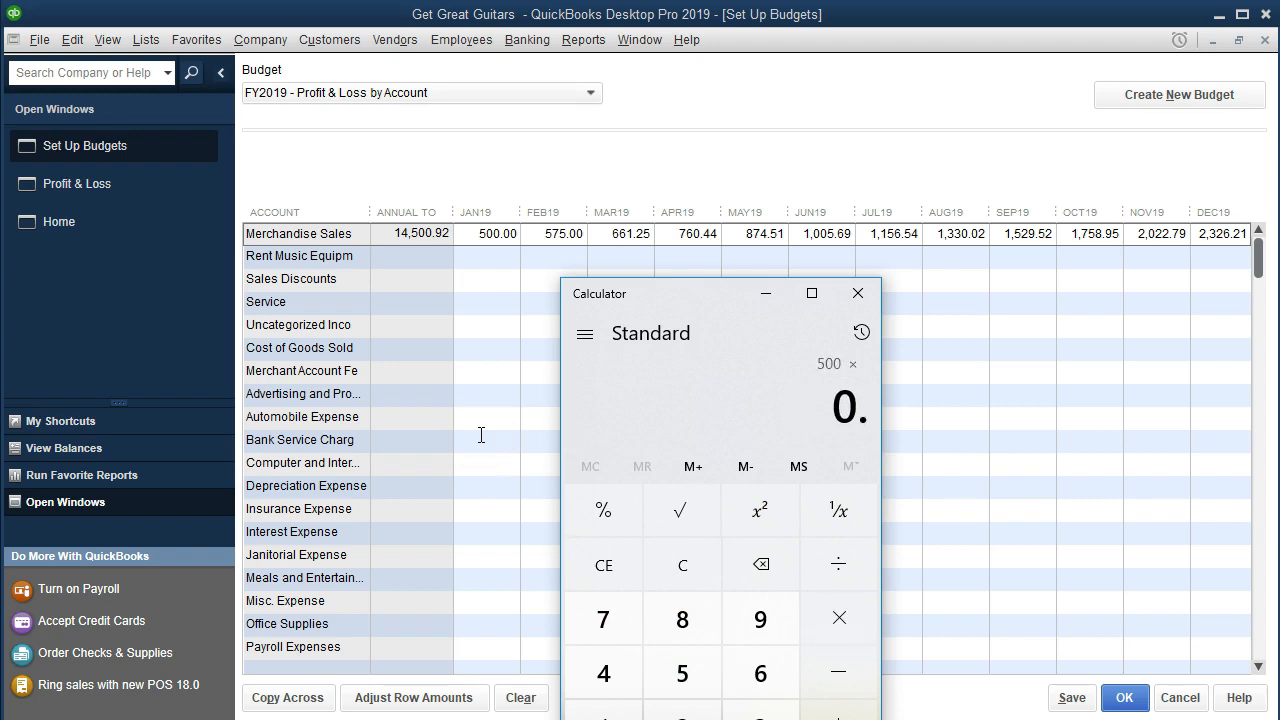
{"action": "type", "text": "15"}
{"action": "key", "text": "Return"}
{"action": "type", "text": "+500"}
{"action": "key", "text": "Return"}
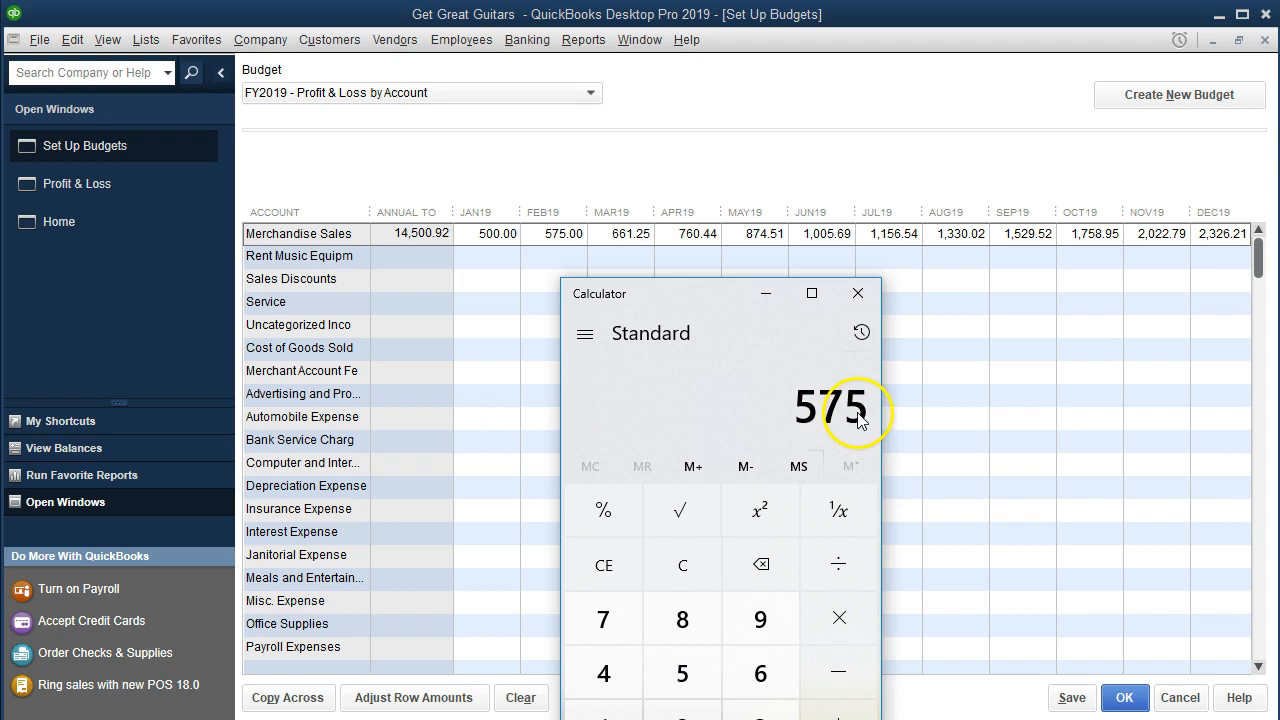
In Calculator, multiply 500 by 1.15 three times in succession to verify the compounded Merchandise Sales amounts, and close Calculator
{"action": "left_click", "coordinate": [682, 565]}
{"action": "type", "text": "500*1.1"}
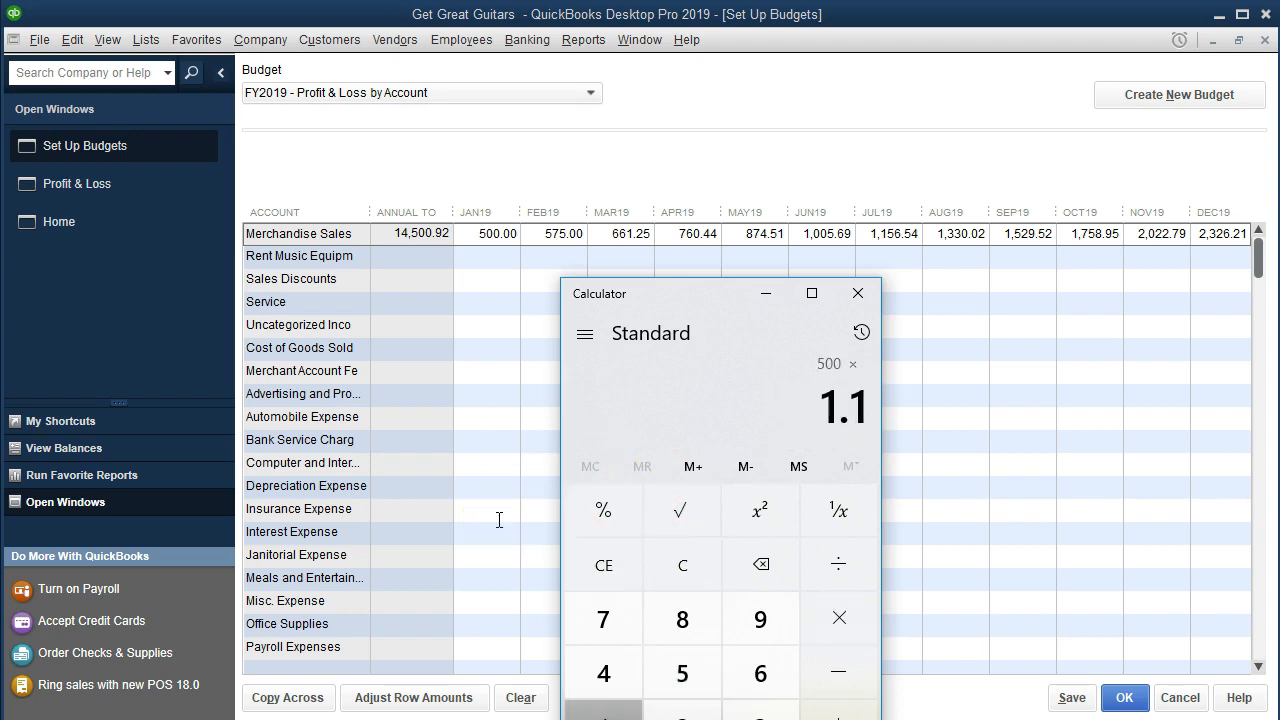
{"action": "type", "text": "5"}
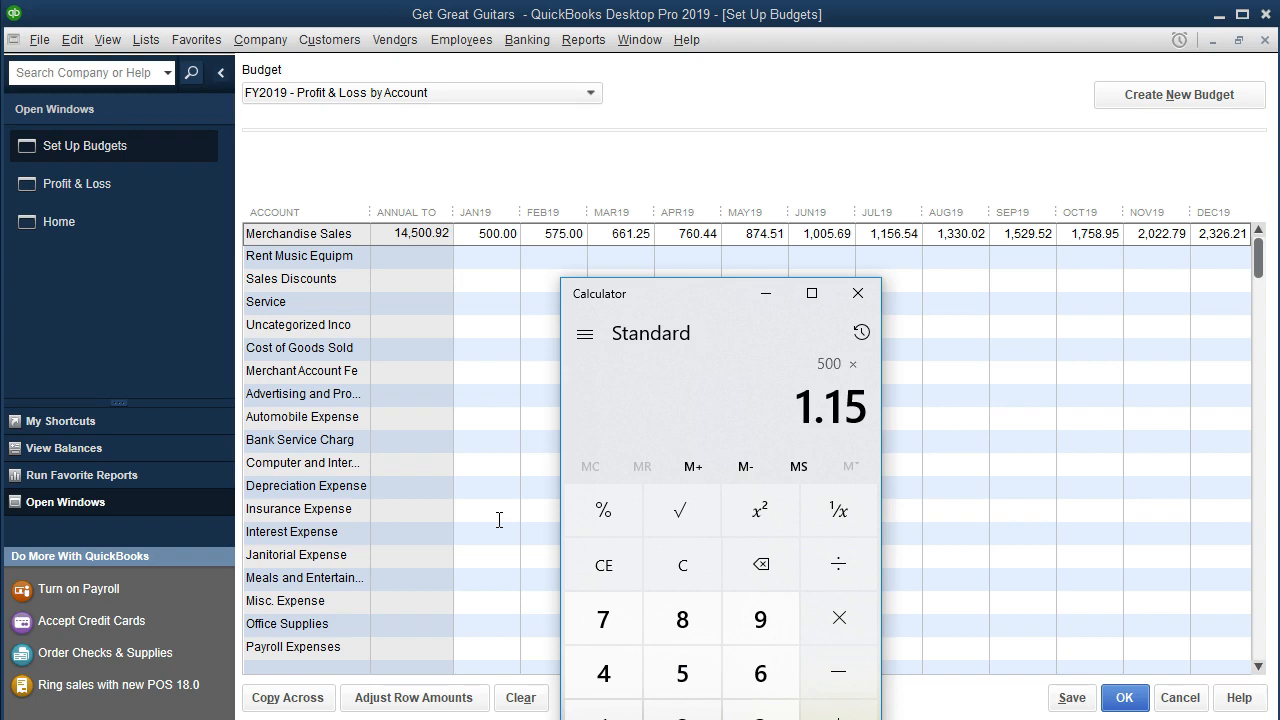
{"action": "key", "text": "Return"}
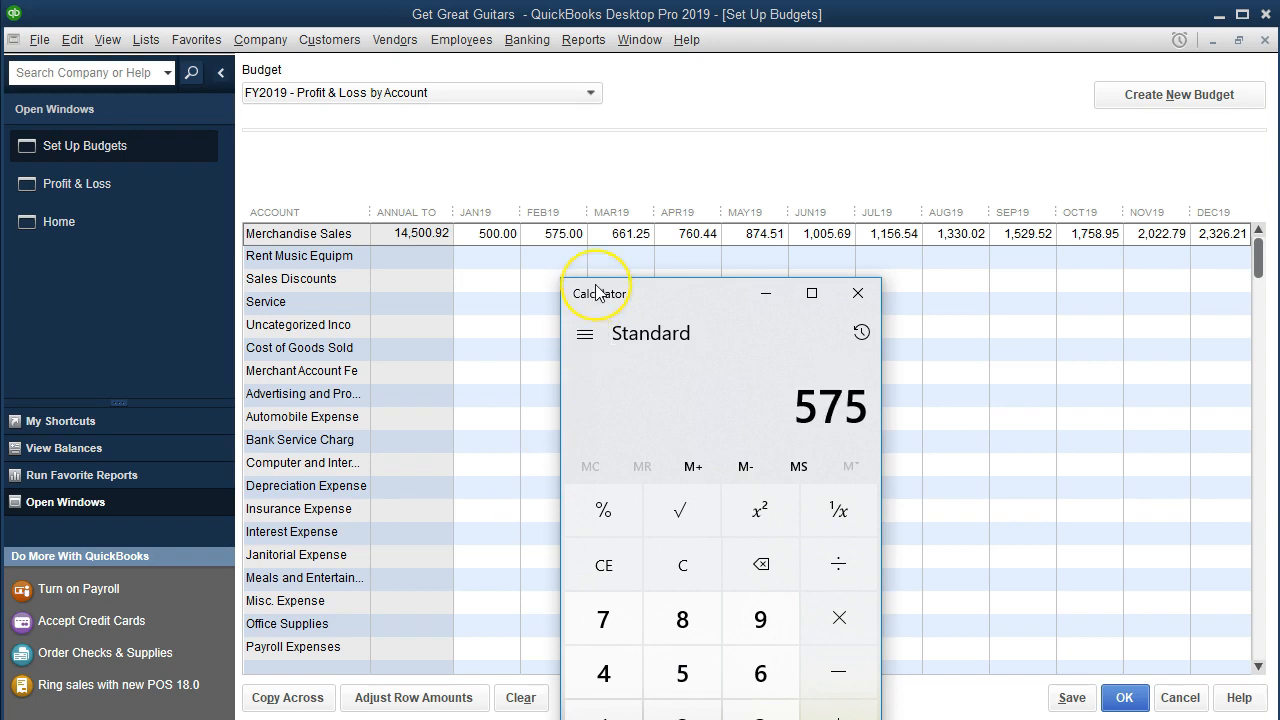
{"action": "type", "text": "*1.15"}
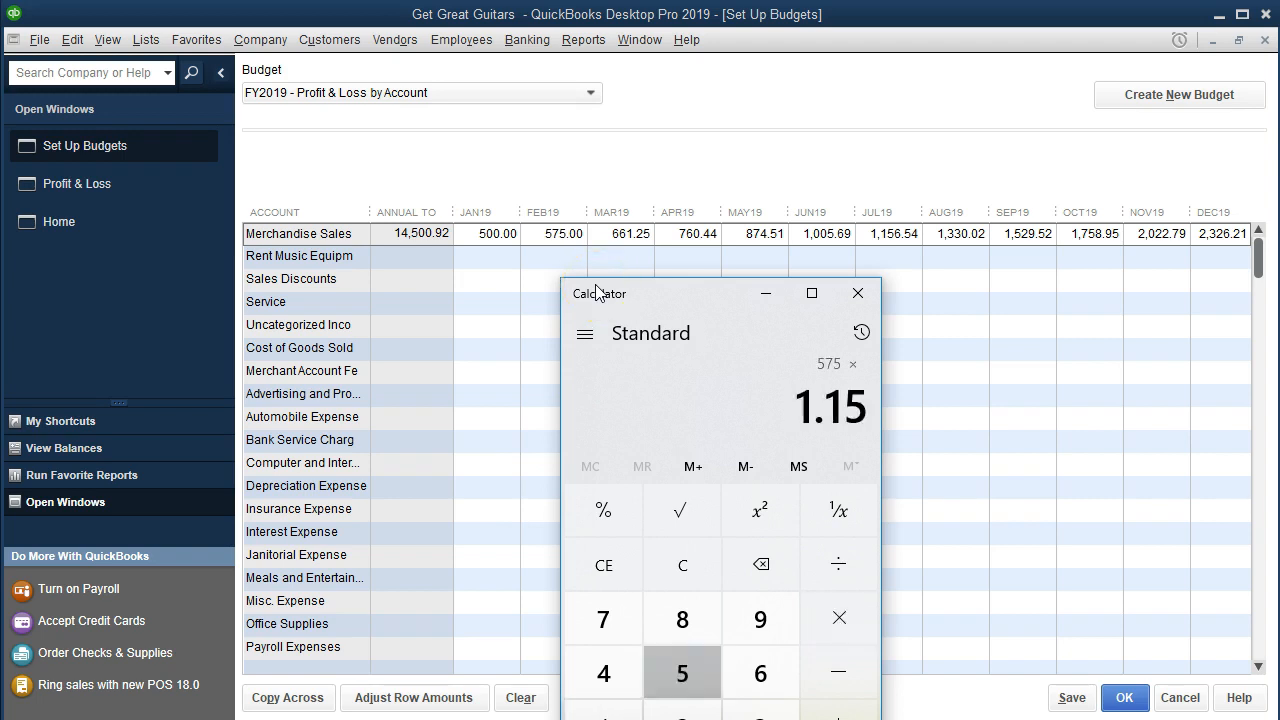
{"action": "key", "text": "Return"}
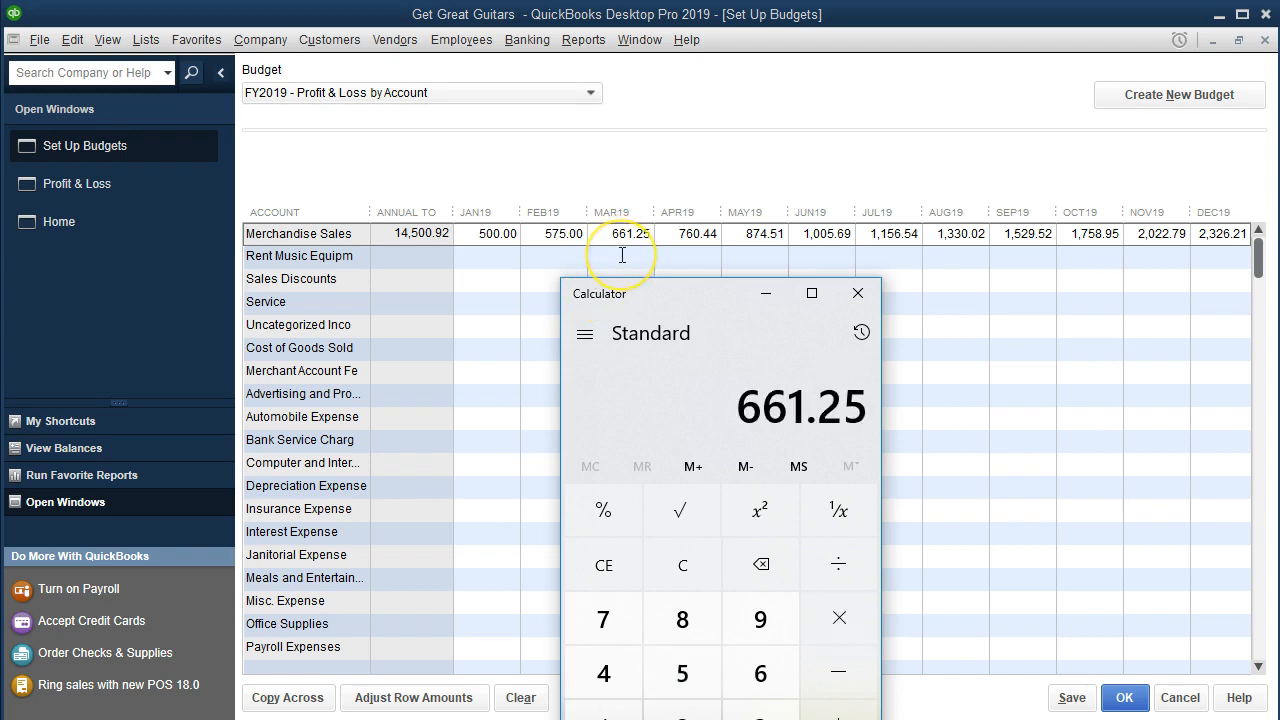
{"action": "type", "text": "*1.15"}
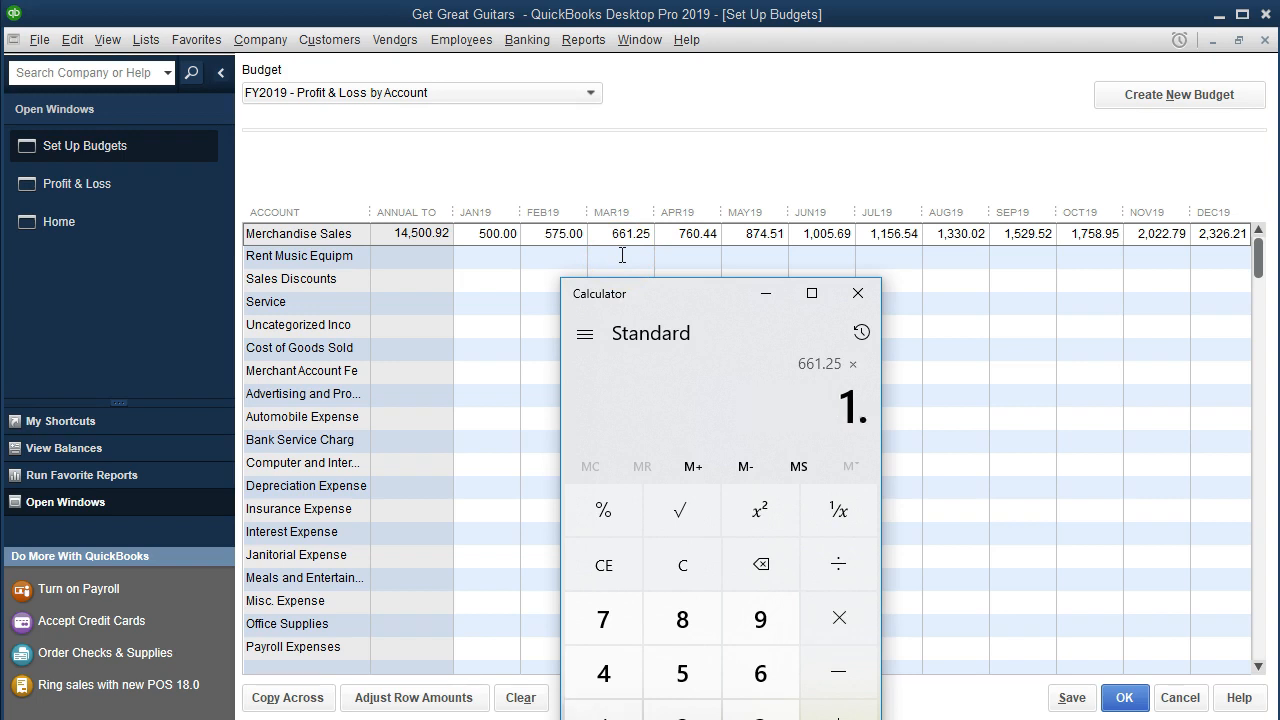
{"action": "key", "text": "Return"}
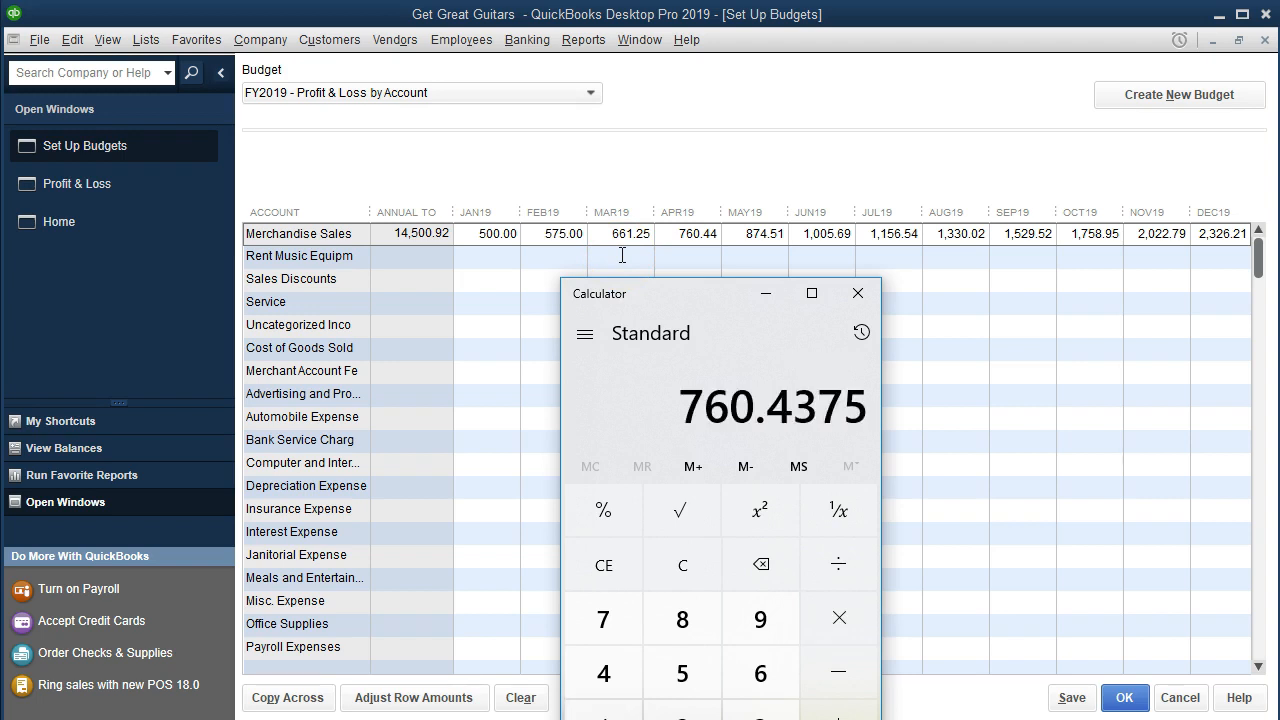
{"action": "left_click", "coordinate": [856, 296]}
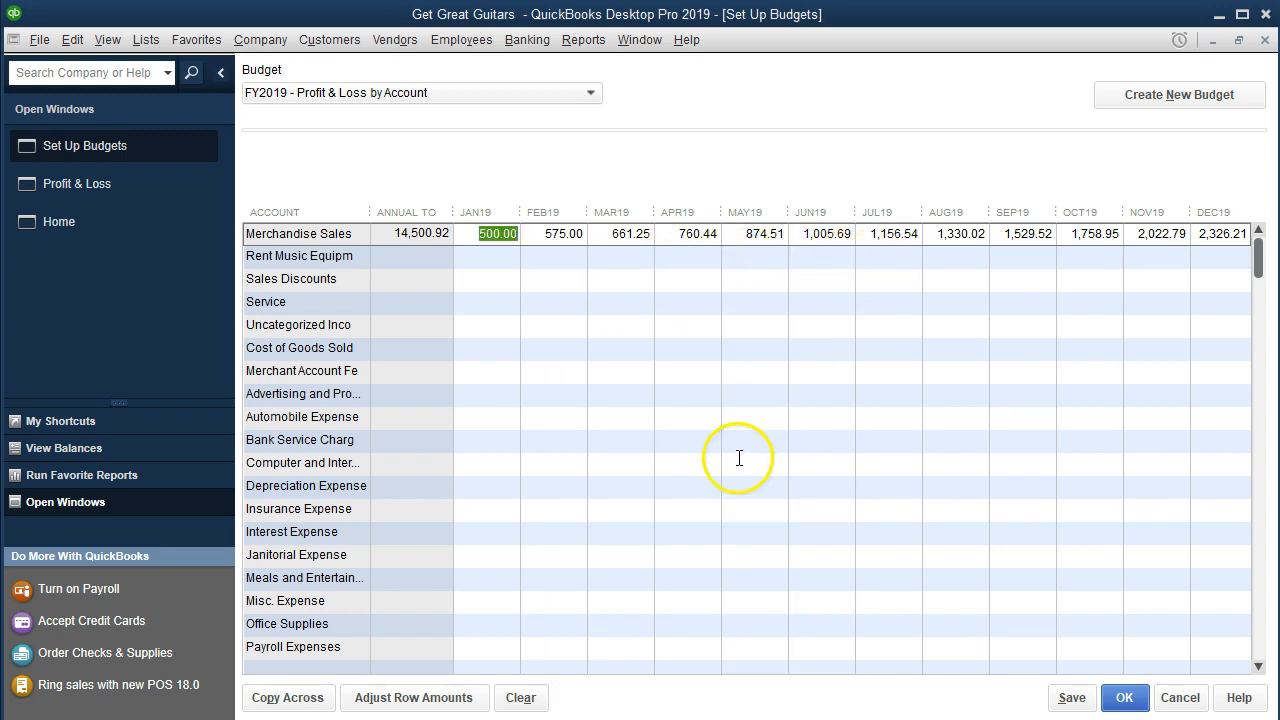
Widen the Account column of the budget table slightly so that longer account names are easier to read
{"action": "left_click", "coordinate": [454, 707]}
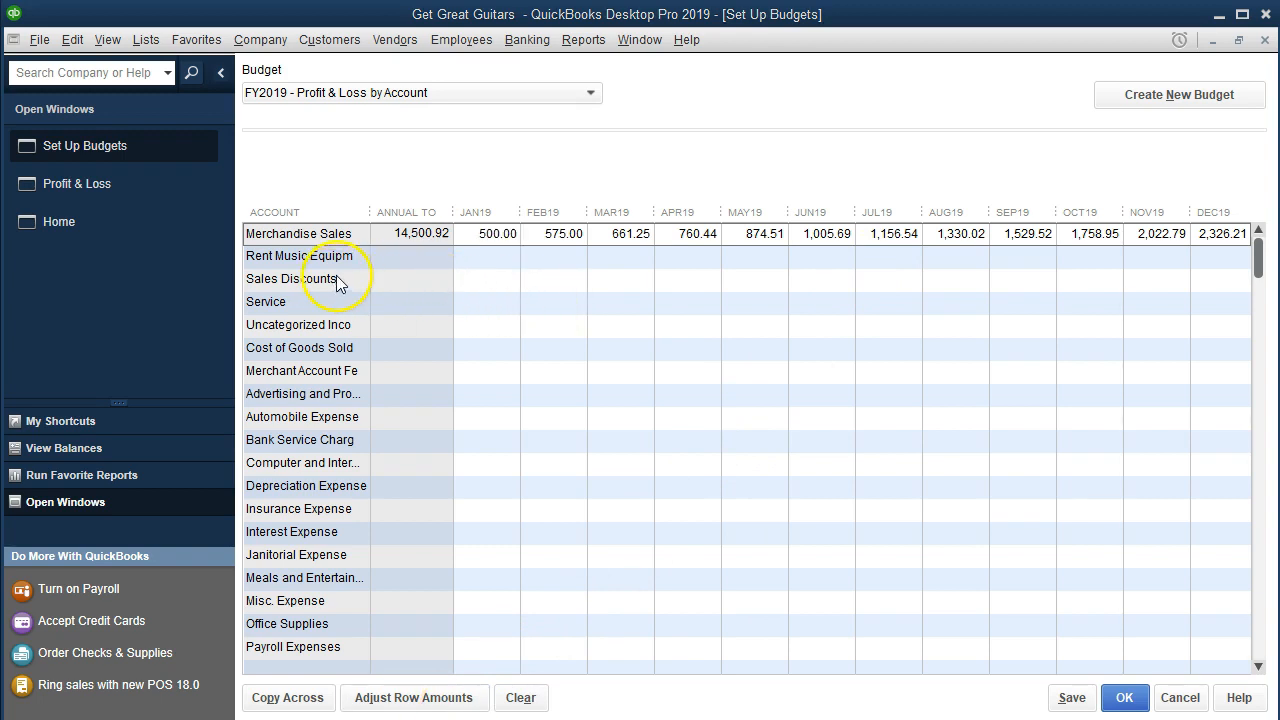
{"action": "left_click", "coordinate": [373, 206]}
{"action": "left_click_drag", "start_coordinate": [373, 206], "coordinate": [391, 208]}
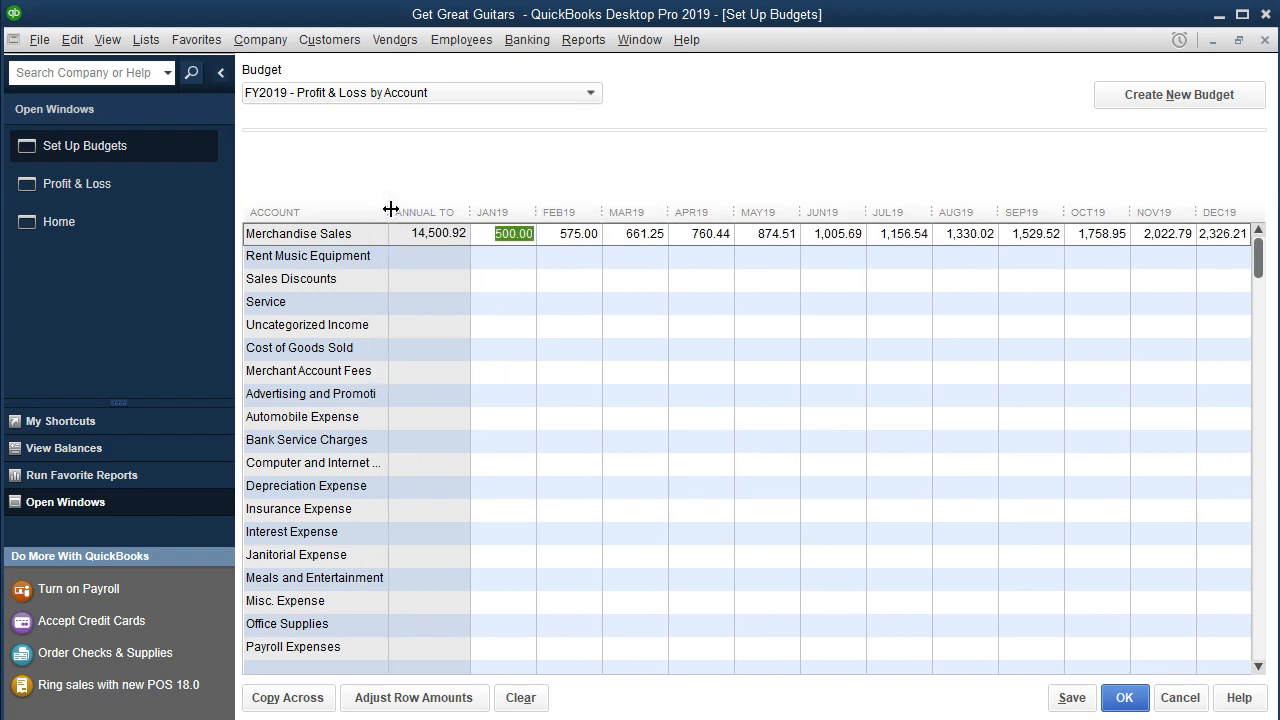
{"action": "left_click_drag", "start_coordinate": [391, 209], "coordinate": [384, 209]}
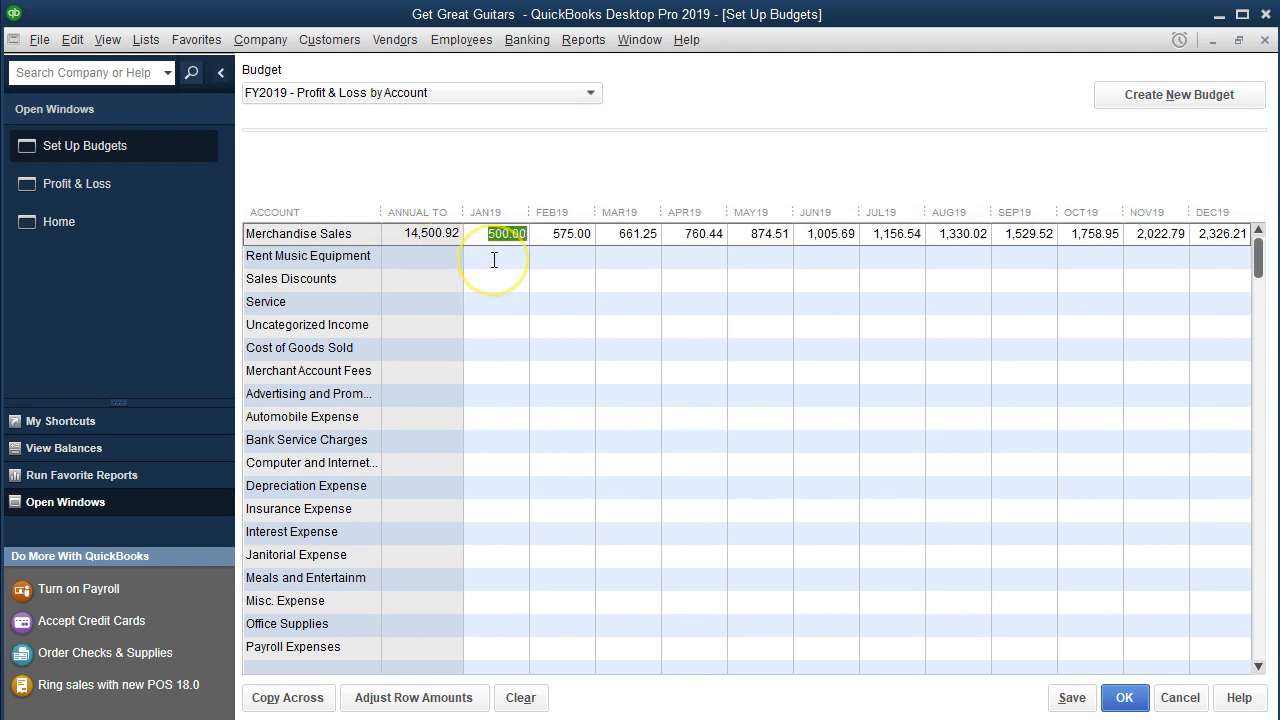
Budget 1000 for Rent Music Equipment in January 2019 and increase each remaining month by 1,000.00 from the currently selected month with compounding enabled
{"action": "left_click", "coordinate": [494, 258]}
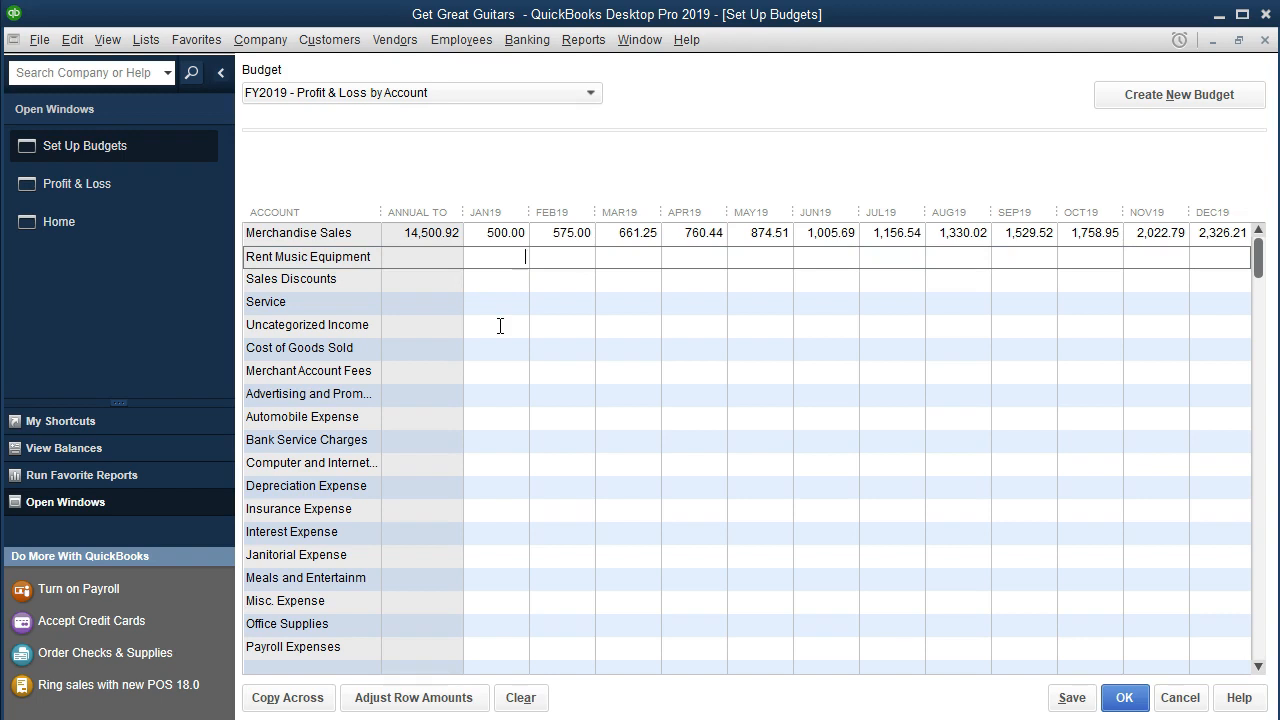
{"action": "type", "text": "1000"}
{"action": "left_click", "coordinate": [470, 700]}
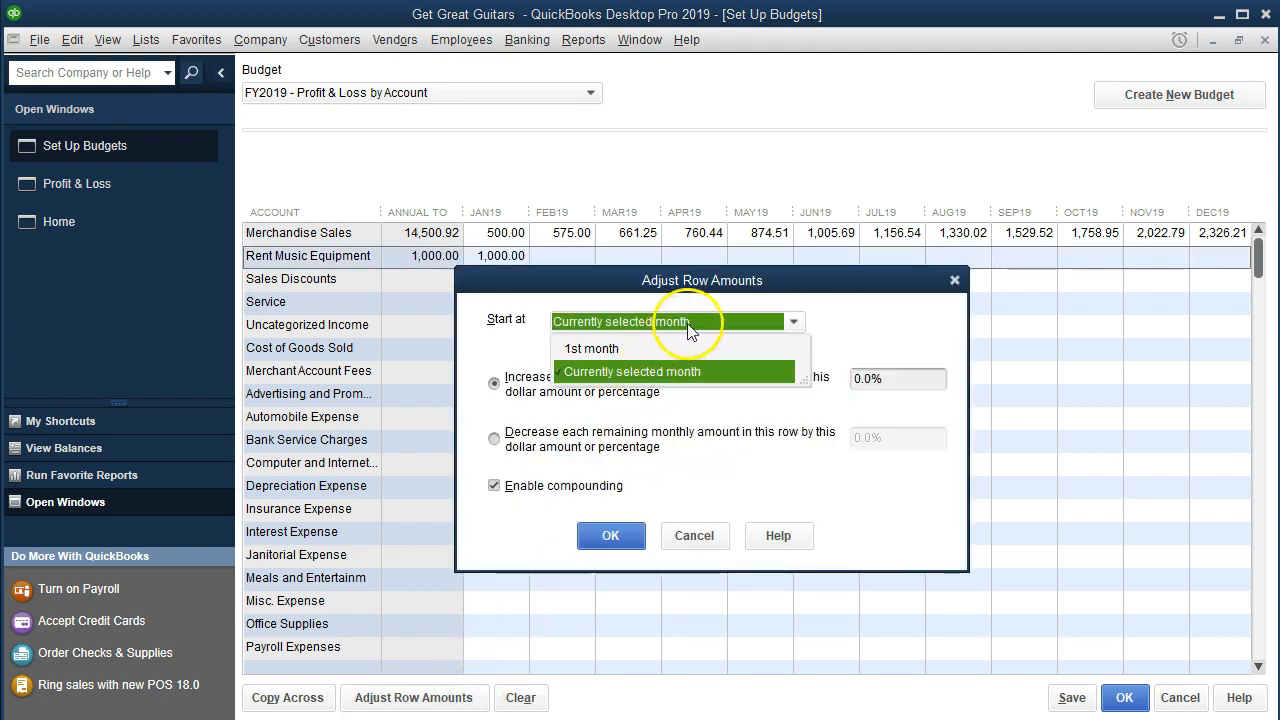
{"action": "left_click", "coordinate": [672, 375]}
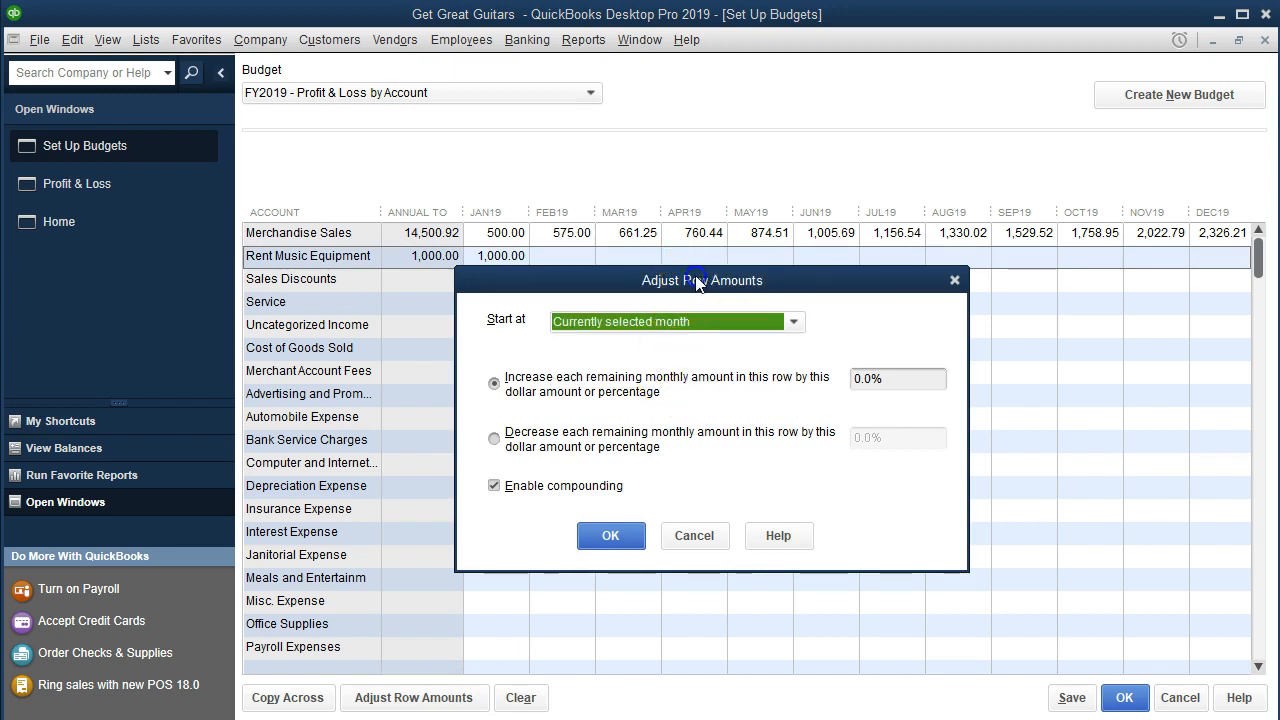
{"action": "left_click_drag", "start_coordinate": [700, 280], "coordinate": [678, 336]}
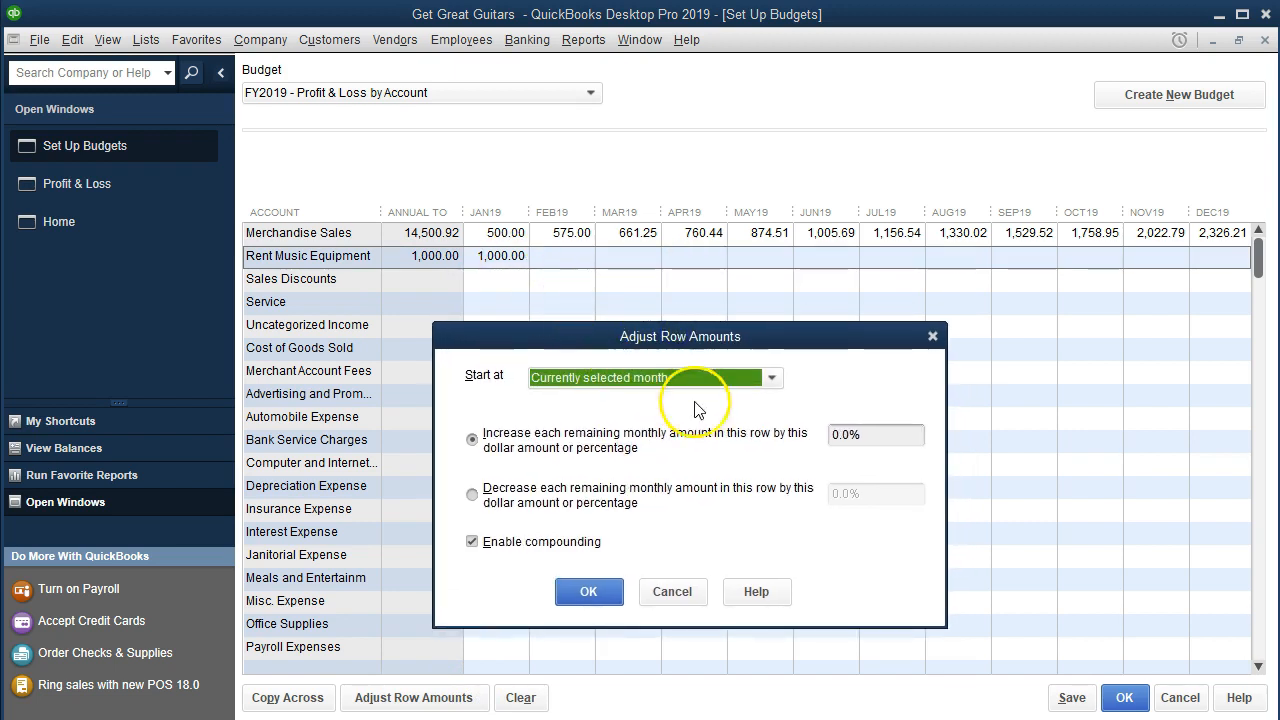
{"action": "left_click", "coordinate": [879, 437]}
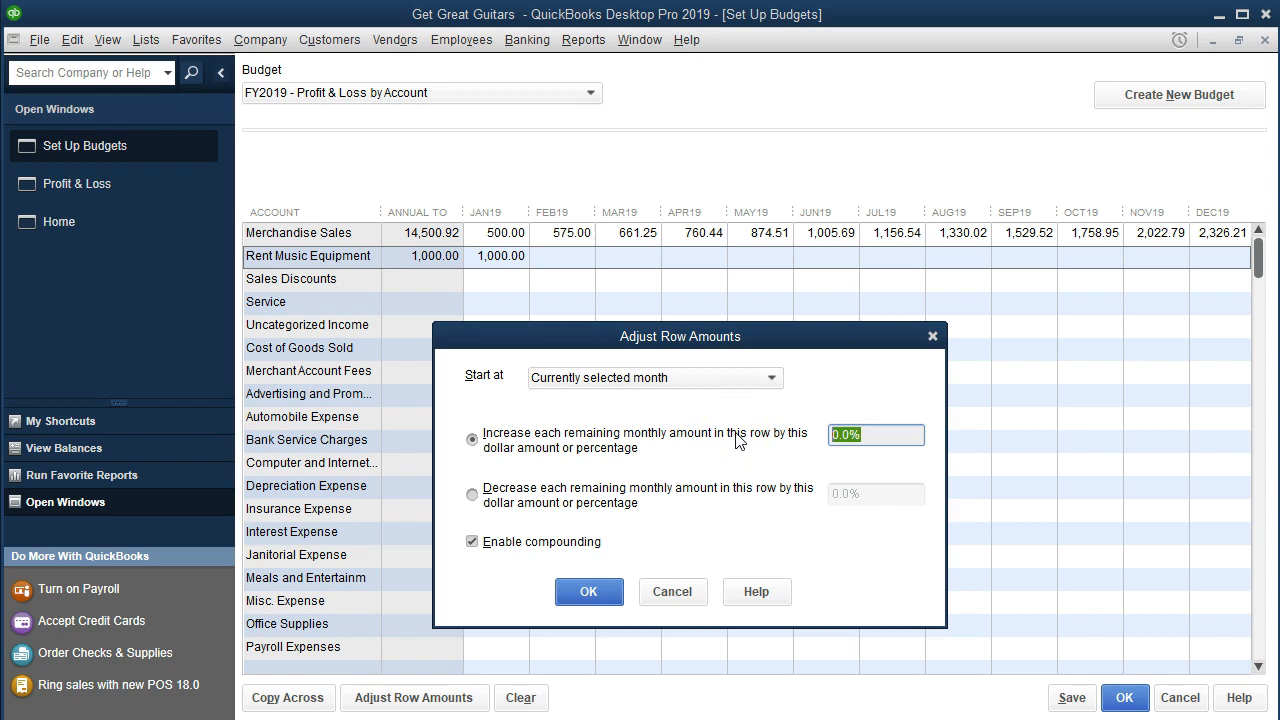
{"action": "type", "text": "1000"}
{"action": "left_click", "coordinate": [755, 440]}
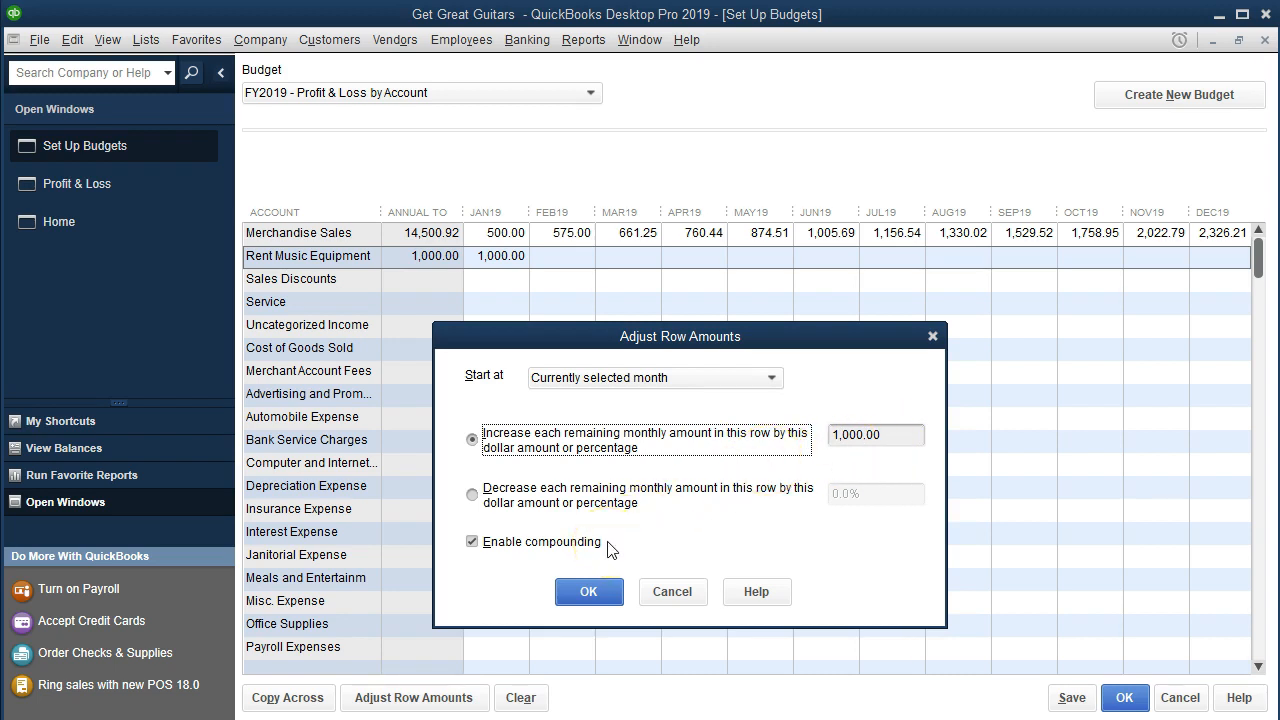
{"action": "left_click", "coordinate": [588, 591]}
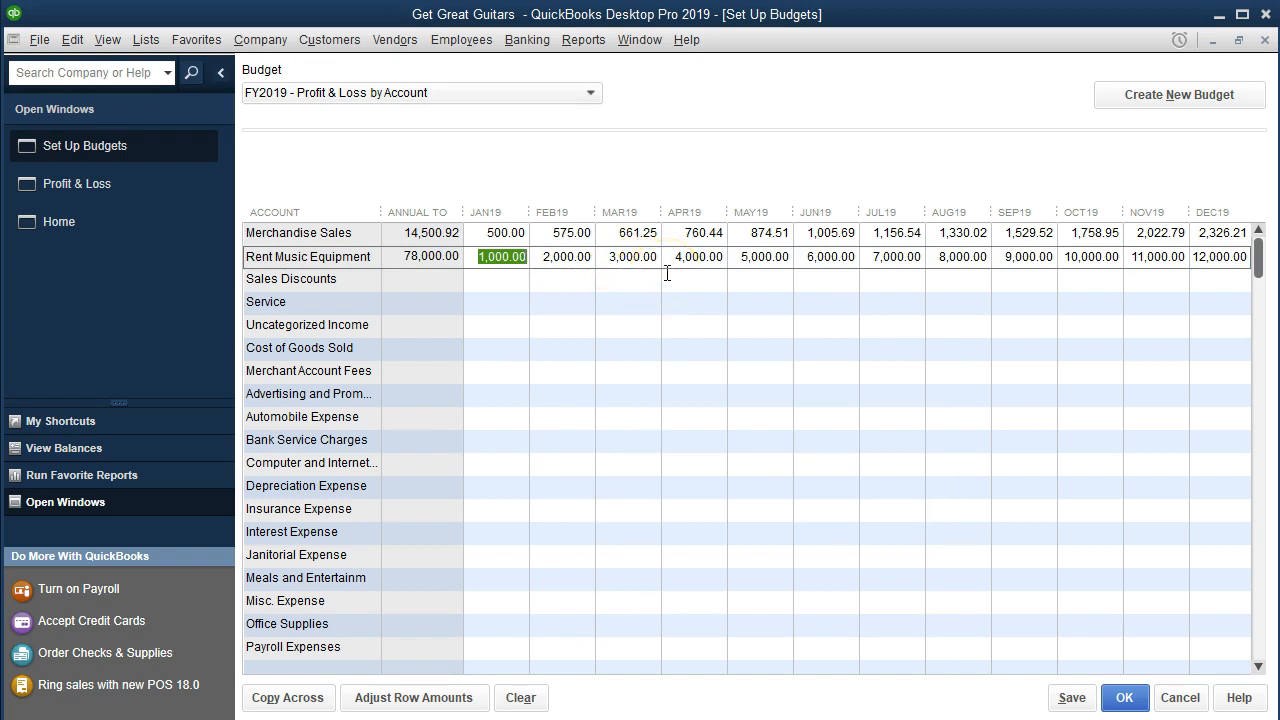
Budget 2500 for Service in January 2019 and increase each remaining month by 500.00 from the currently selected month with compounding enabled
{"action": "left_click", "coordinate": [509, 304]}
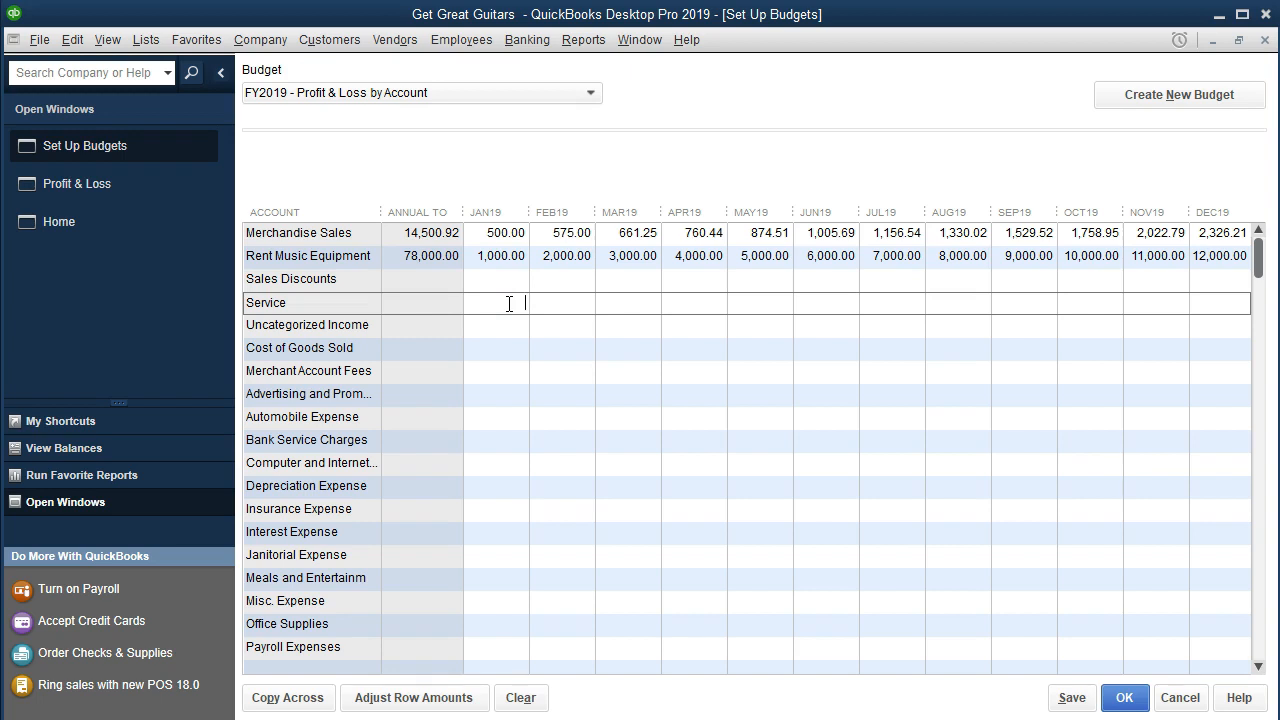
{"action": "type", "text": "2500"}
{"action": "left_click", "coordinate": [446, 709]}
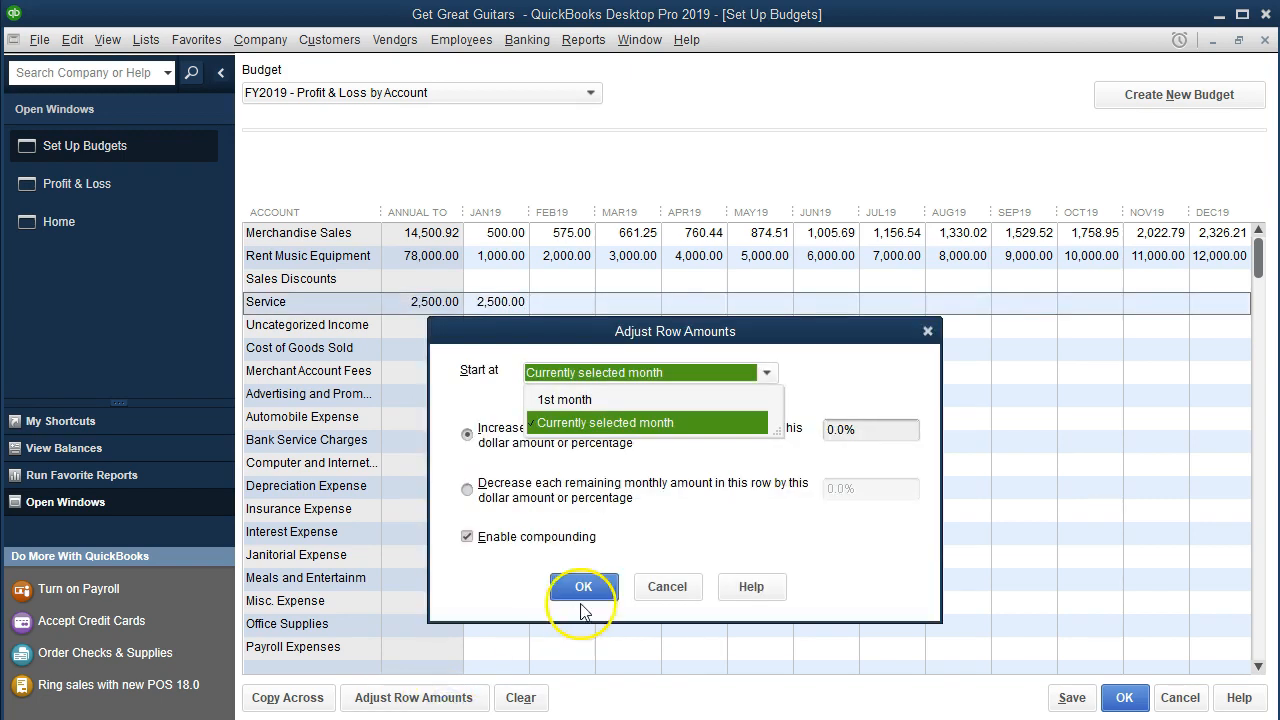
{"action": "left_click", "coordinate": [680, 487]}
{"action": "left_click", "coordinate": [770, 428]}
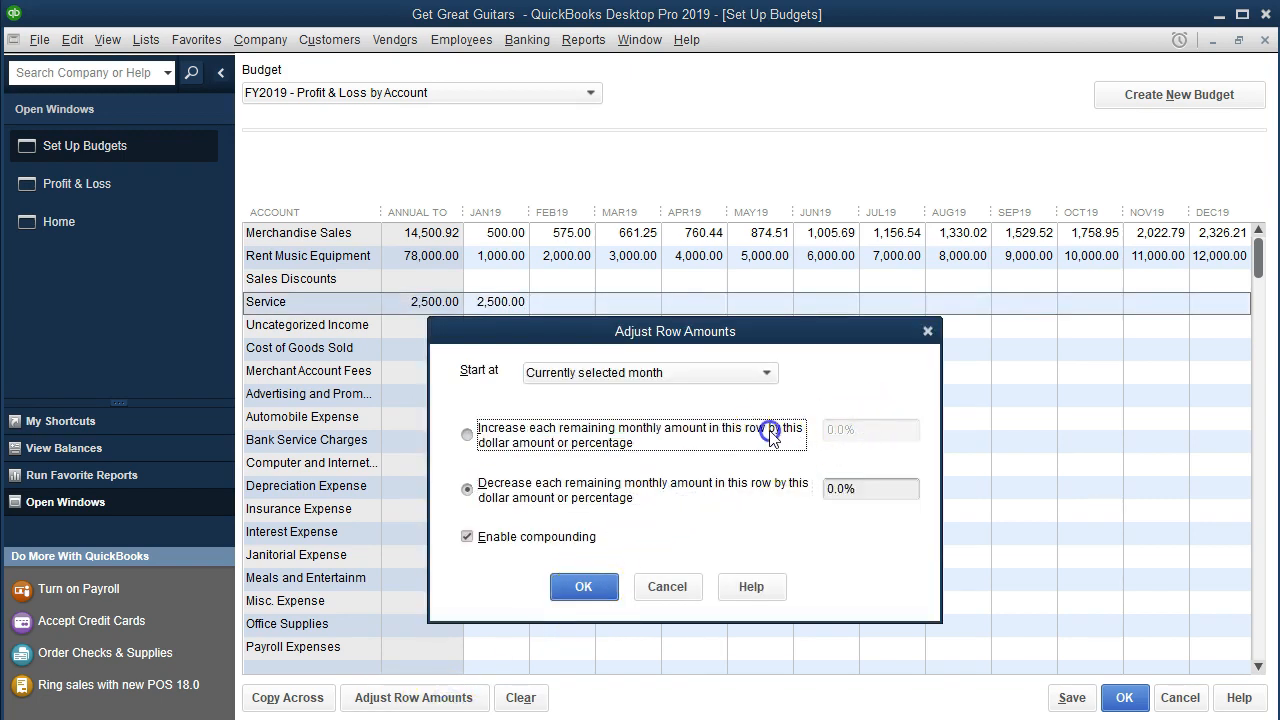
{"action": "left_click", "coordinate": [860, 429]}
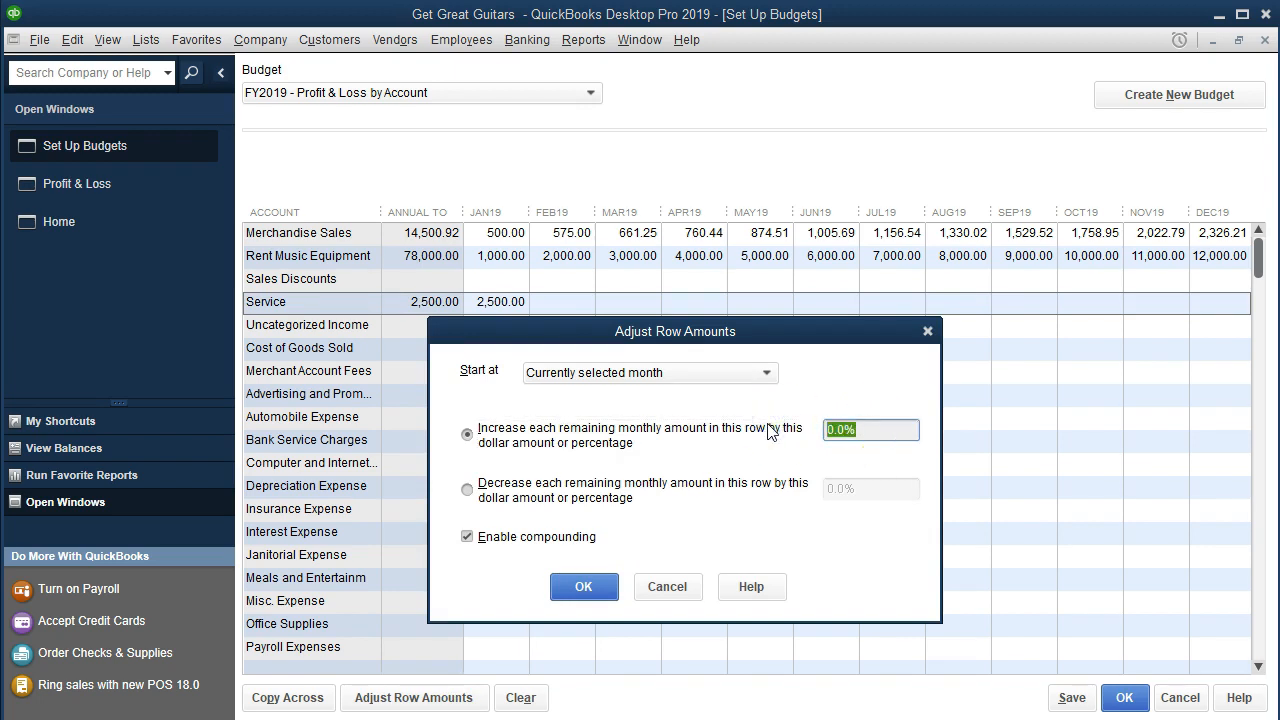
{"action": "type", "text": "500"}
{"action": "left_click", "coordinate": [768, 434]}
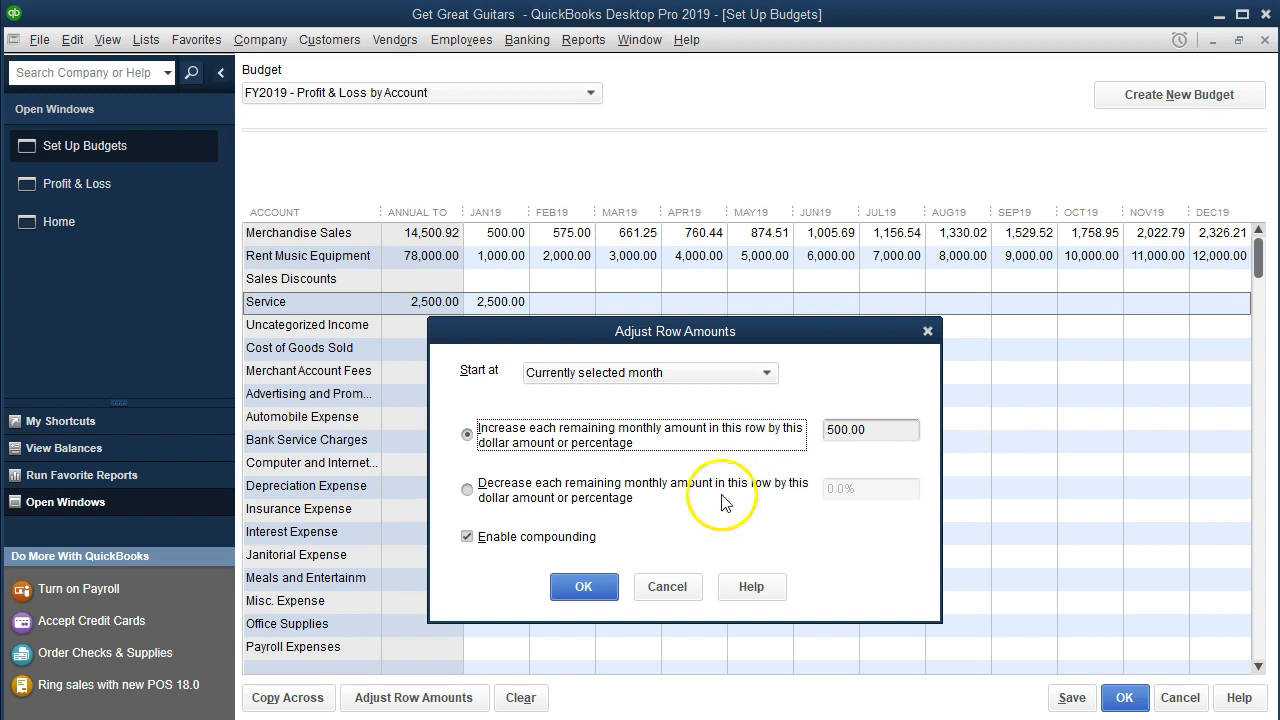
{"action": "left_click", "coordinate": [602, 592]}
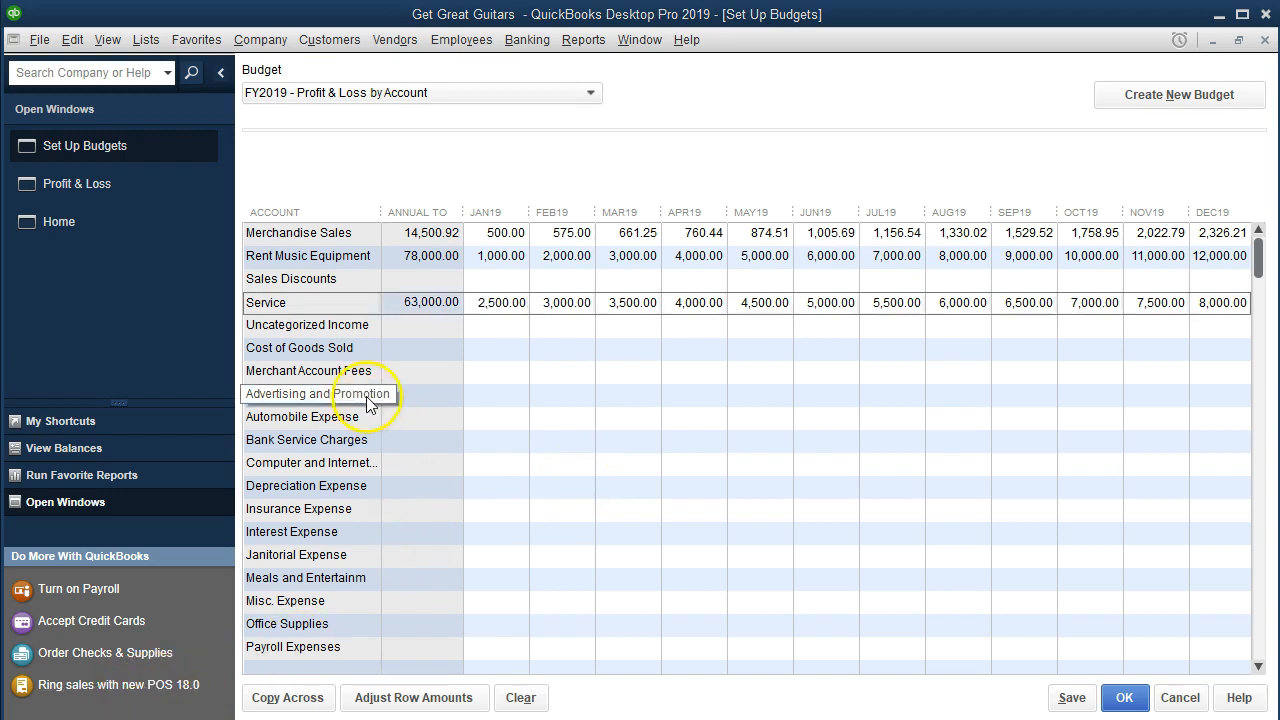
Work out 500 times .8 in Calculator and enter 400 as the January 2019 budget for Cost of Goods Sold
{"action": "left_click", "coordinate": [480, 356]}
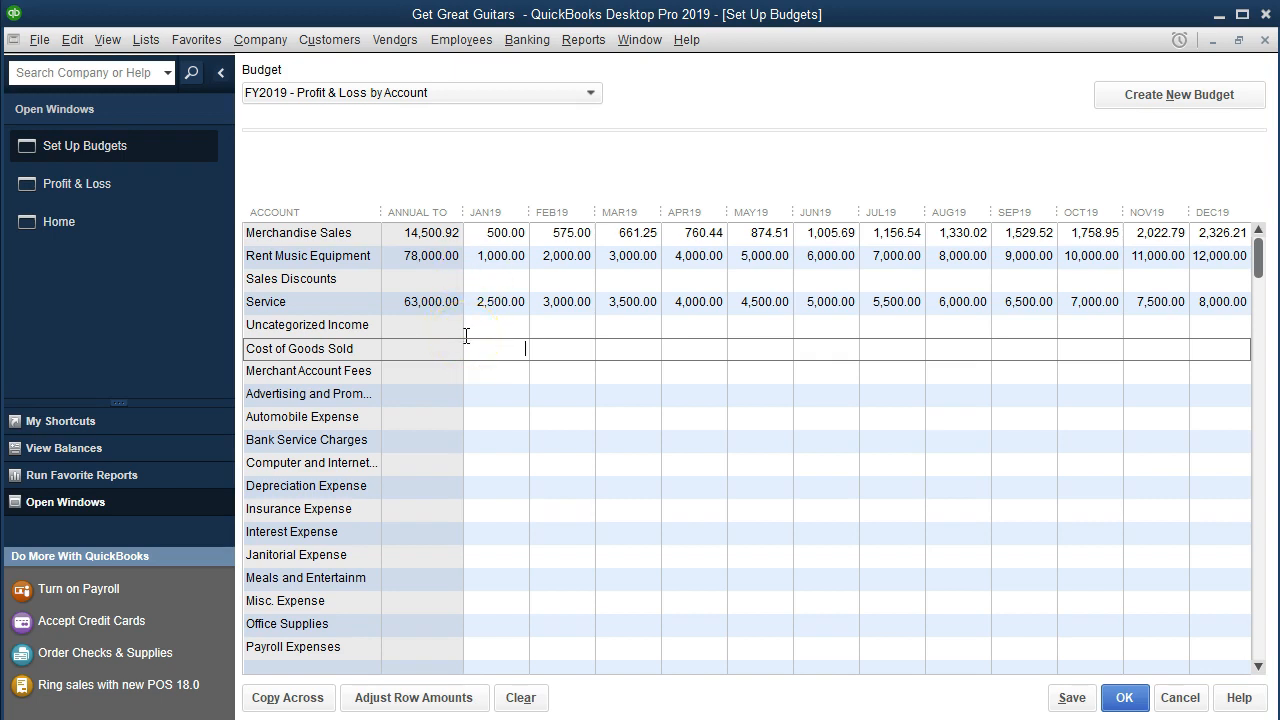
{"action": "key", "text": "XF86Calculator"}
{"action": "left_click_drag", "start_coordinate": [670, 299], "coordinate": [757, 229]}
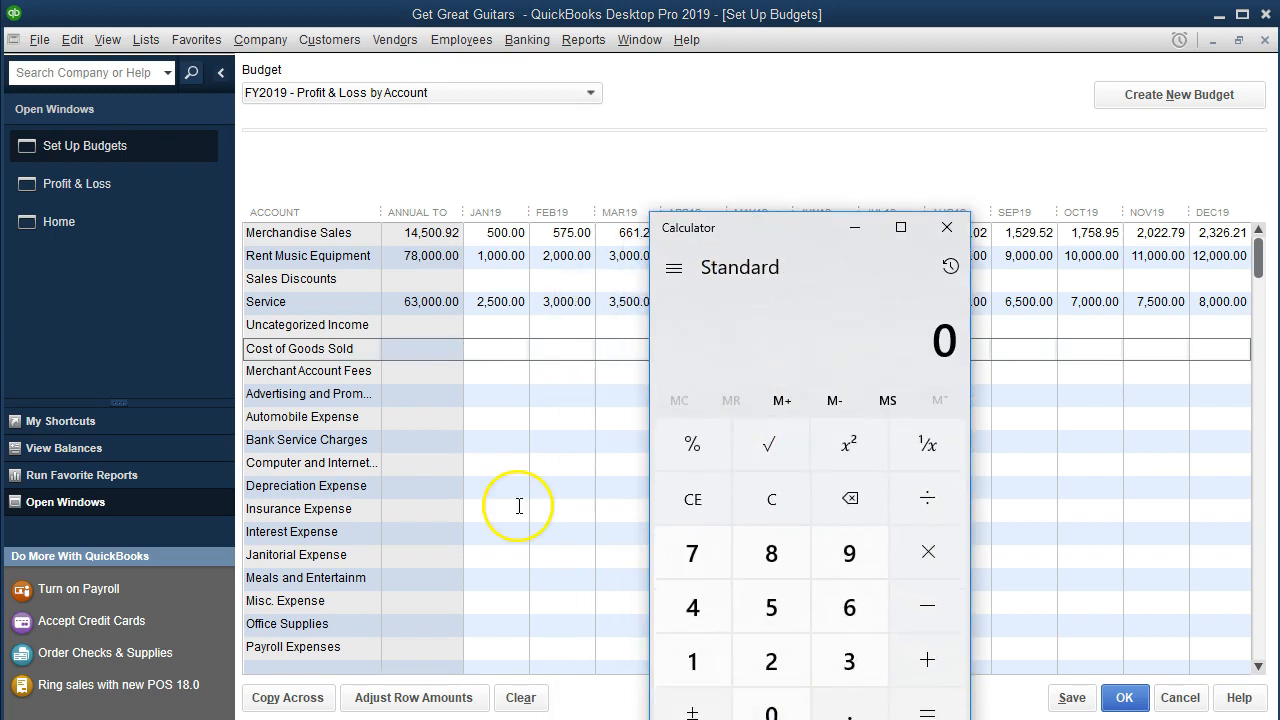
{"action": "type", "text": "5"}
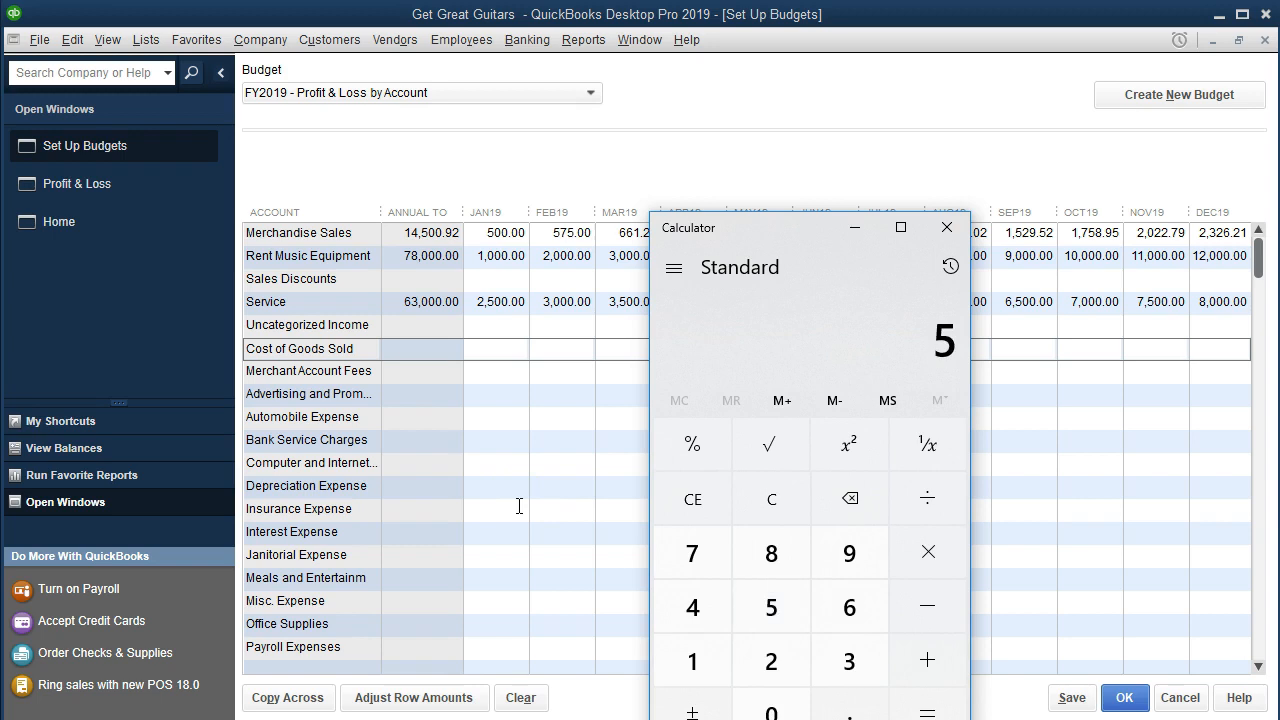
{"action": "type", "text": "00*.8"}
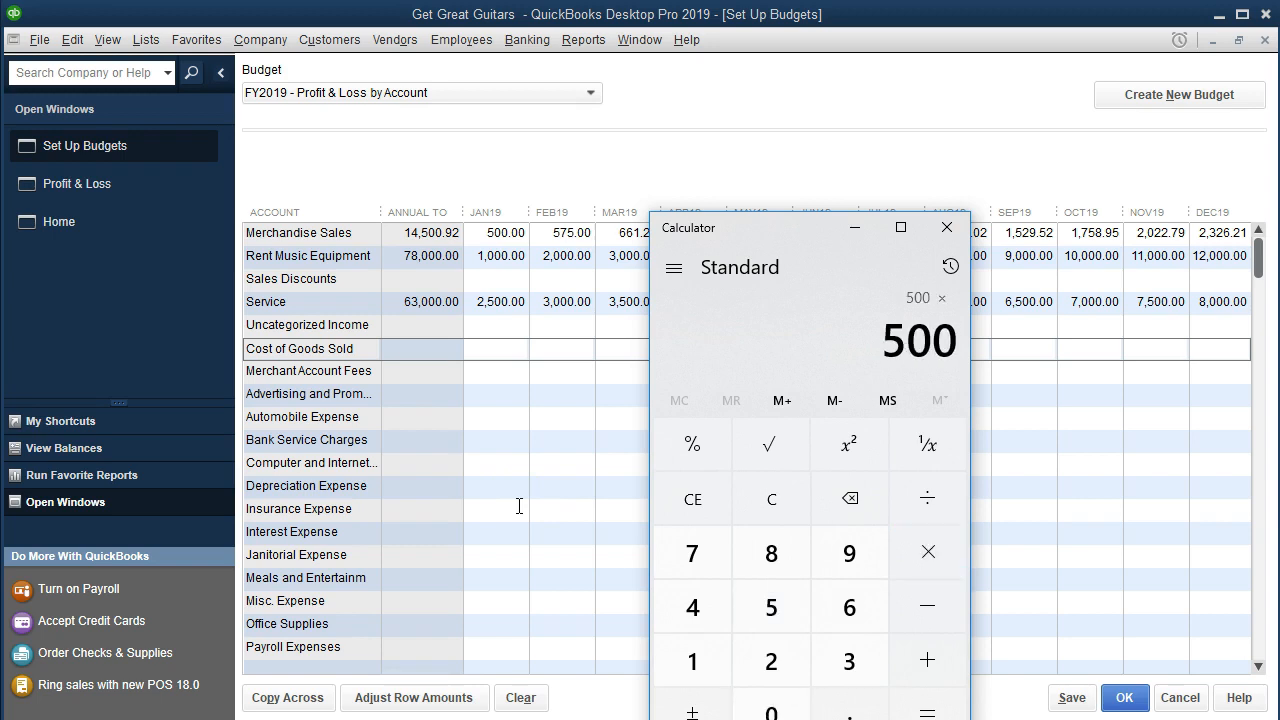
{"action": "key", "text": "Return"}
{"action": "left_click", "coordinate": [528, 488]}
{"action": "left_click", "coordinate": [947, 228]}
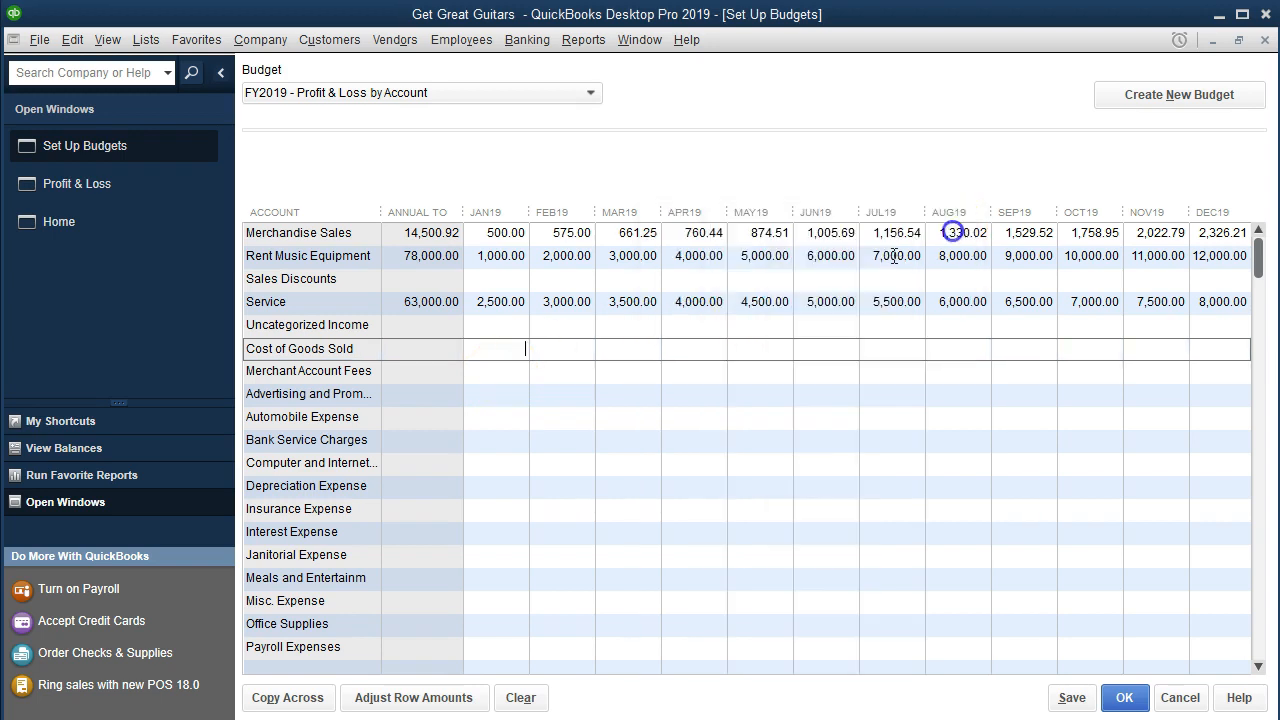
{"action": "left_click", "coordinate": [508, 355]}
{"action": "type", "text": "400"}
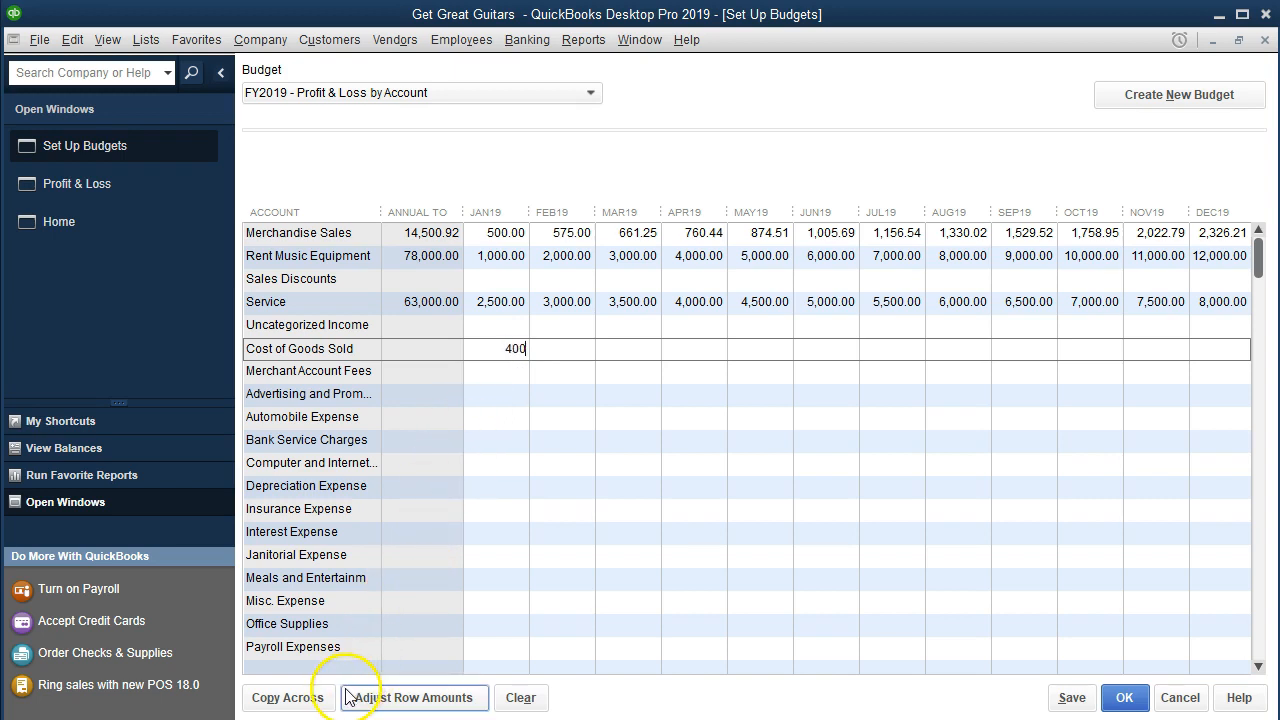
Increase each remaining month of Cost of Goods Sold by 15% from the currently selected month with compounding enabled
{"action": "left_click", "coordinate": [414, 700]}
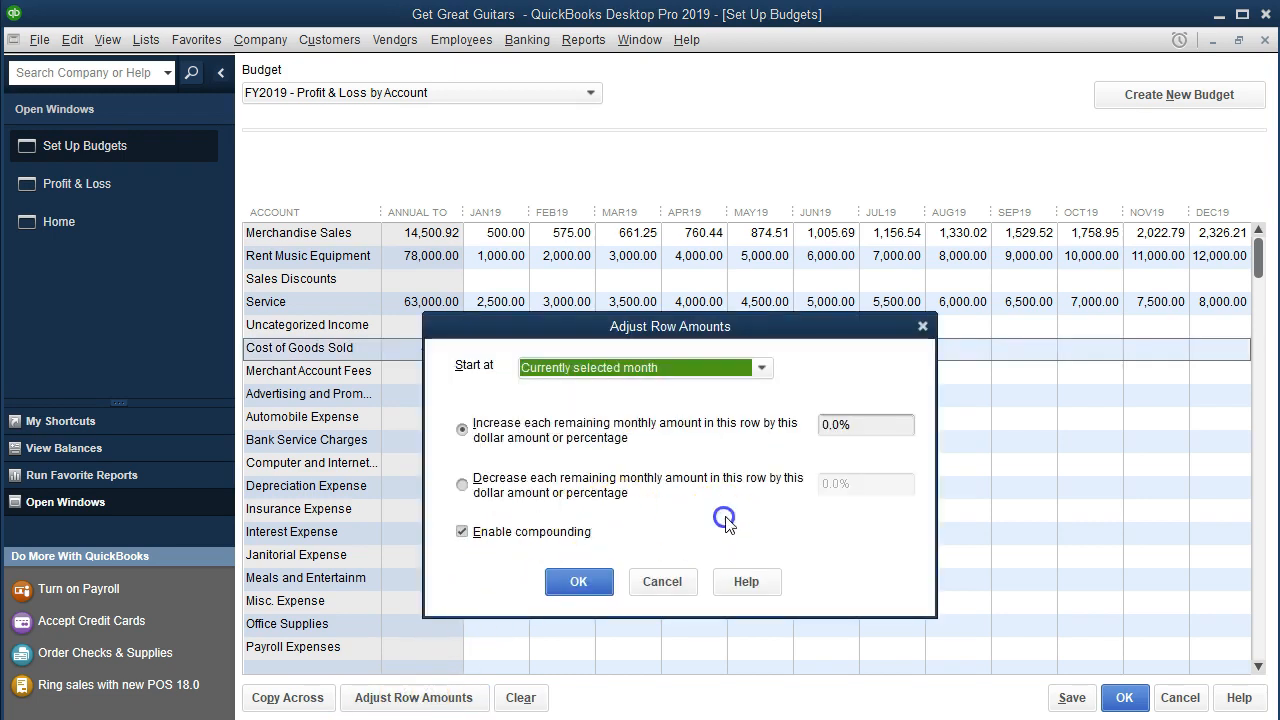
{"action": "left_click_drag", "start_coordinate": [758, 336], "coordinate": [770, 400]}
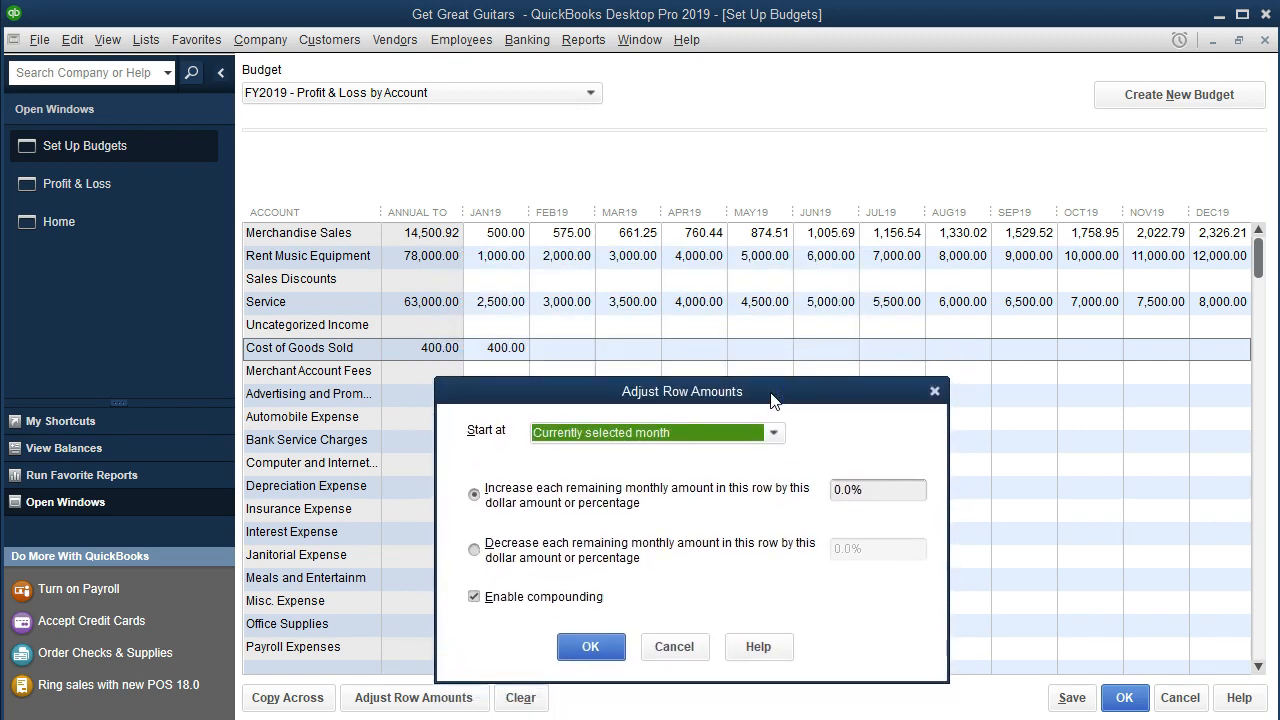
{"action": "left_click", "coordinate": [853, 489]}
{"action": "key", "text": "BackSpace"}
{"action": "key", "text": "BackSpace"}
{"action": "key", "text": "BackSpace"}
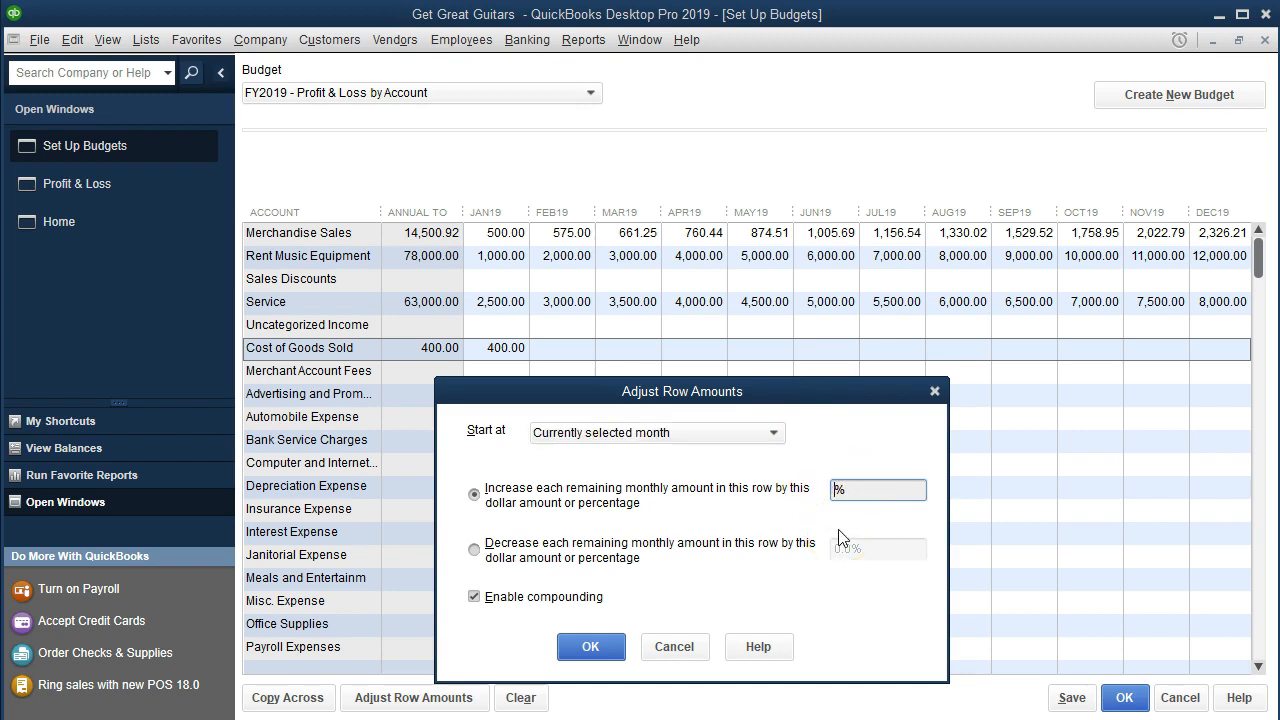
{"action": "type", "text": "15"}
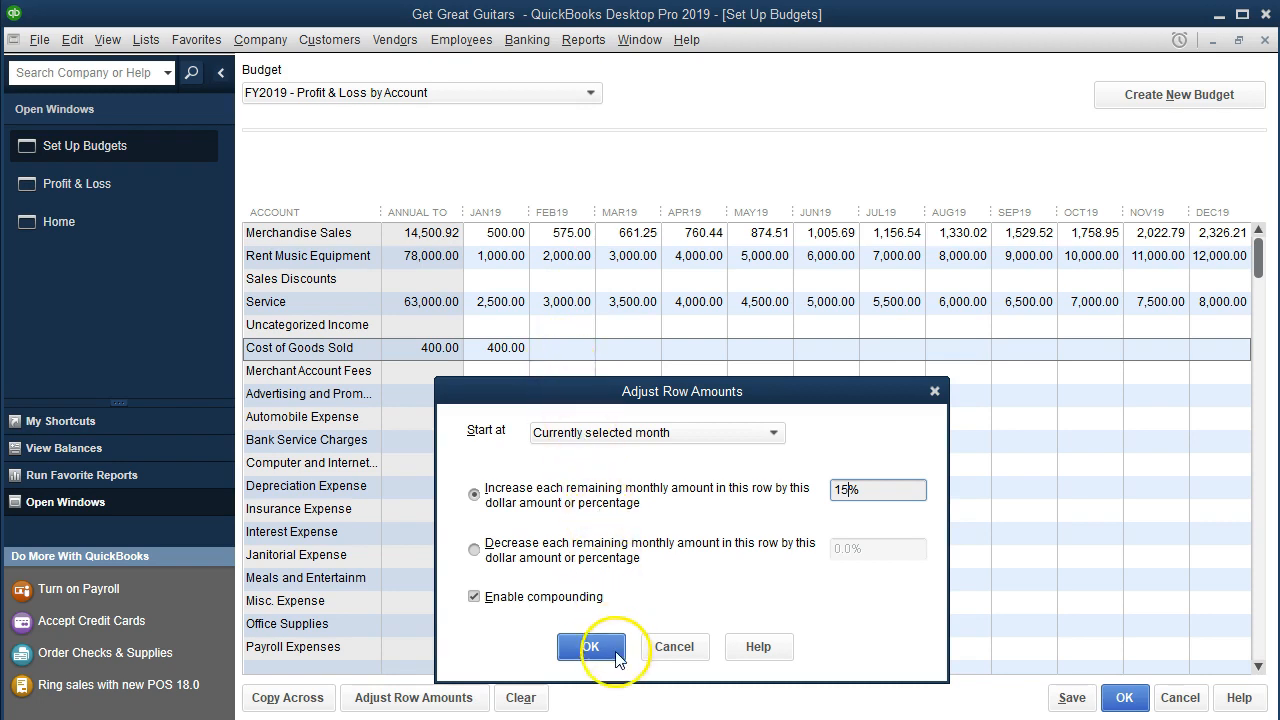
{"action": "left_click", "coordinate": [590, 646]}
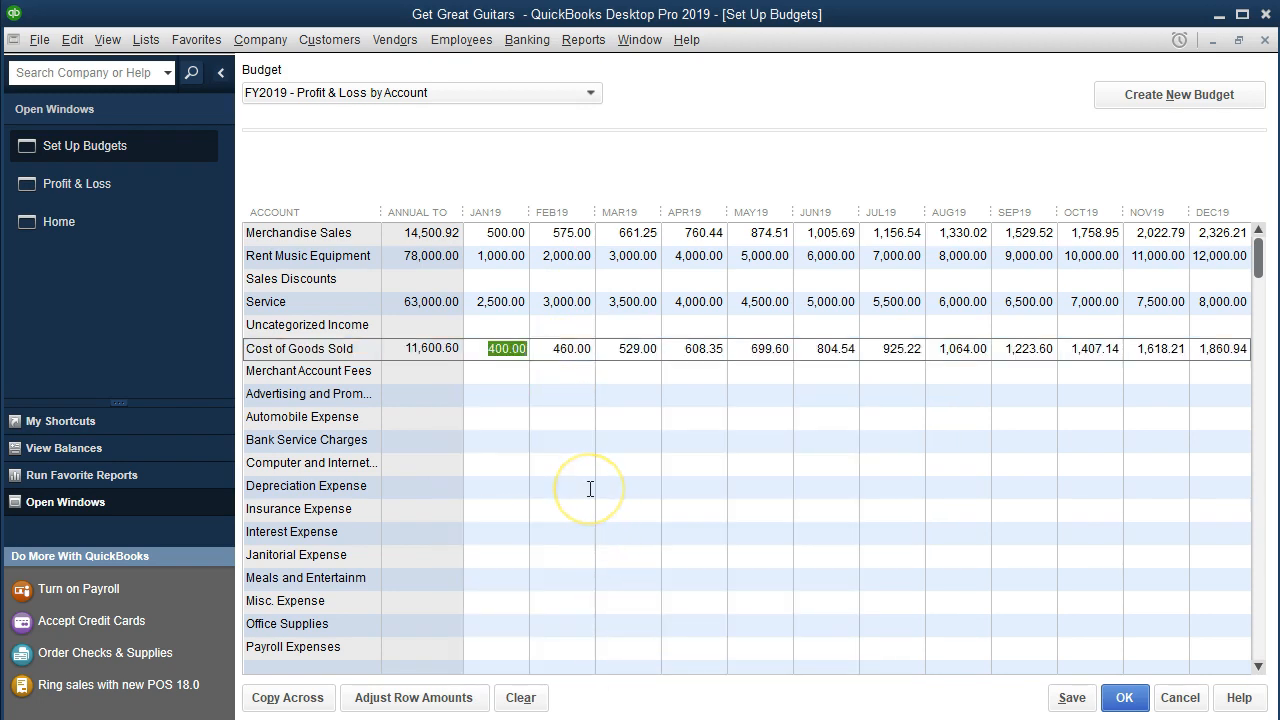
Work out February's cost of goods sold as a share of merchandise sales in Calculator by dividing 460 by 575
{"action": "key", "text": "XF86Calculator"}
{"action": "left_click_drag", "start_coordinate": [752, 229], "coordinate": [711, 195]}
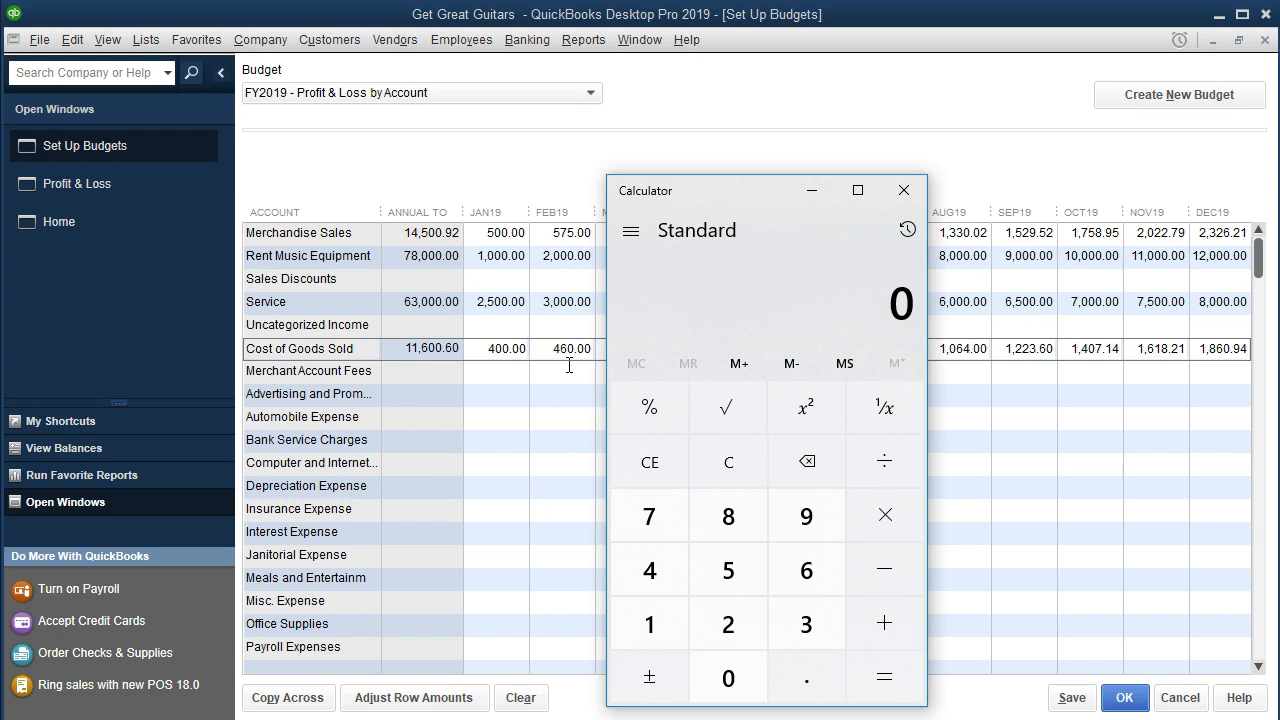
{"action": "type", "text": "460"}
{"action": "key", "text": "slash"}
{"action": "left_click", "coordinate": [565, 228]}
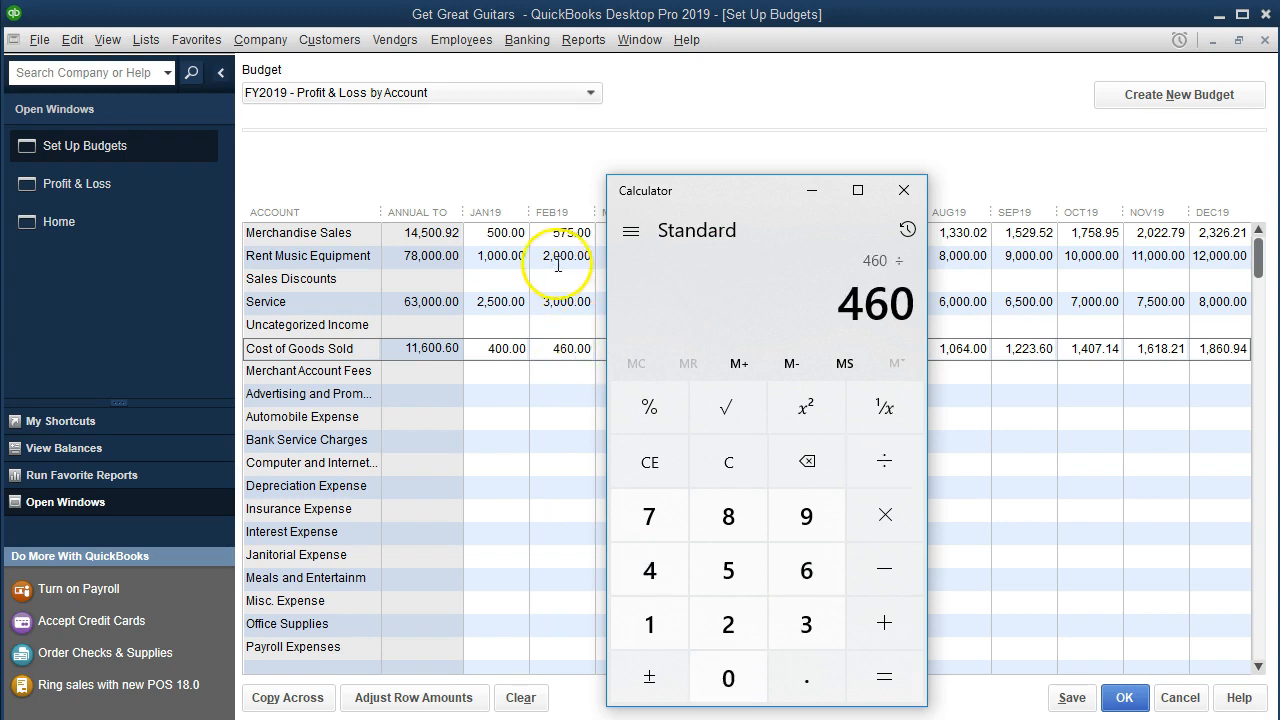
{"action": "type", "text": "575"}
{"action": "key", "text": "Return"}
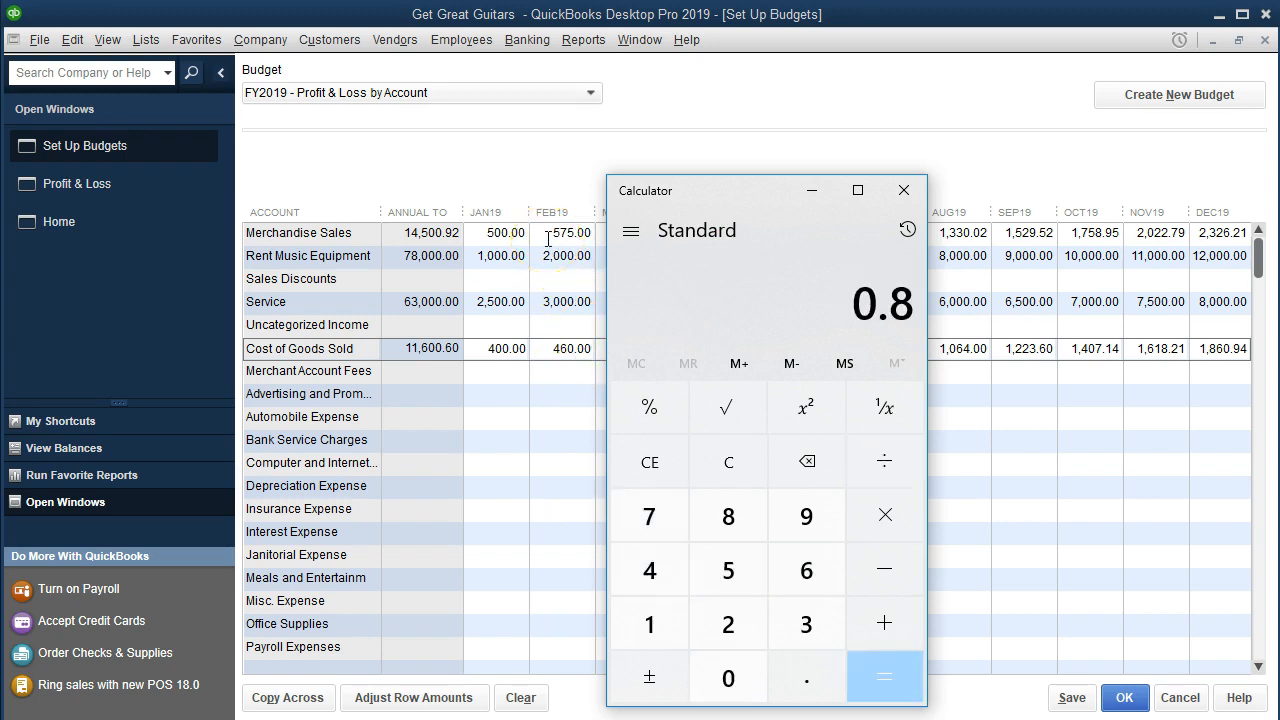
Check March's cost-to-sales ratio by dividing 529 by 661.25 in Calculator, and close Calculator
{"action": "left_click", "coordinate": [708, 188]}
{"action": "left_click_drag", "start_coordinate": [708, 190], "coordinate": [778, 189]}
{"action": "left_click", "coordinate": [805, 462]}
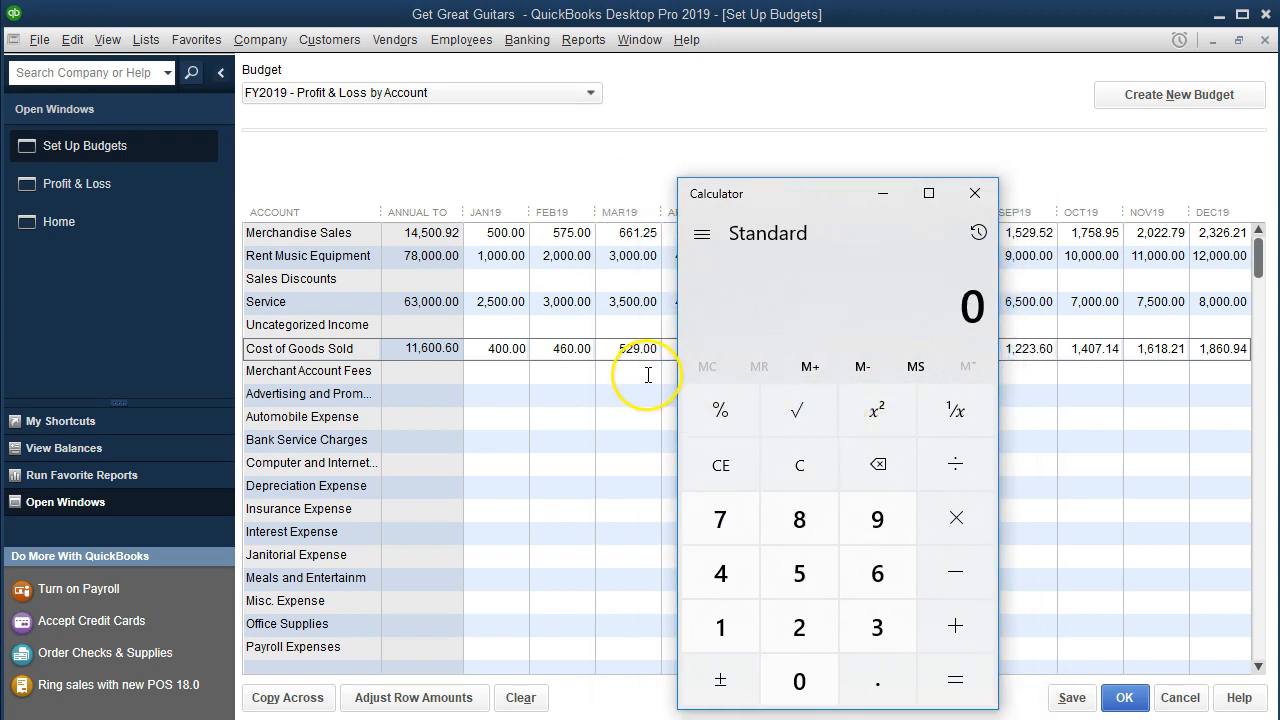
{"action": "type", "text": "529"}
{"action": "key", "text": "slash"}
{"action": "type", "text": "6613"}
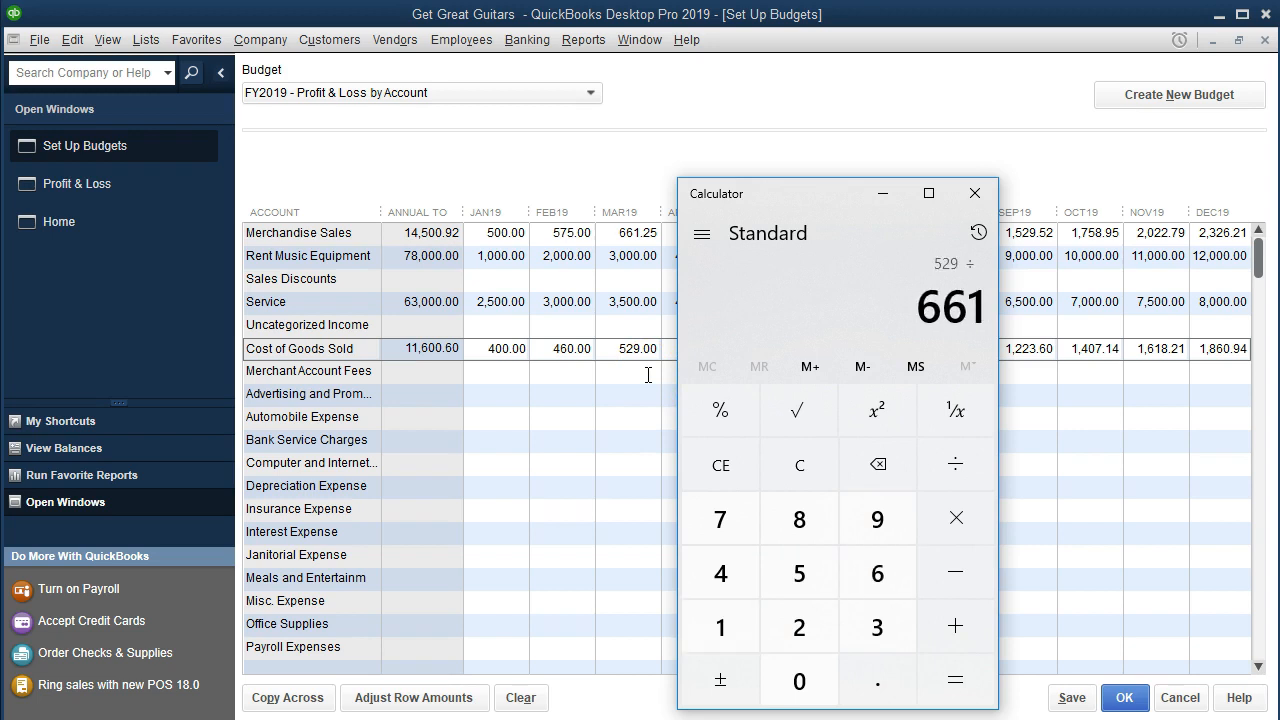
{"action": "key", "text": "BackSpace"}
{"action": "type", "text": ".25"}
{"action": "key", "text": "Return"}
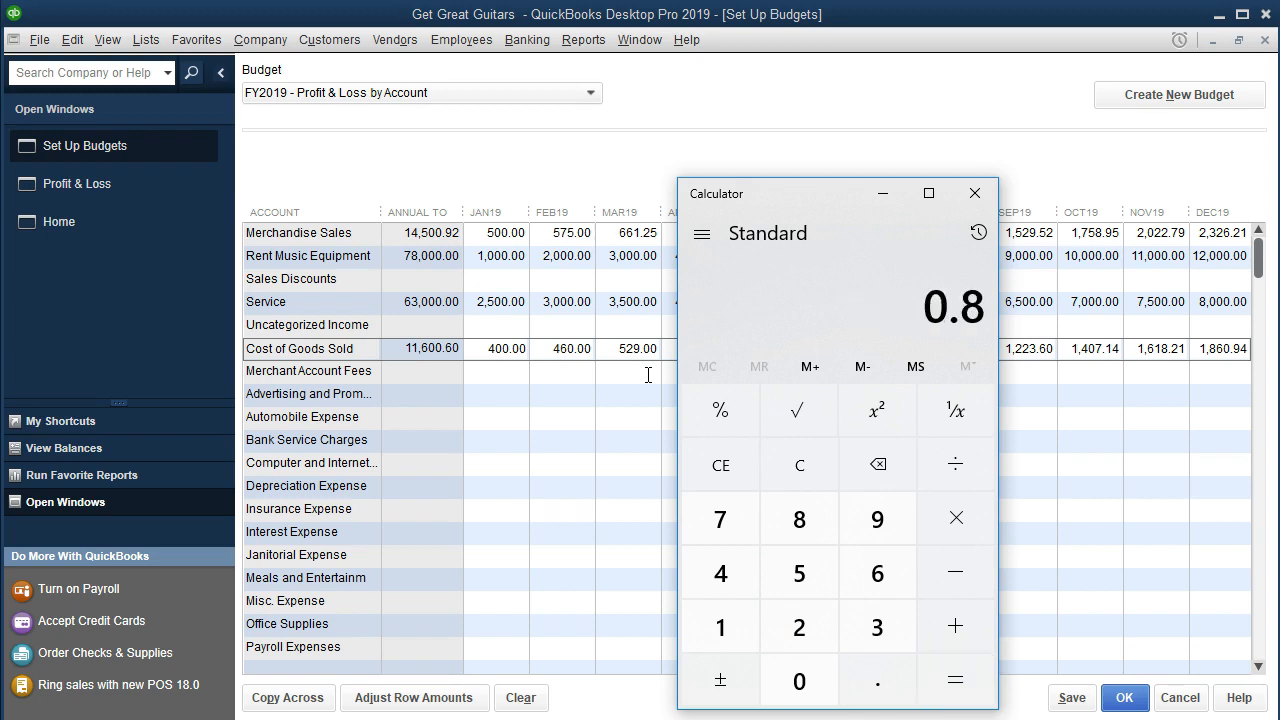
{"action": "left_click", "coordinate": [975, 193]}
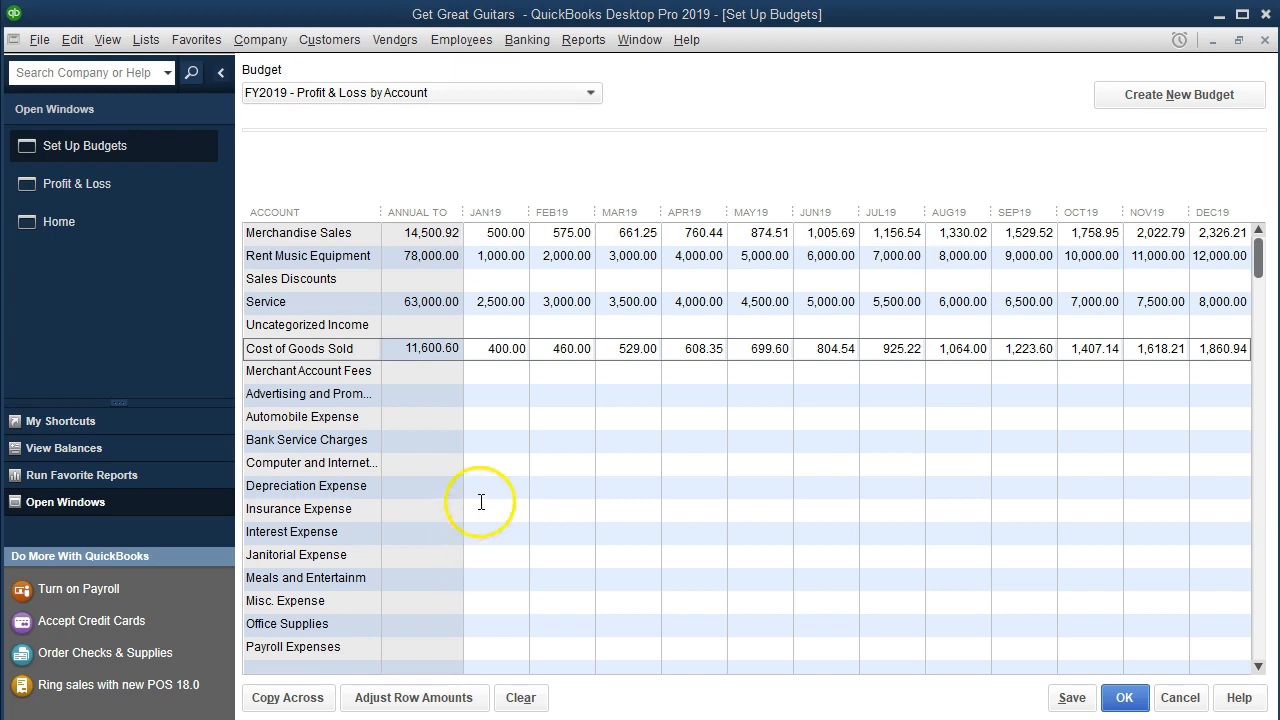
Budget 10 for Bank Service Charges in January 2019 and copy the amount across the remaining months
{"action": "left_click", "coordinate": [503, 443]}
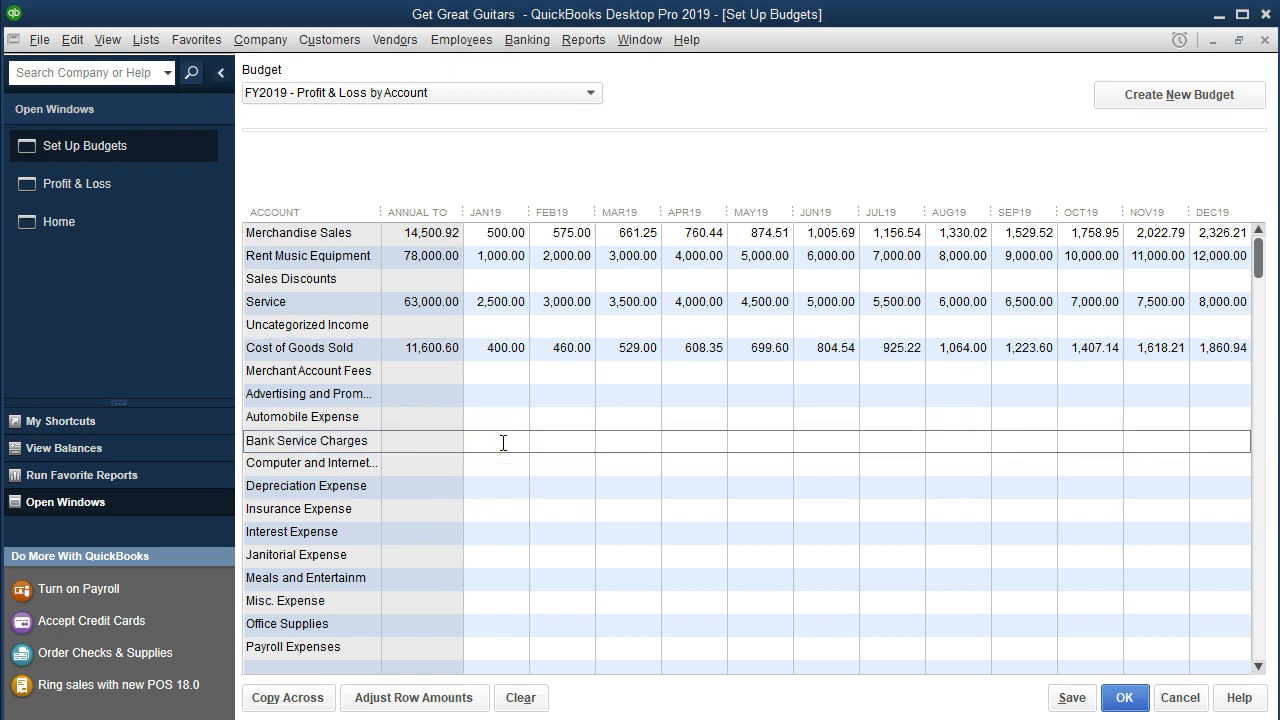
{"action": "type", "text": "10"}
{"action": "left_click", "coordinate": [320, 698]}
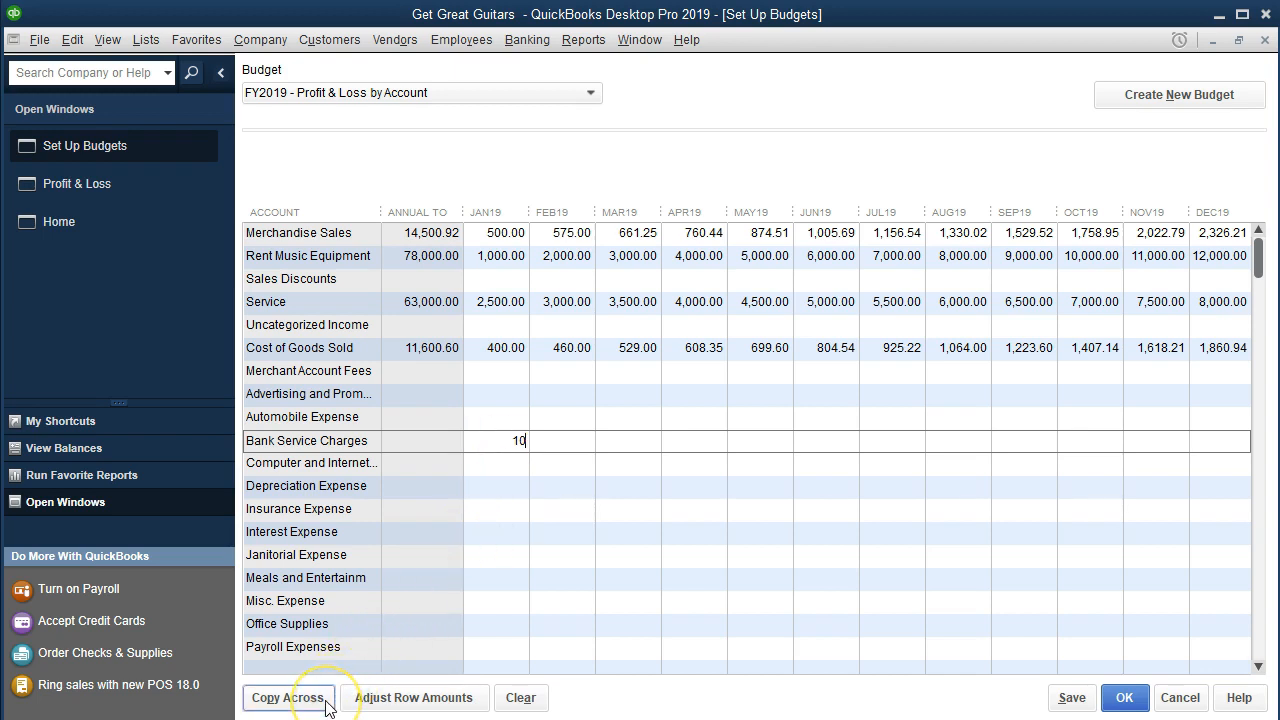
{"action": "left_click", "coordinate": [325, 698]}
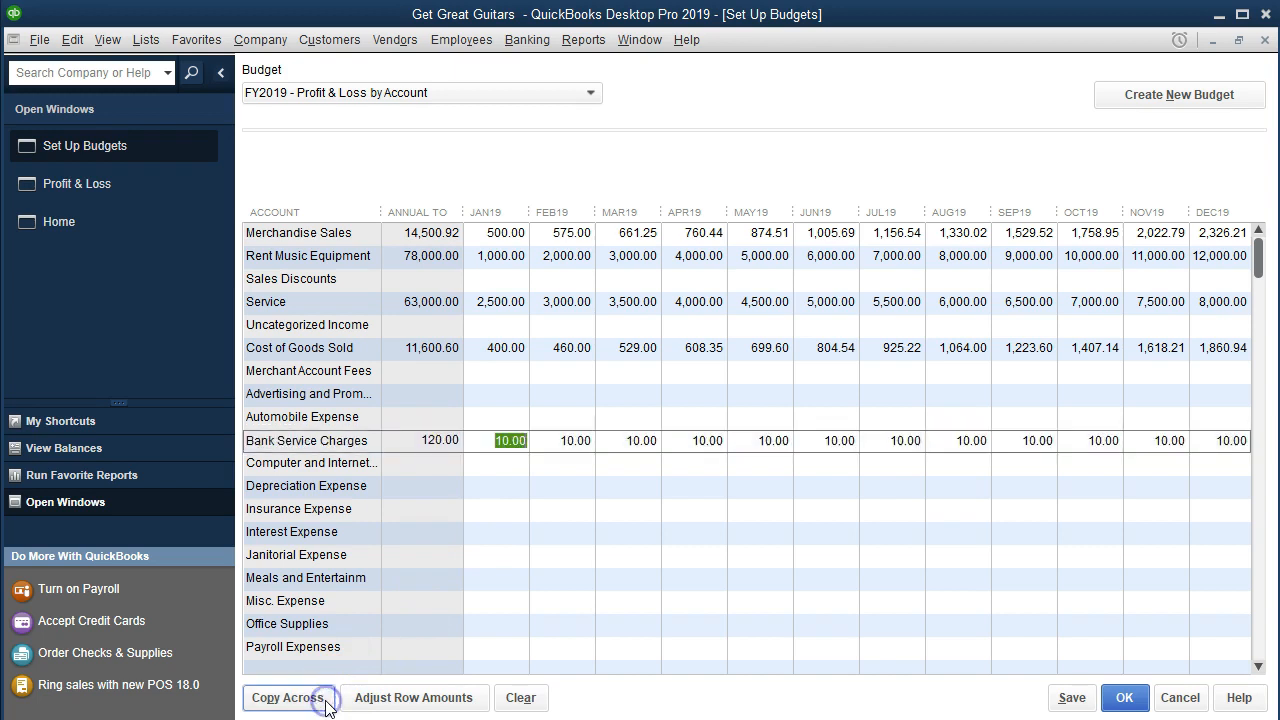
Budget 775 for Depreciation Expense and 1000 for Insurance Expense in January 2019, copying each amount across the remaining months
{"action": "left_click", "coordinate": [502, 494]}
{"action": "type", "text": "775"}
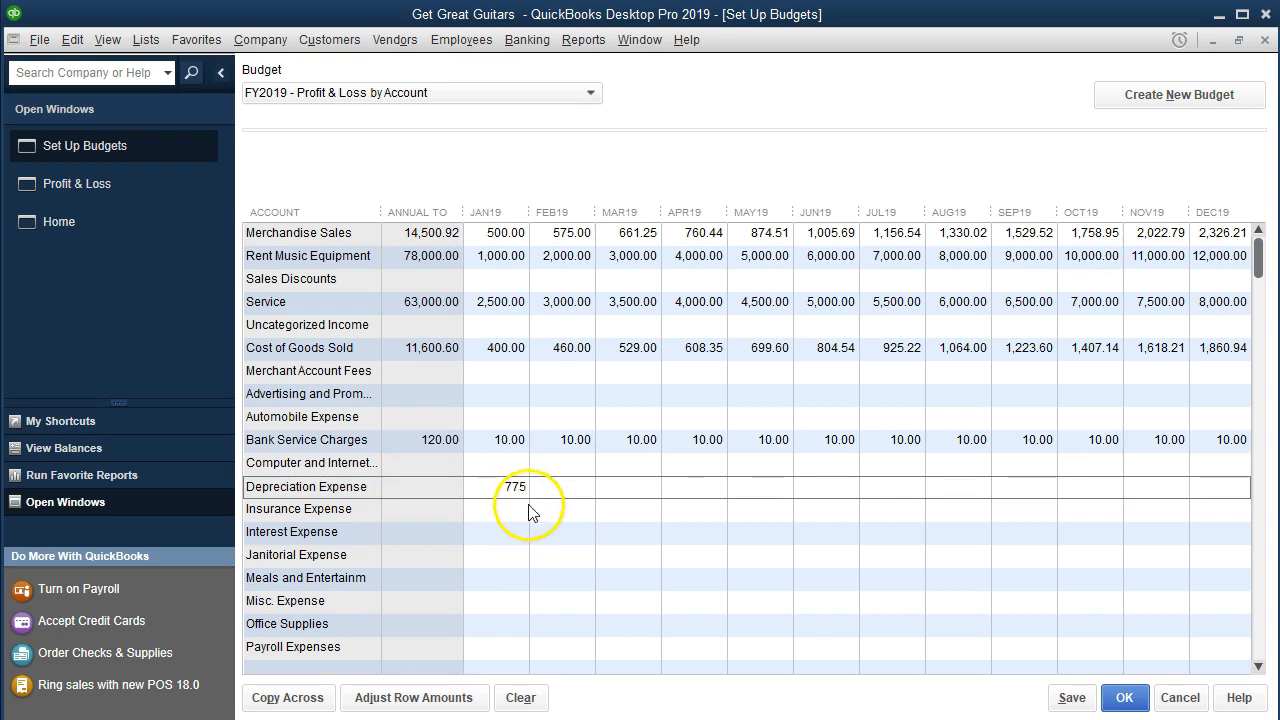
{"action": "left_click", "coordinate": [288, 698]}
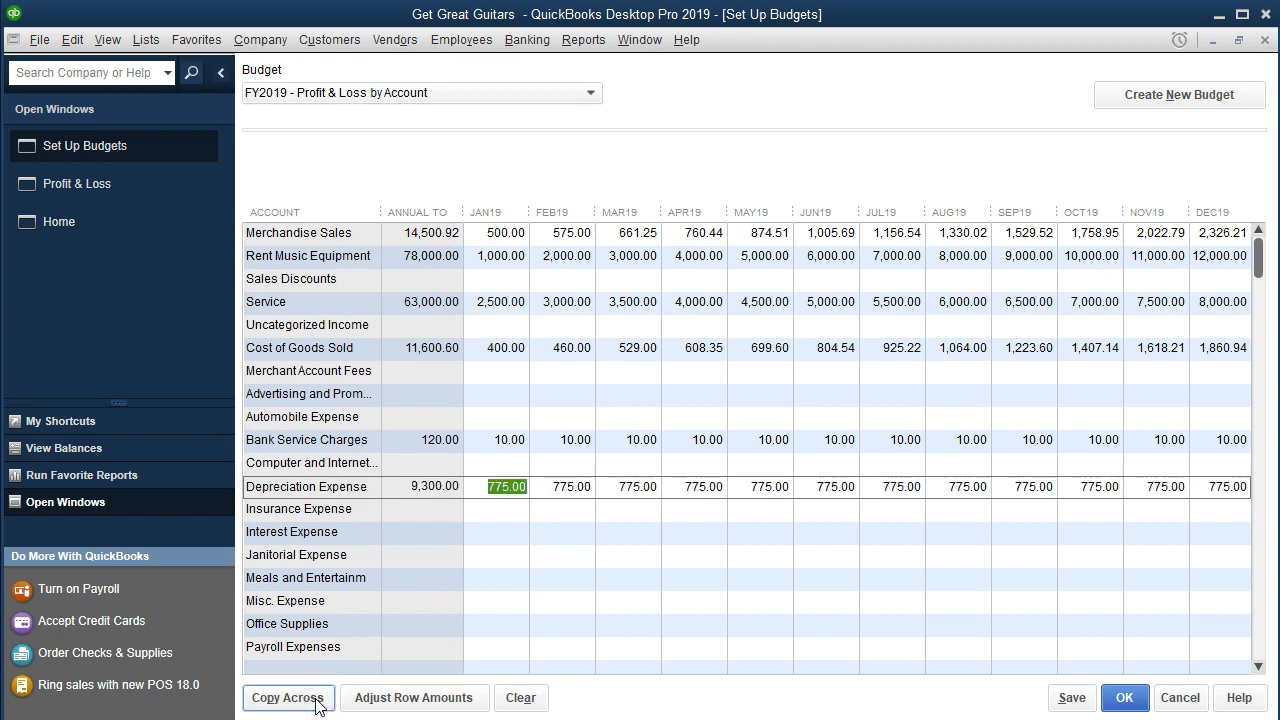
{"action": "left_click", "coordinate": [476, 510]}
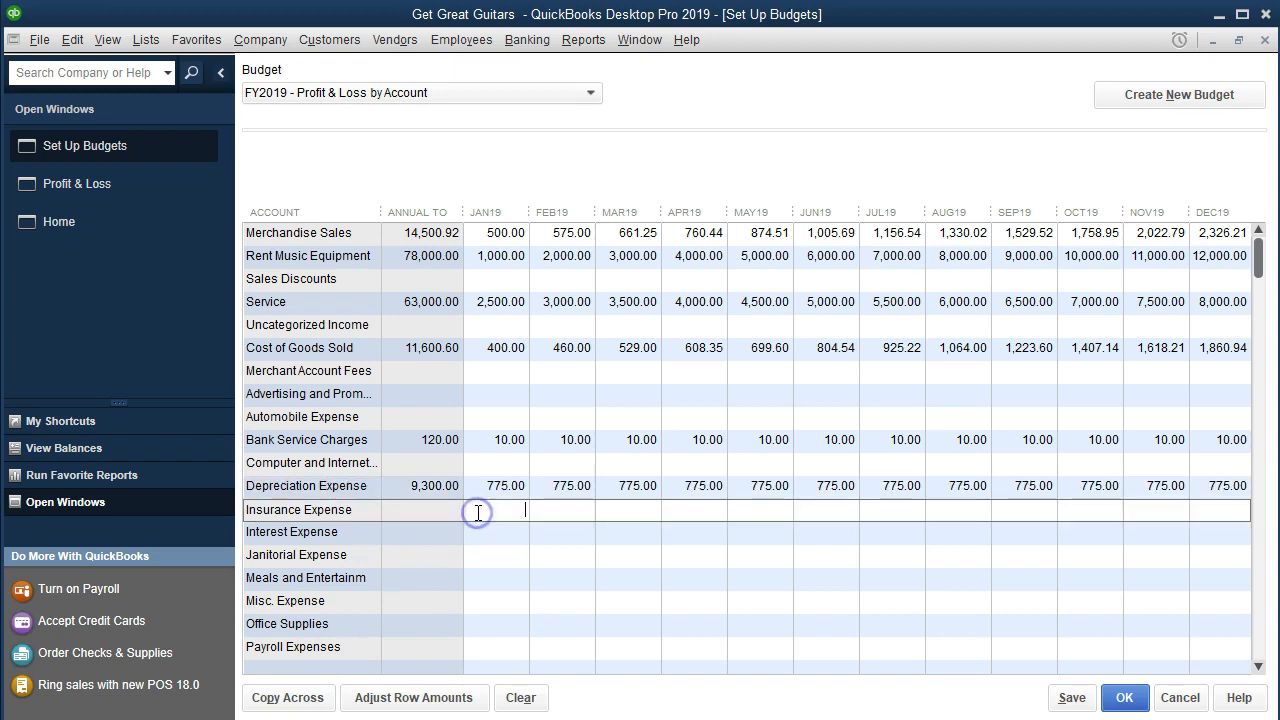
{"action": "type", "text": "1000"}
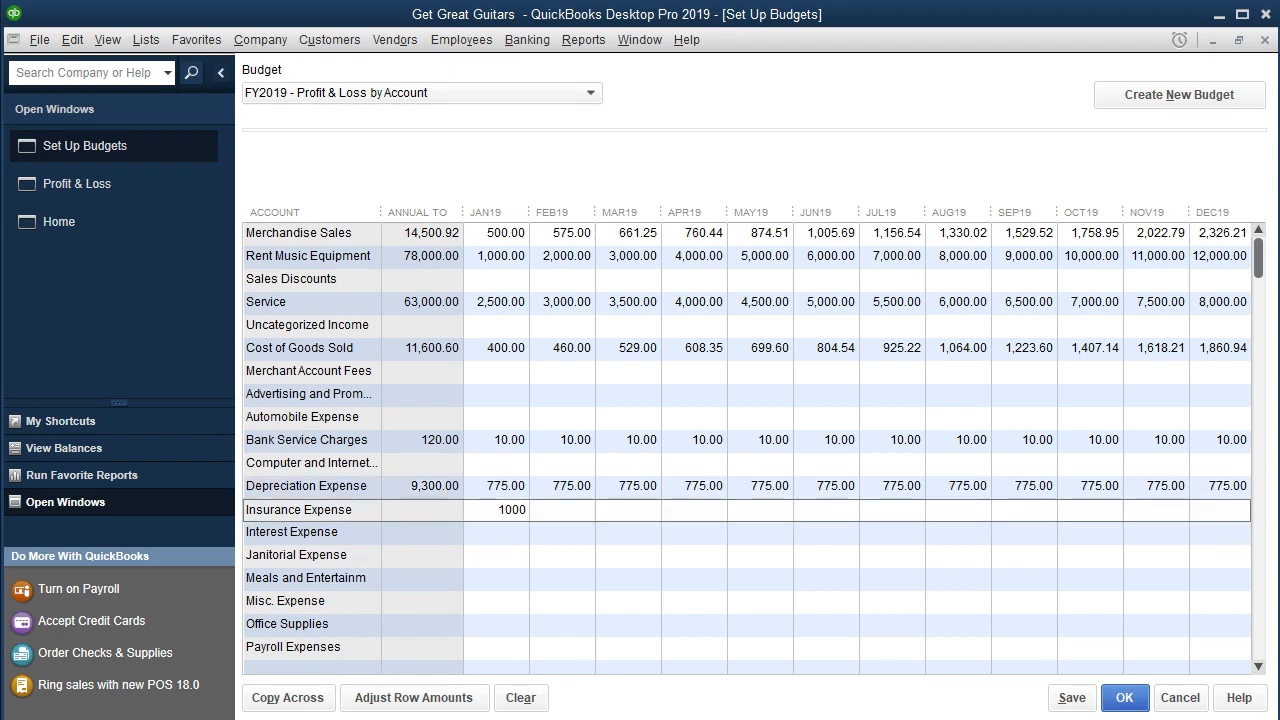
{"action": "left_click", "coordinate": [321, 703]}
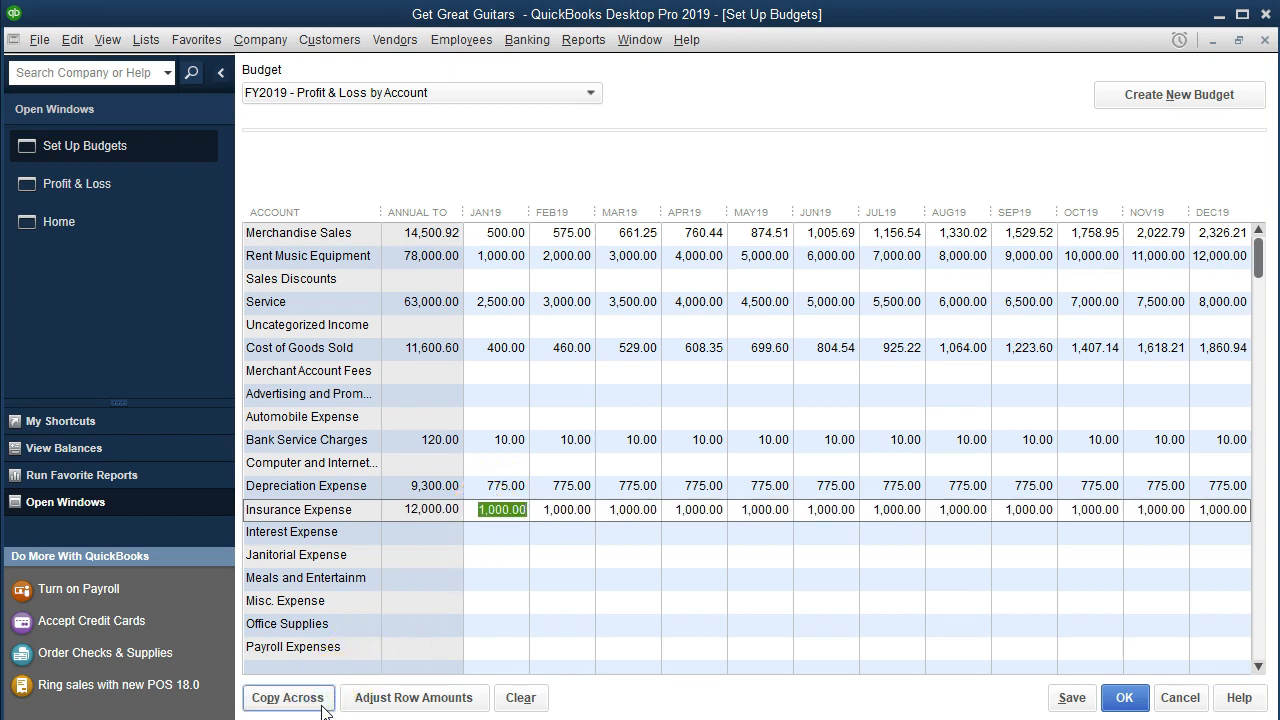
Budget 300 for Interest Expense and 150 for Computer and Internet Expenses in January 2019, copying each amount across the remaining months
{"action": "left_click", "coordinate": [481, 533]}
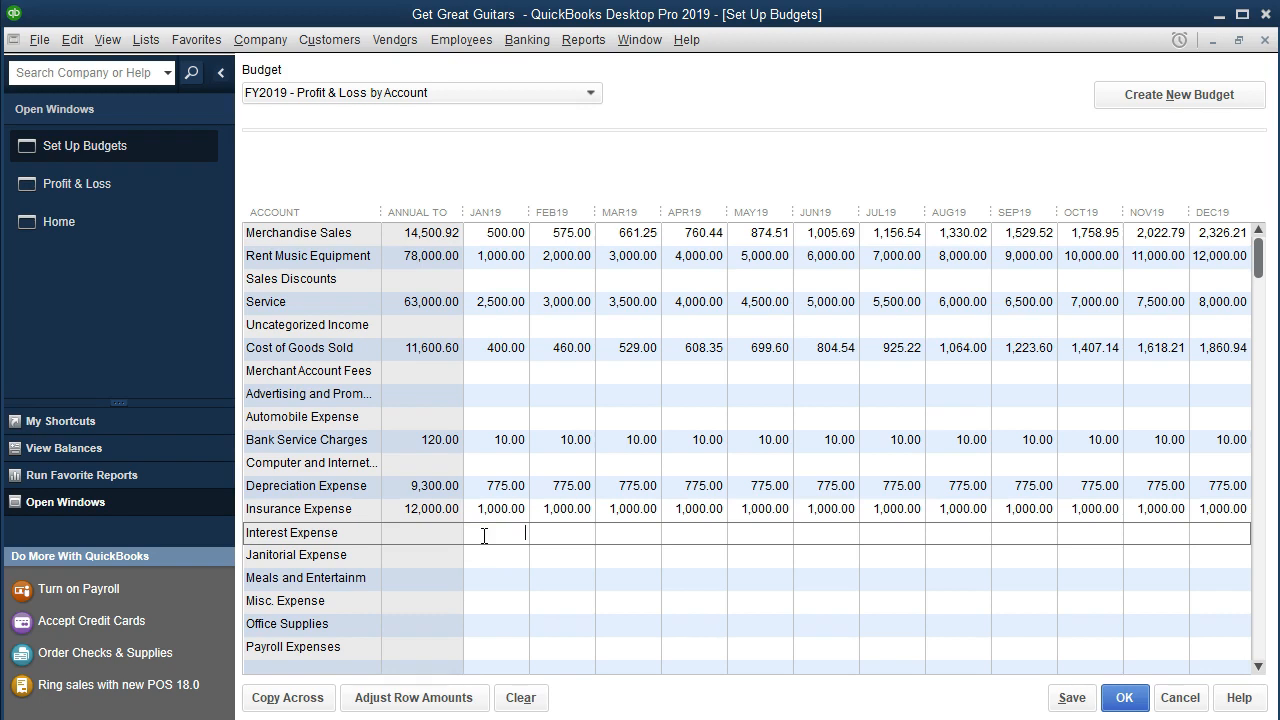
{"action": "type", "text": "300"}
{"action": "left_click", "coordinate": [325, 697]}
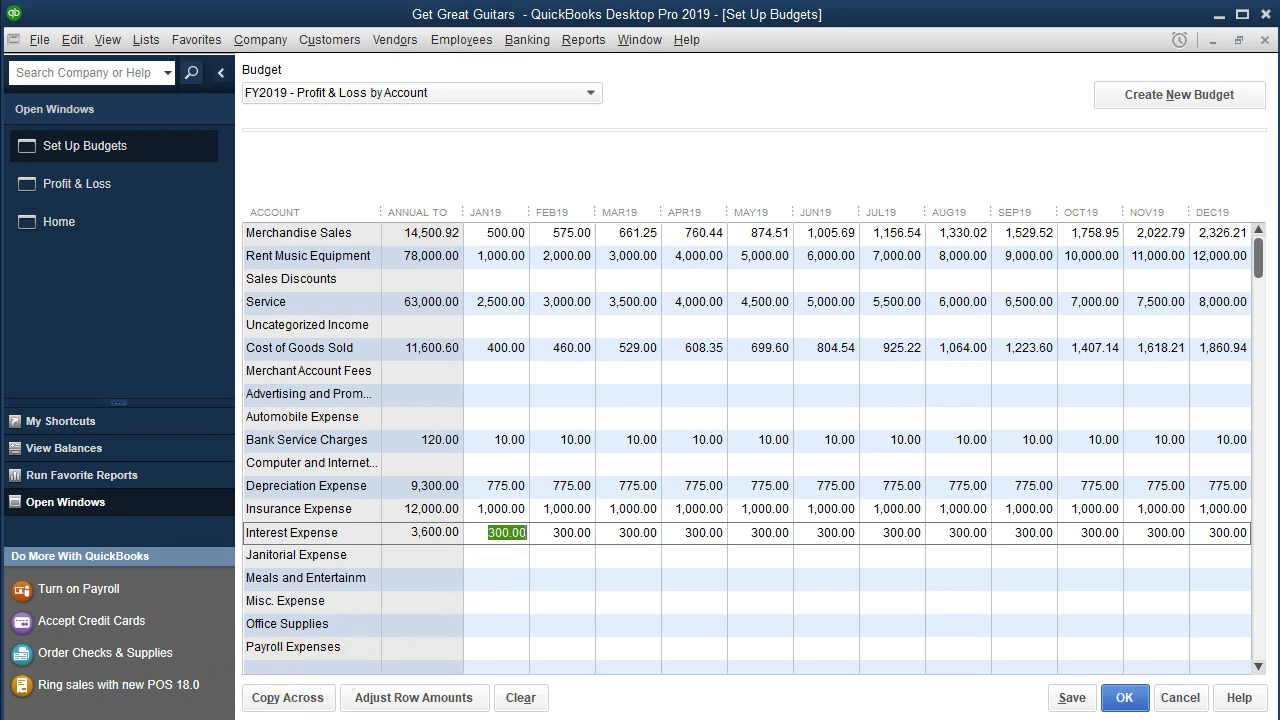
{"action": "left_click", "coordinate": [512, 464]}
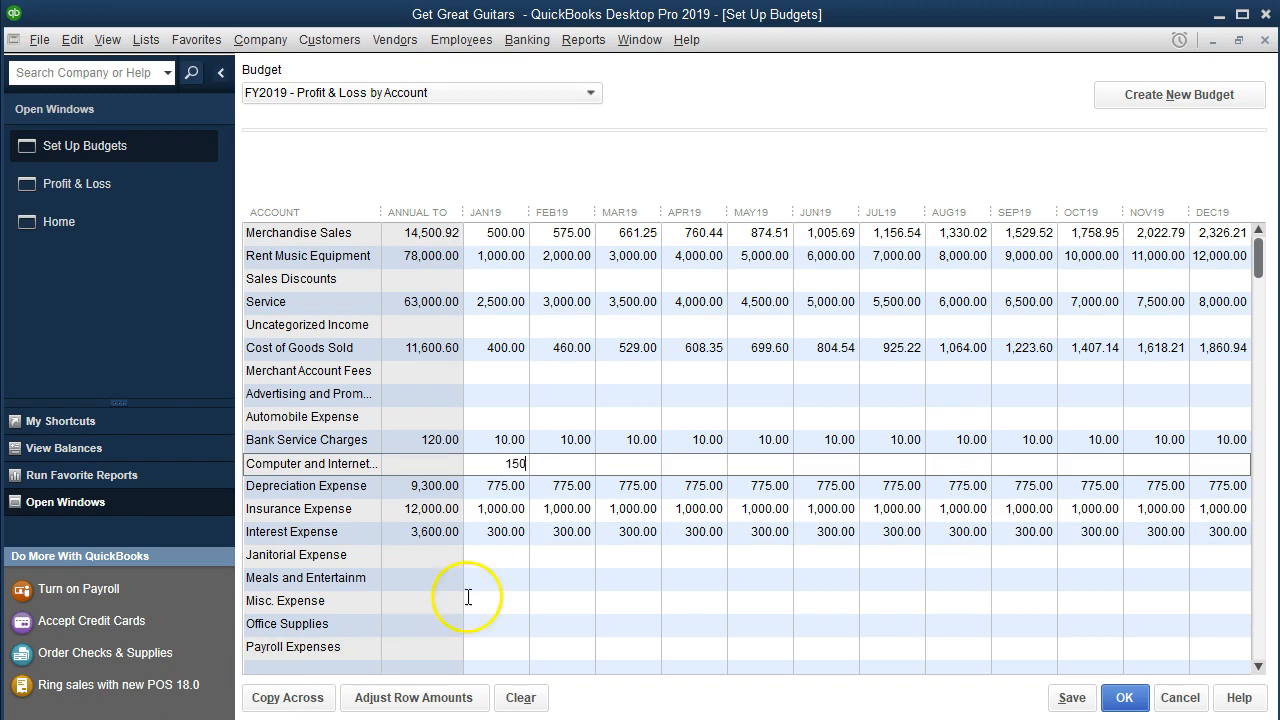
{"action": "left_click", "coordinate": [320, 704]}
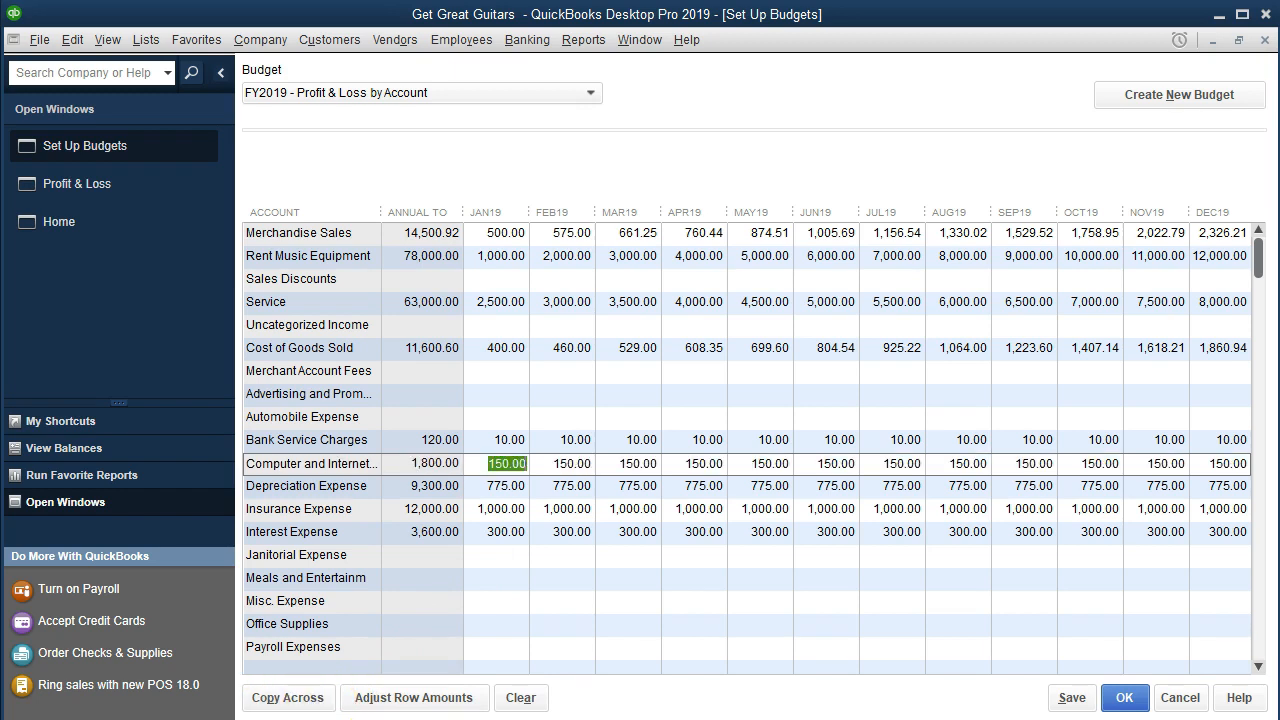
Budget 6000 for Payroll Expenses and 360 for Telephone Expense in January 2019, copying each amount across the remaining months
{"action": "scroll", "coordinate": [560, 577], "scroll_direction": "down", "scroll_amount": 2}
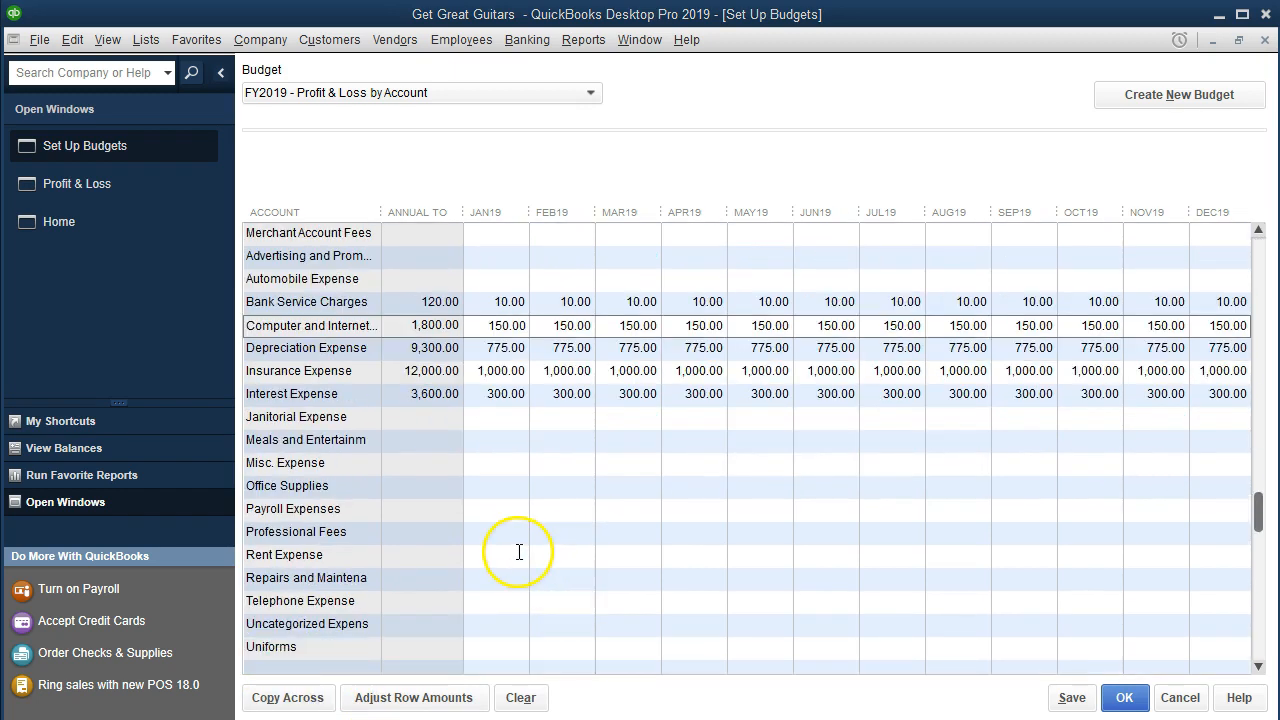
{"action": "left_click", "coordinate": [476, 512]}
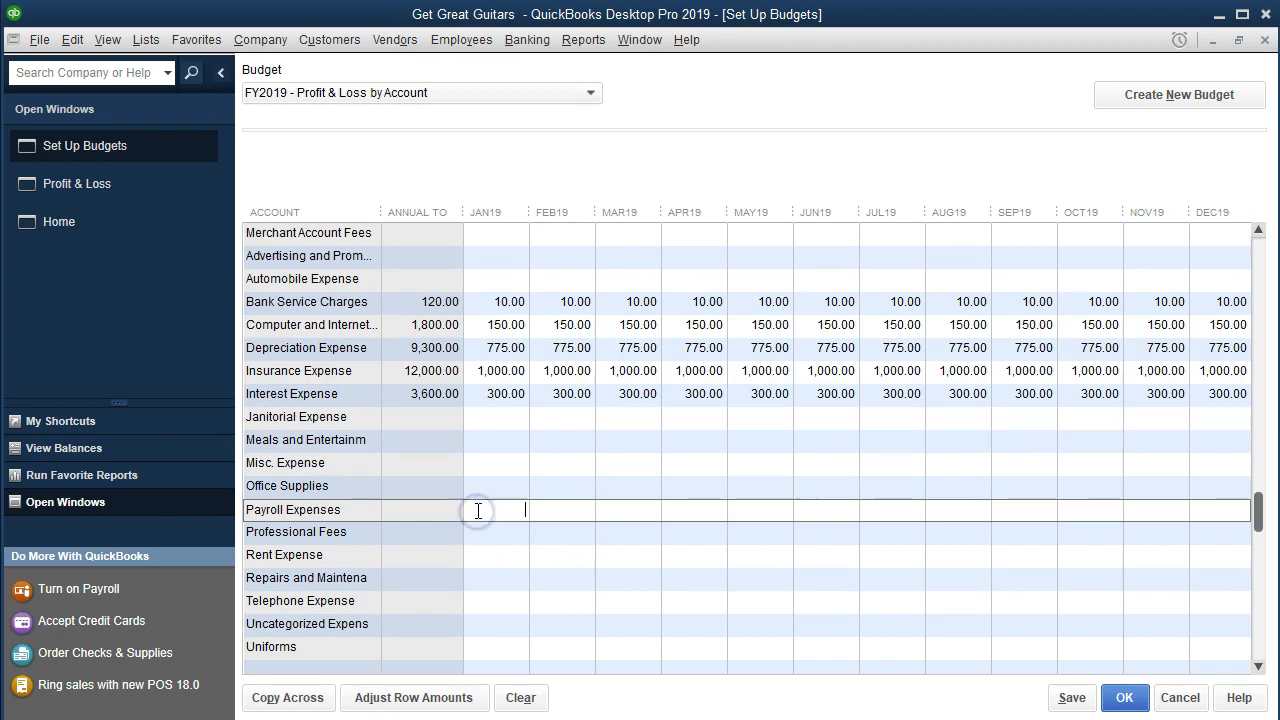
{"action": "type", "text": "6000"}
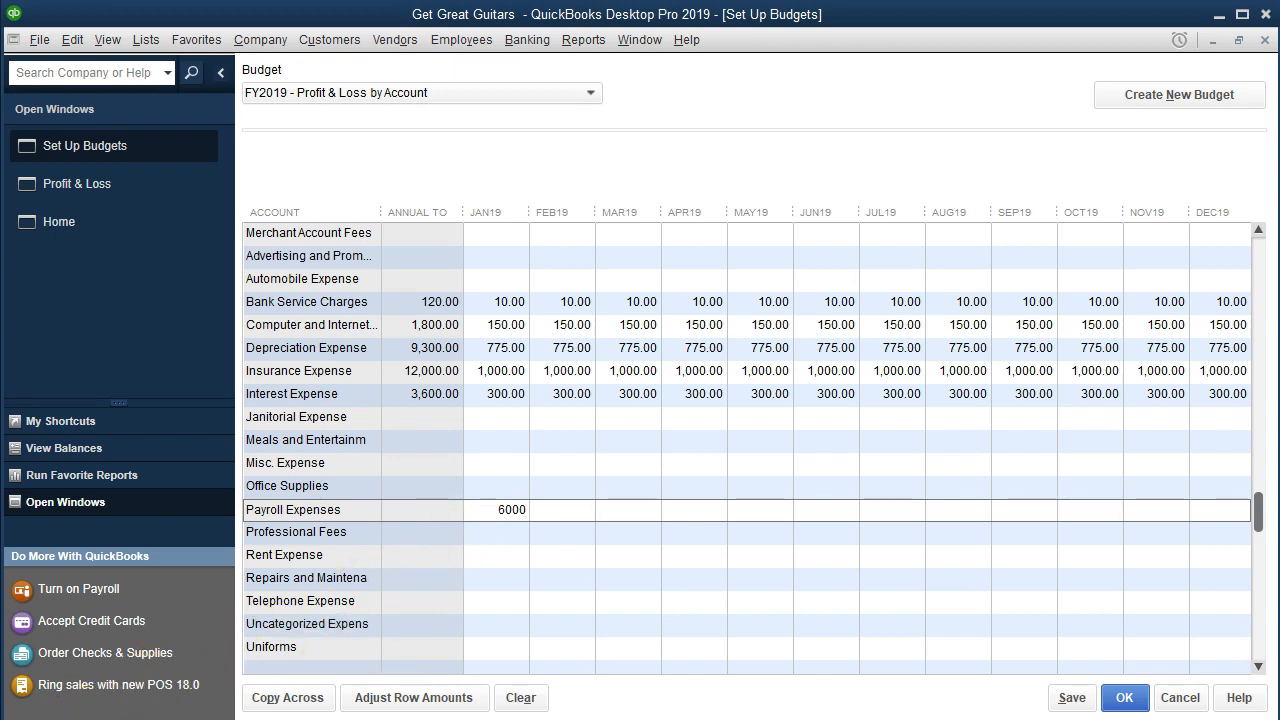
{"action": "left_click", "coordinate": [310, 699]}
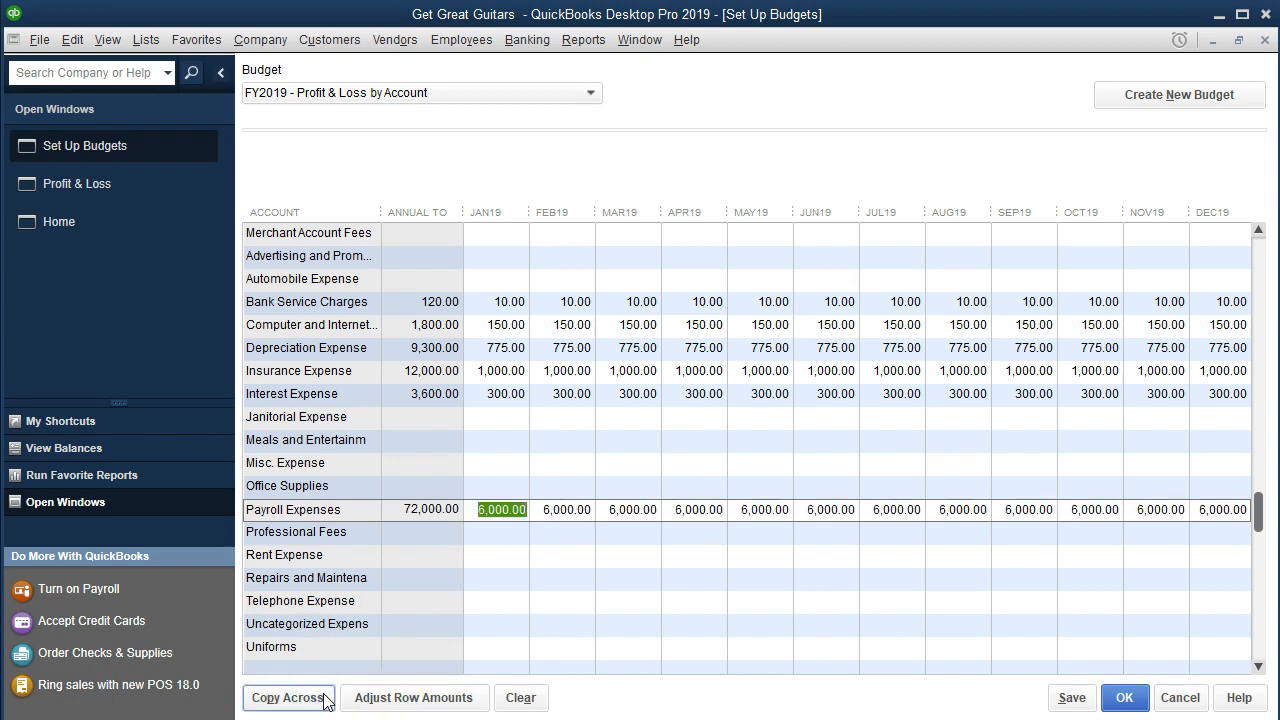
{"action": "left_click", "coordinate": [500, 600]}
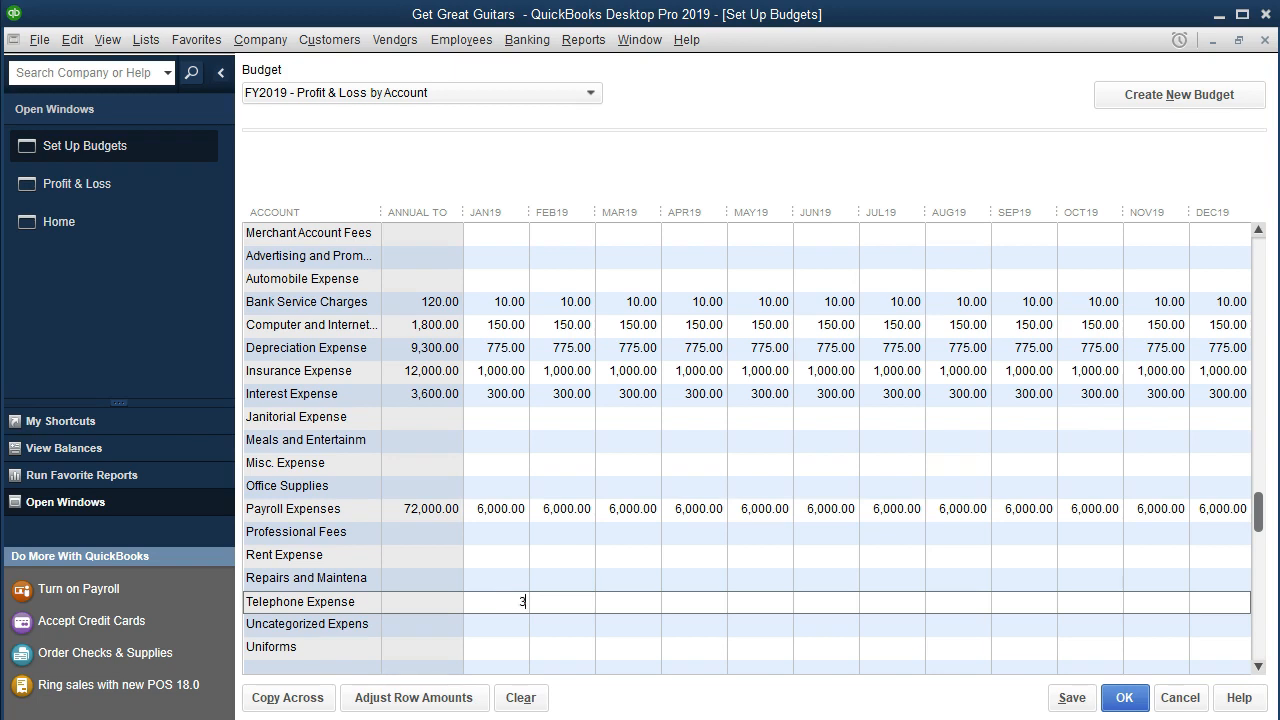
{"action": "left_click", "coordinate": [307, 699]}
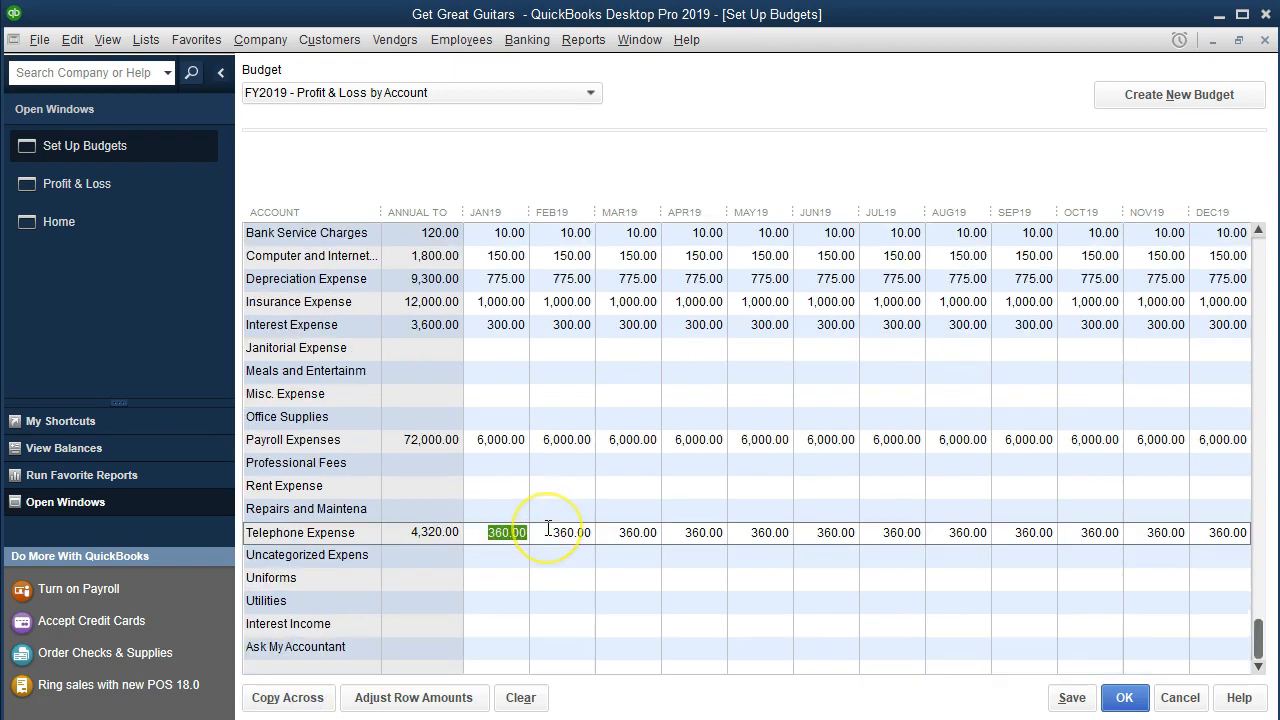
Budget 650 for Utilities in January 2019 and copy the amount across the remaining months
{"action": "left_click", "coordinate": [503, 602]}
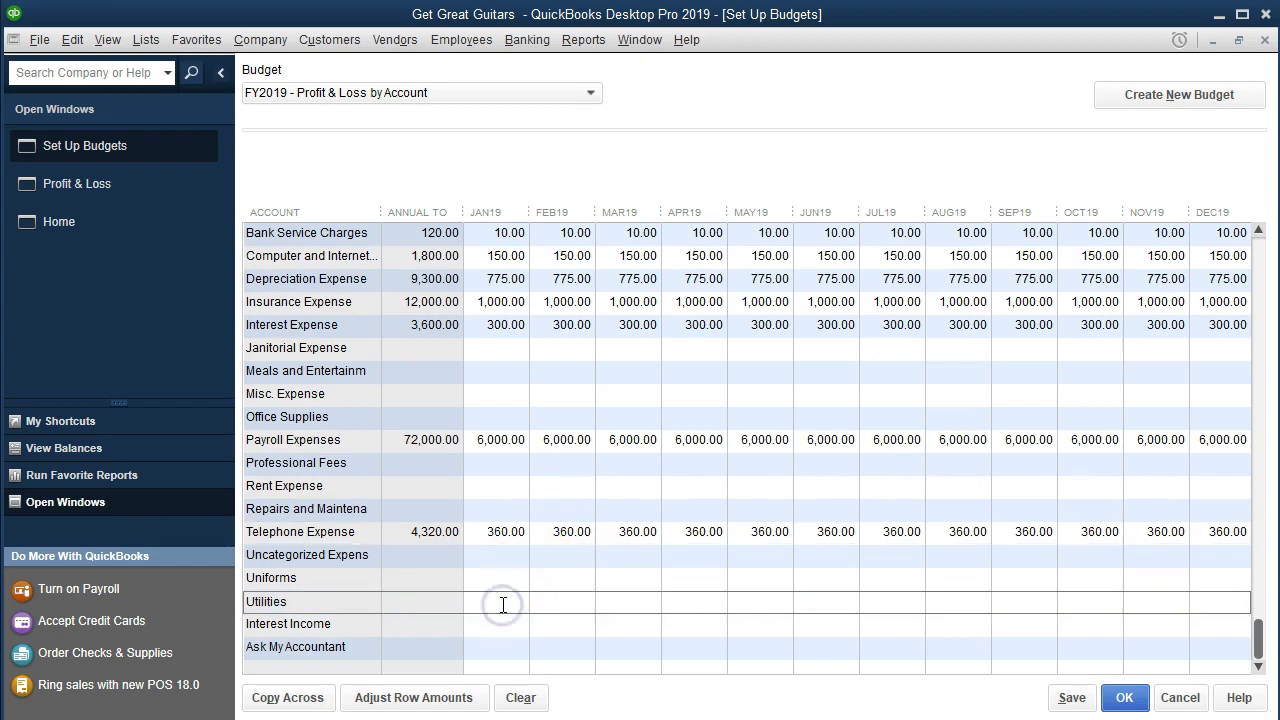
{"action": "type", "text": "650"}
{"action": "left_click", "coordinate": [300, 698]}
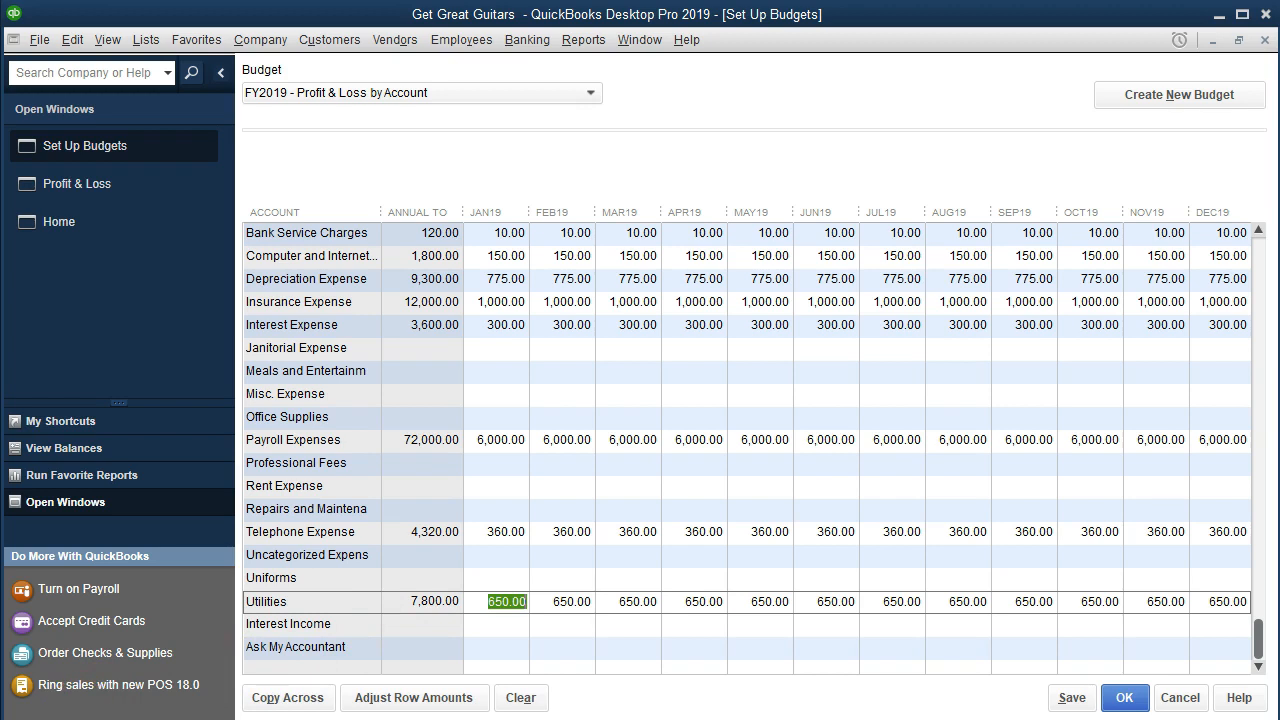
Save the FY2019 Profit & Loss by Account budget and close the budget setup window
{"action": "left_click", "coordinate": [424, 602]}
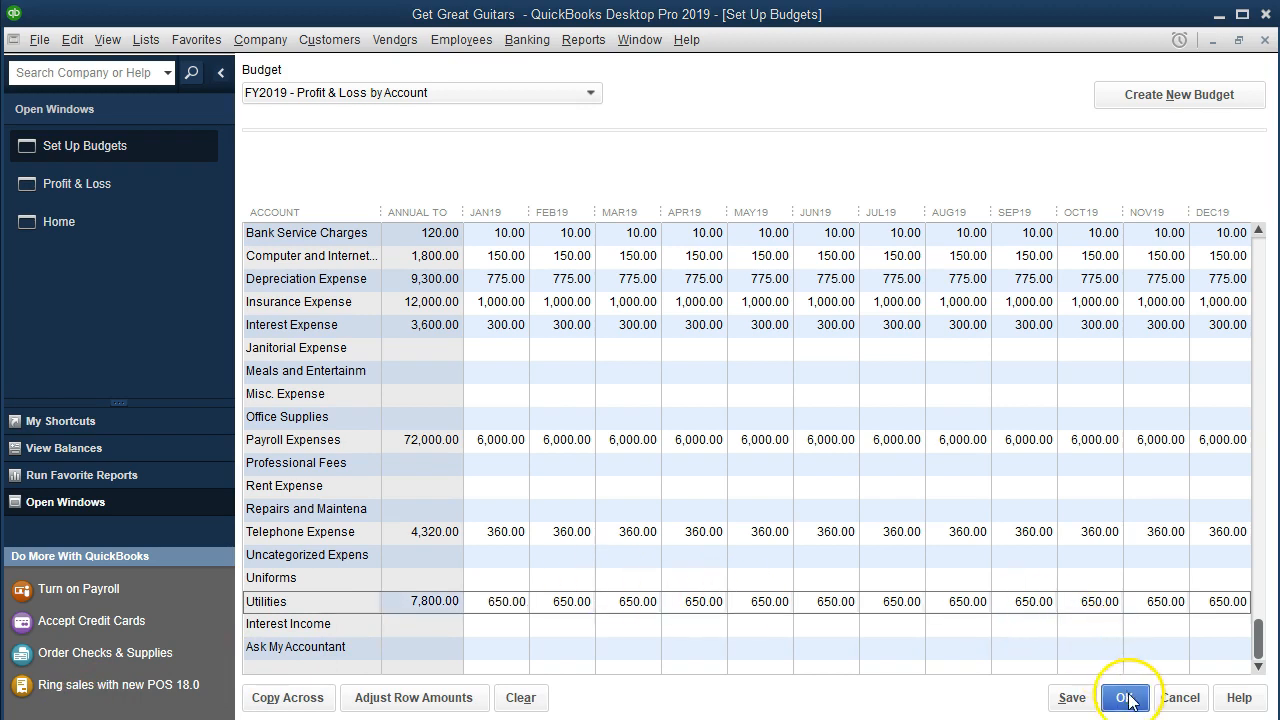
{"action": "left_click", "coordinate": [1073, 700]}
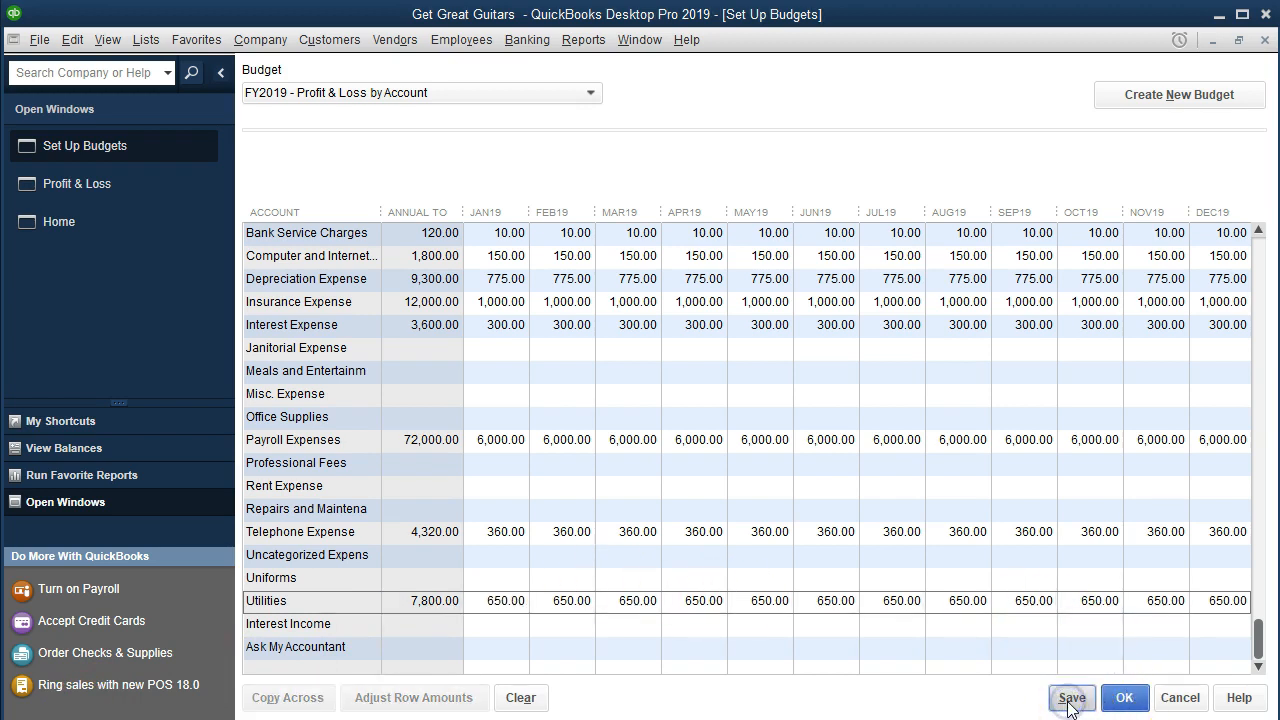
{"action": "left_click", "coordinate": [1124, 698]}
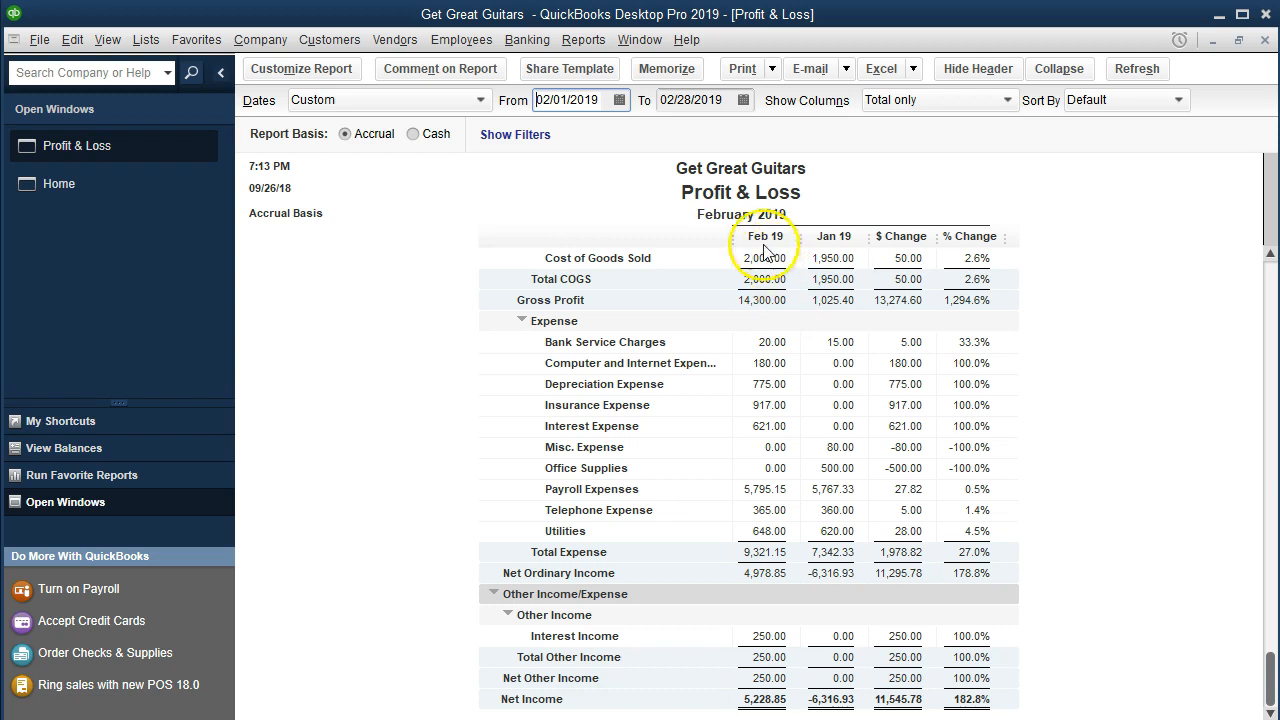
Generate a Budget Overview report from the FY2019 - Profit & Loss by Account budget with the Account by Month layout
{"action": "left_click", "coordinate": [585, 40]}
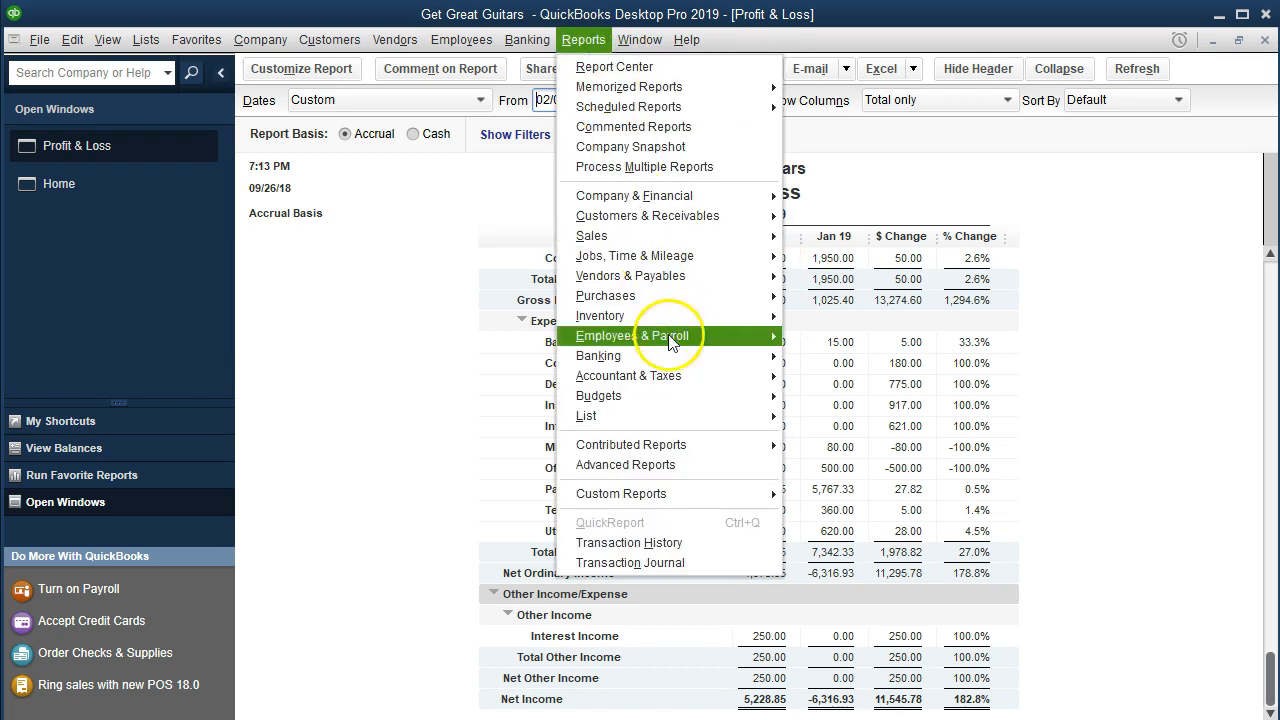
{"action": "mouse_move", "coordinate": [689, 400]}
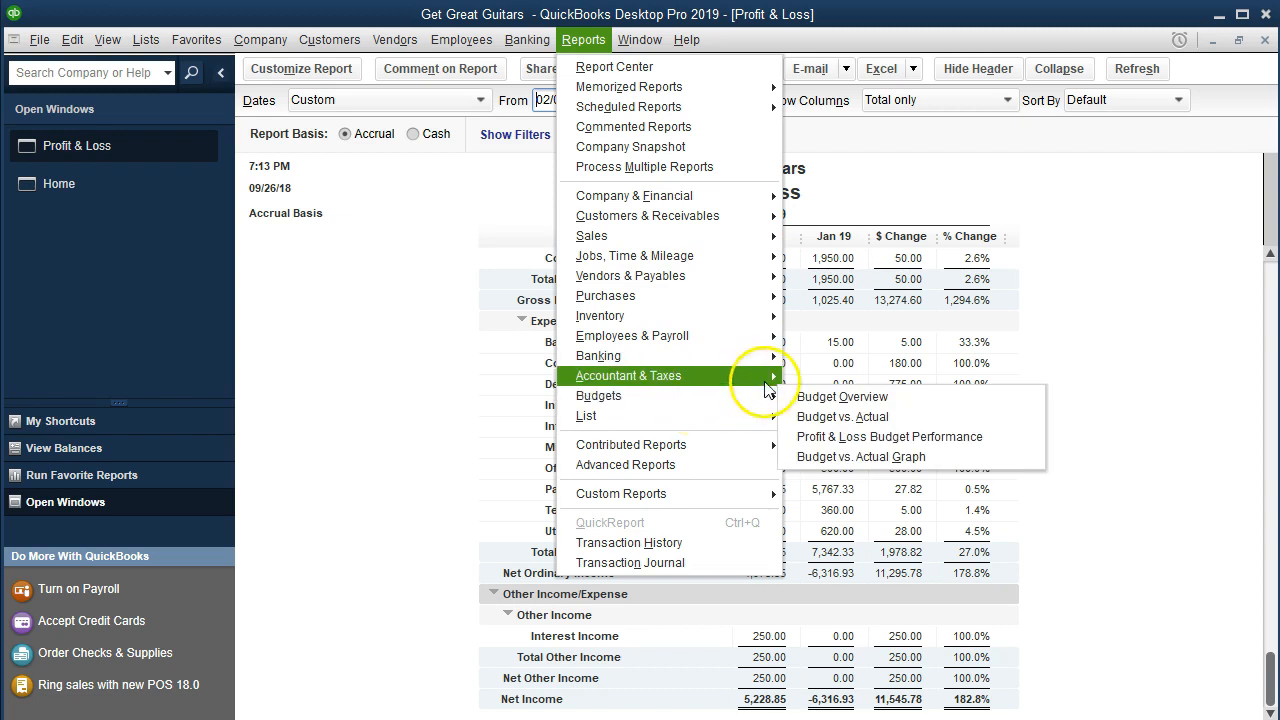
{"action": "left_click", "coordinate": [963, 406]}
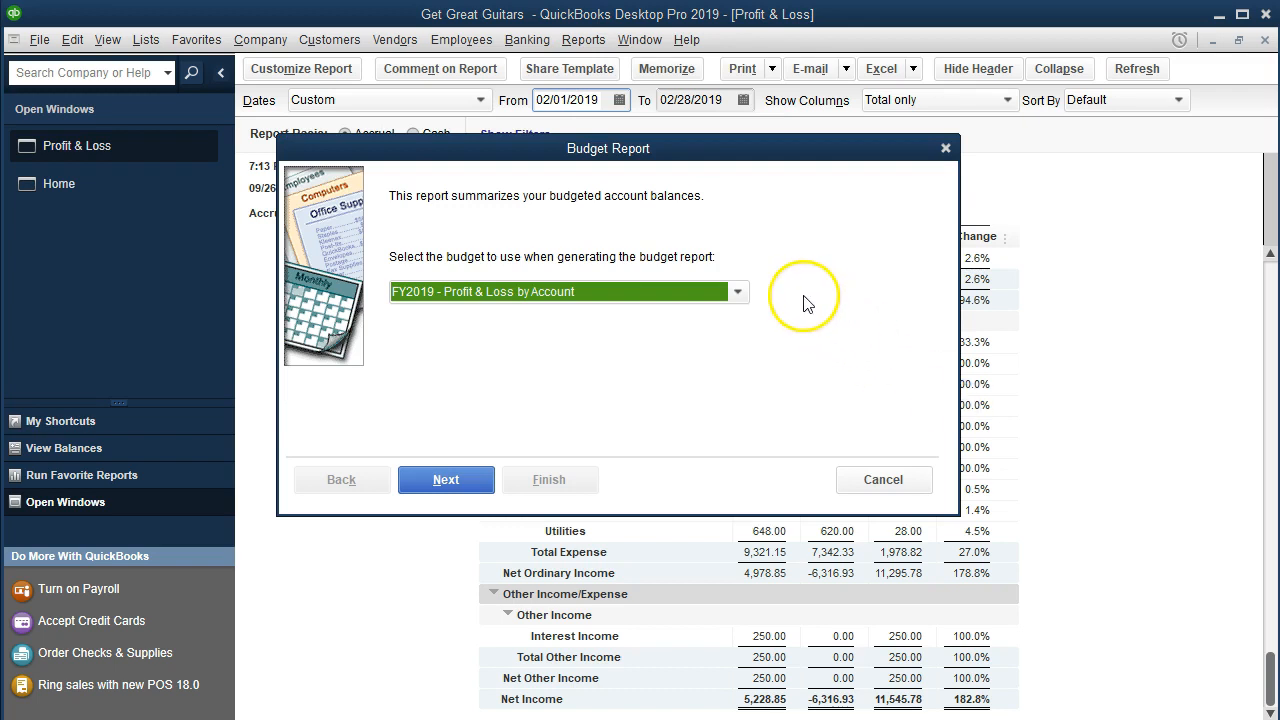
{"action": "left_click", "coordinate": [748, 300]}
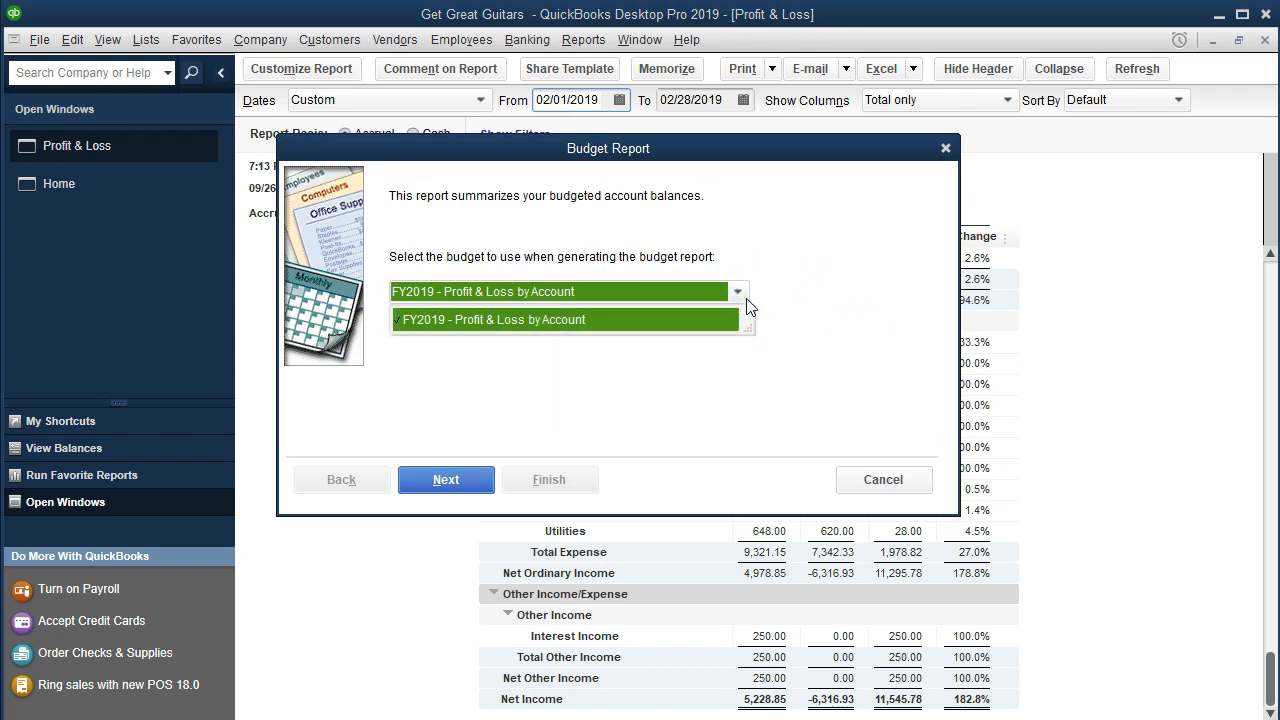
{"action": "left_click", "coordinate": [453, 481]}
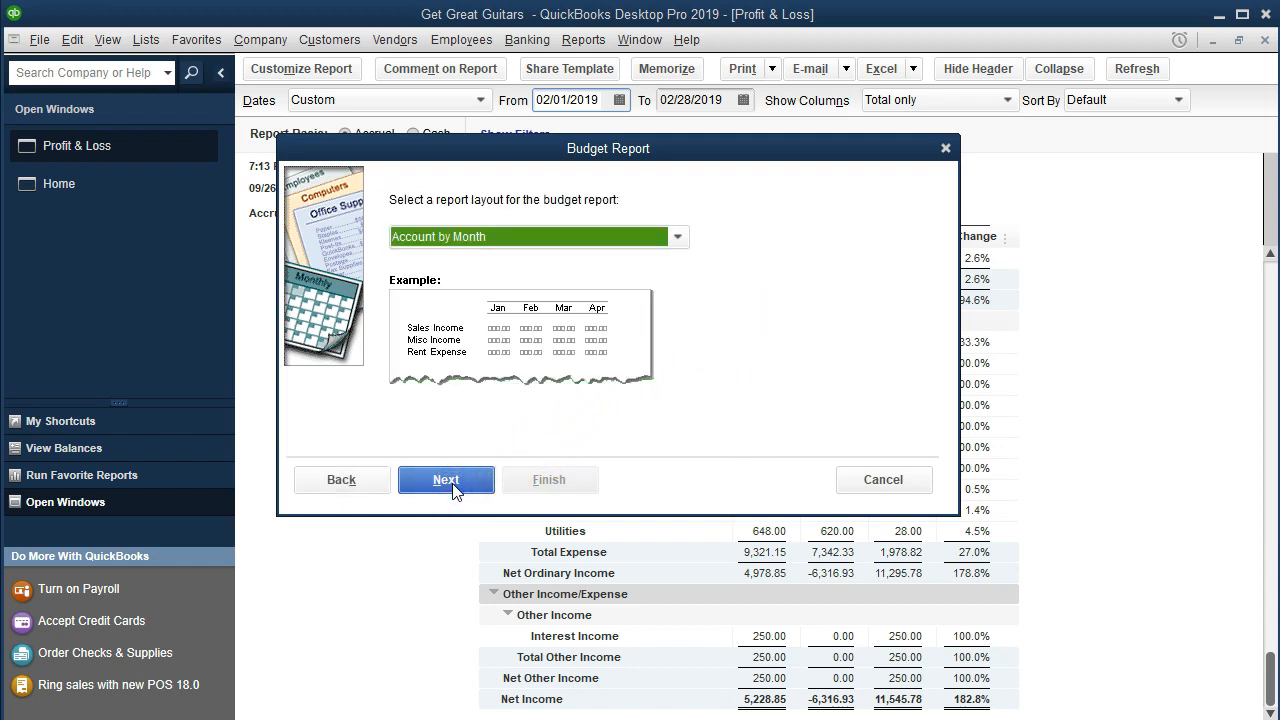
{"action": "left_click", "coordinate": [673, 237]}
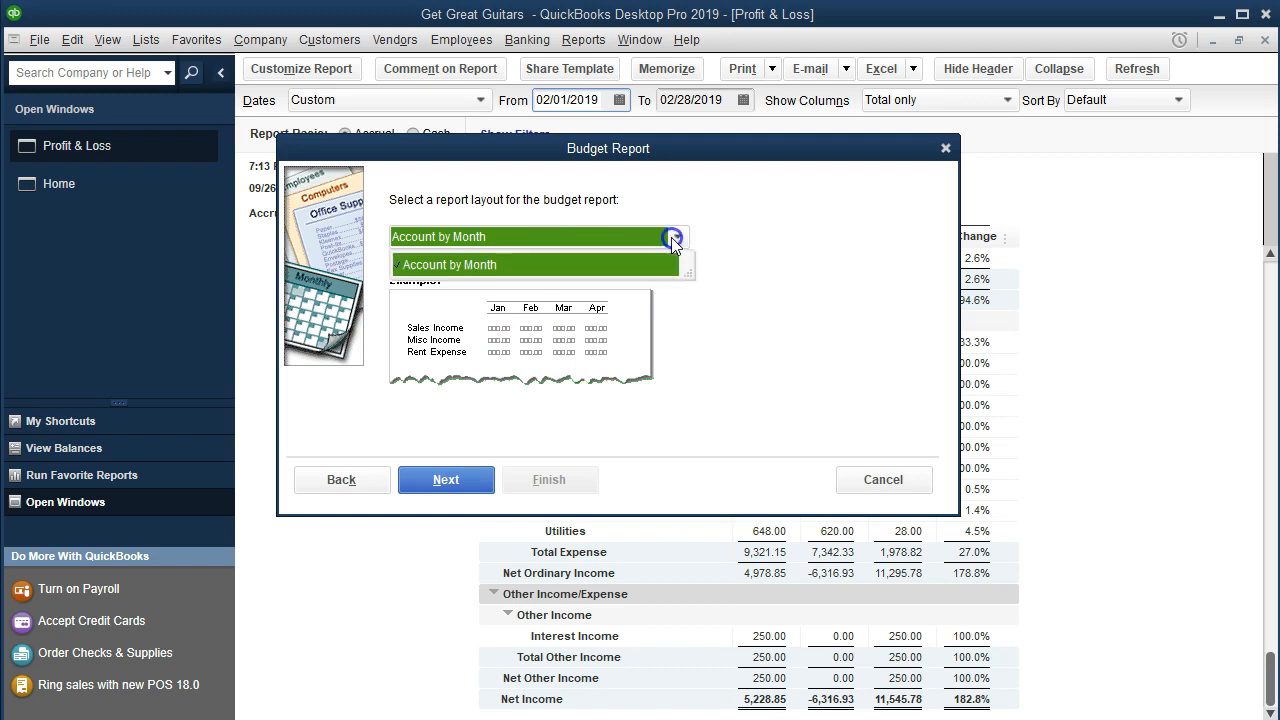
{"action": "left_click", "coordinate": [671, 237]}
{"action": "left_click", "coordinate": [467, 484]}
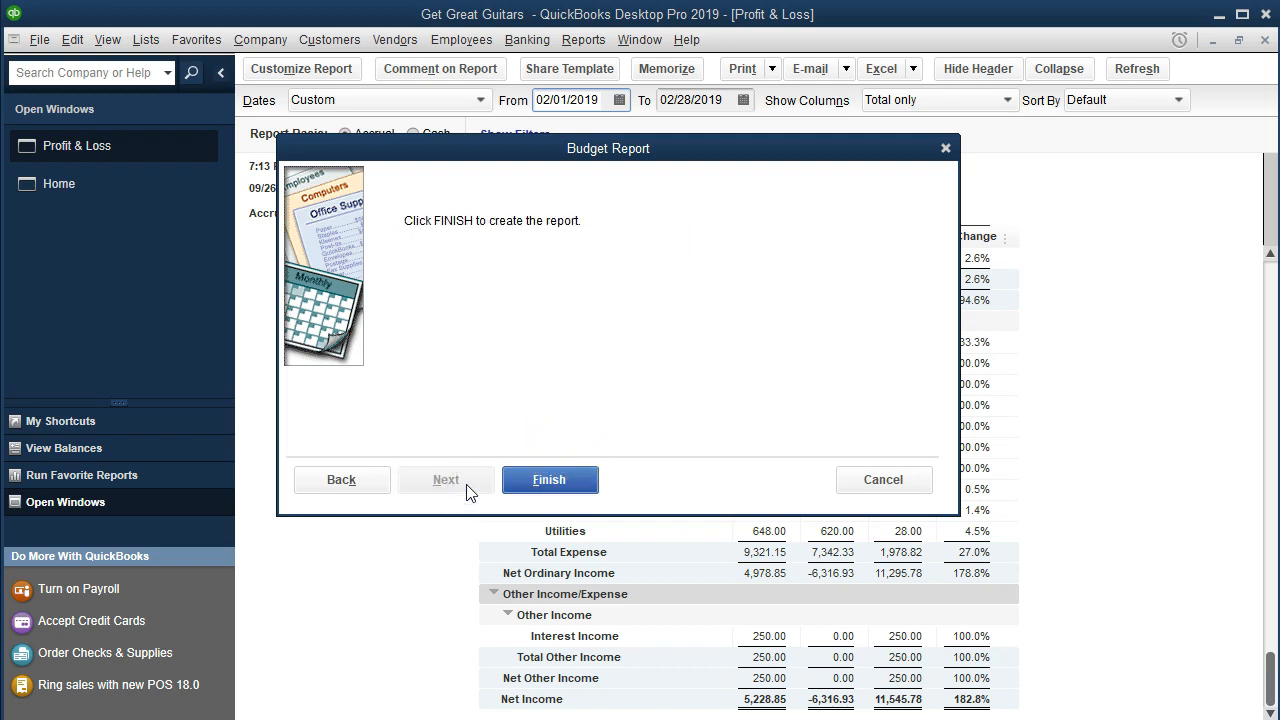
{"action": "left_click", "coordinate": [545, 481]}
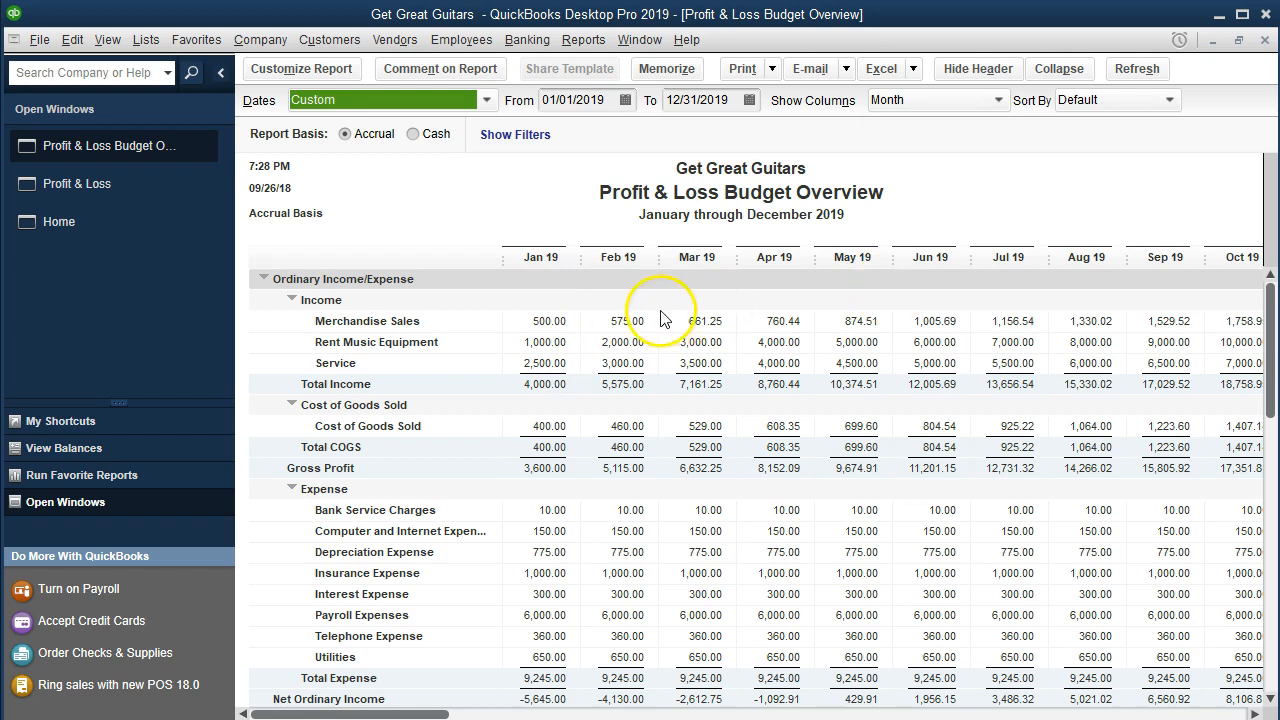
Examine the Profit & Loss Budget Overview across all months, including the yearly total column and the net income row
{"action": "left_click_drag", "start_coordinate": [450, 714], "coordinate": [1205, 655]}
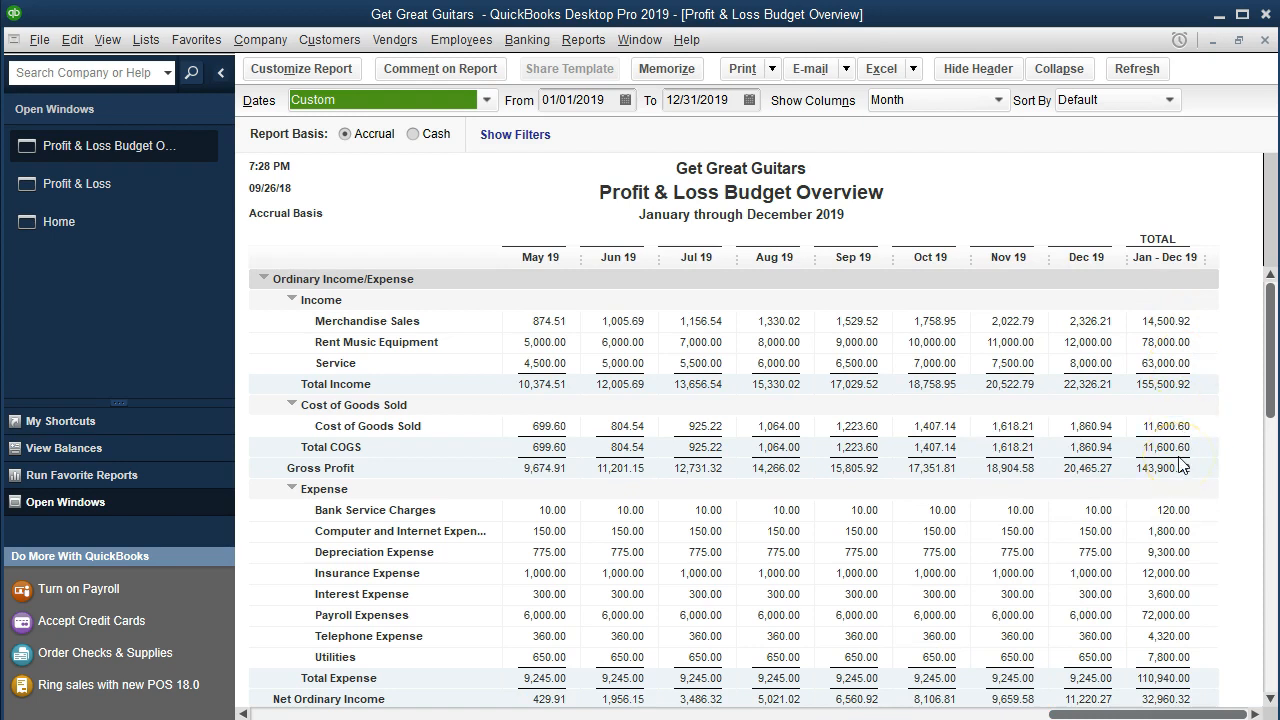
{"action": "scroll", "coordinate": [1180, 465], "scroll_direction": "down", "scroll_amount": 1}
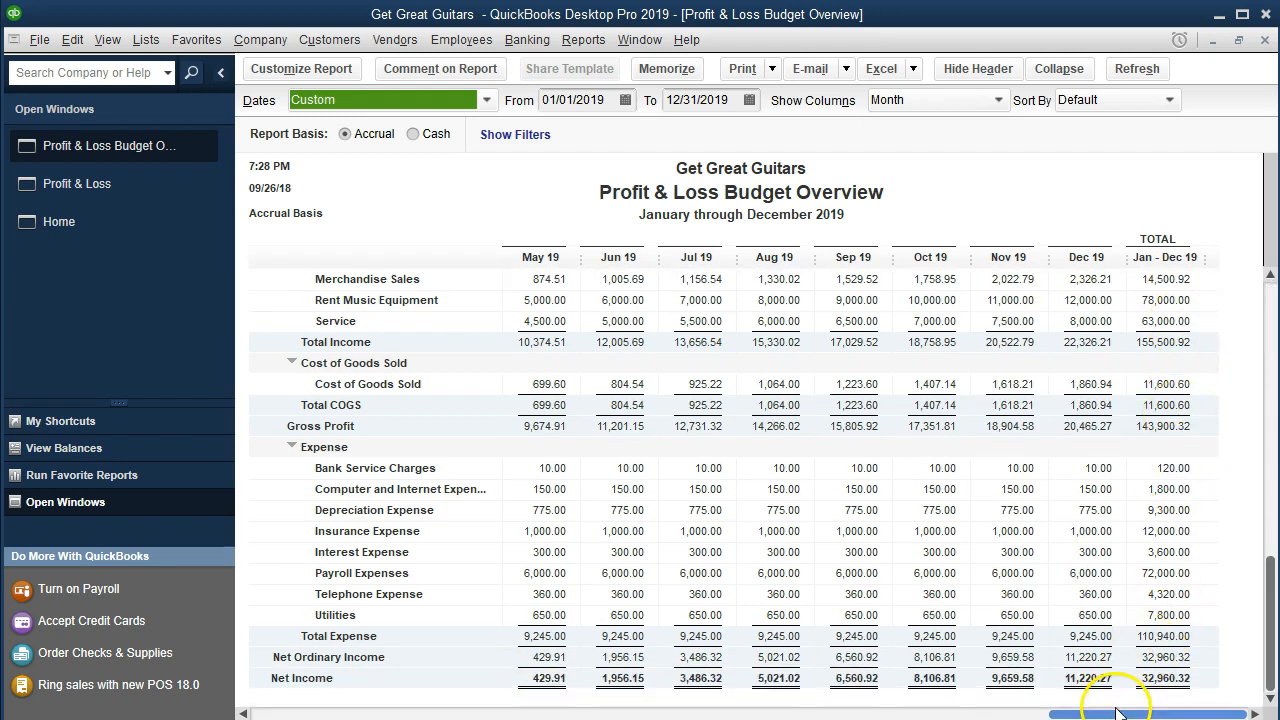
{"action": "left_click_drag", "start_coordinate": [1118, 712], "coordinate": [335, 713]}
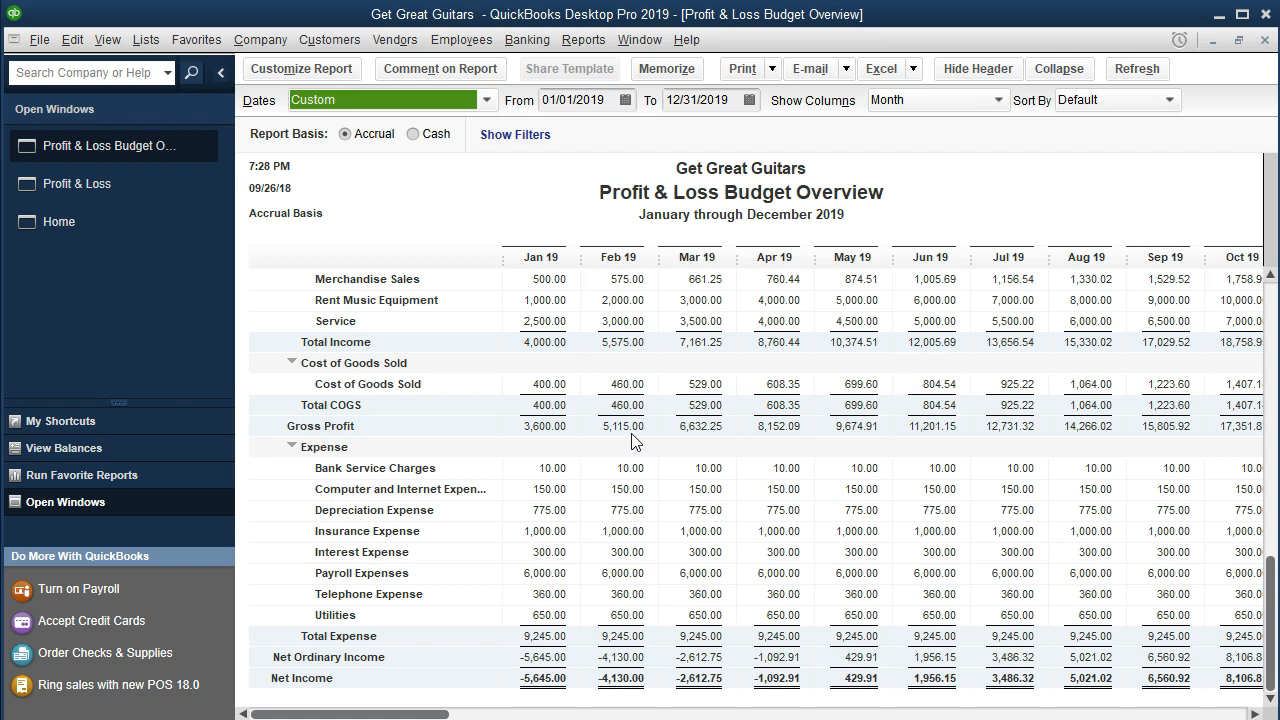
{"action": "scroll", "coordinate": [632, 441], "scroll_direction": "up", "scroll_amount": 1}
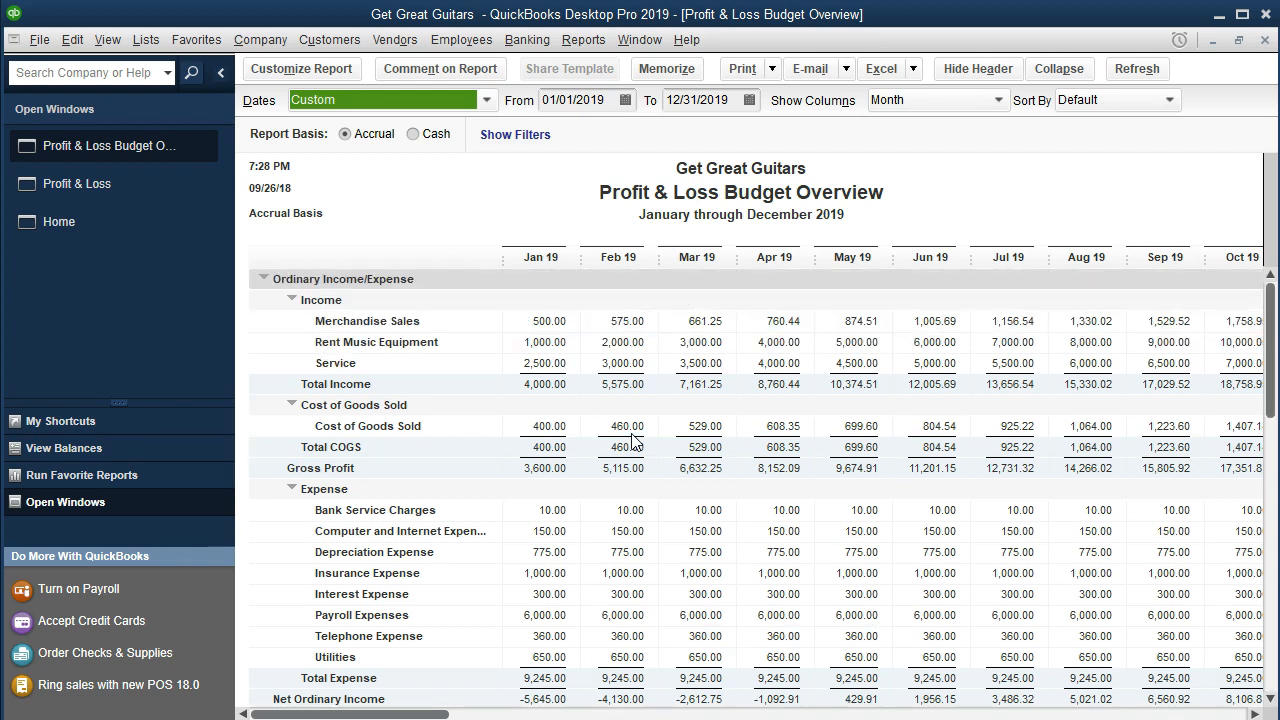
{"action": "scroll", "coordinate": [515, 595], "scroll_direction": "down", "scroll_amount": 1}
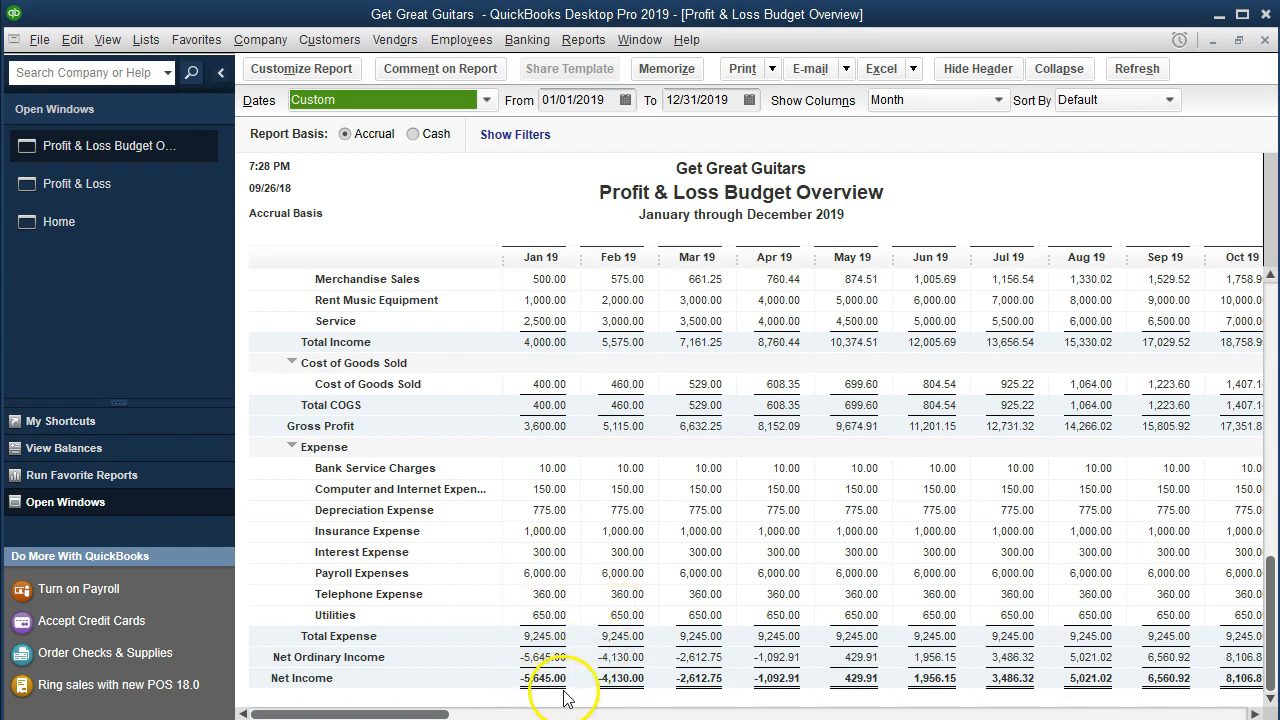
{"action": "left_click_drag", "start_coordinate": [422, 715], "coordinate": [1221, 714]}
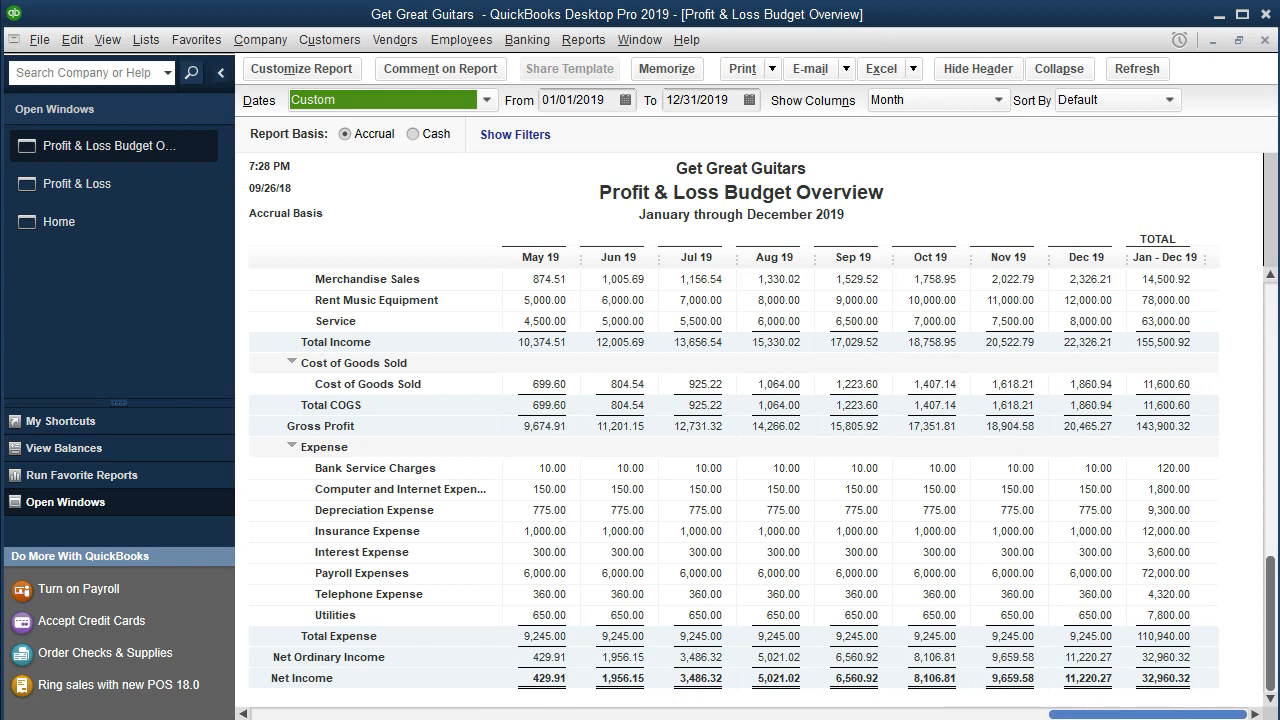
{"action": "left_click_drag", "start_coordinate": [1221, 714], "coordinate": [425, 715]}
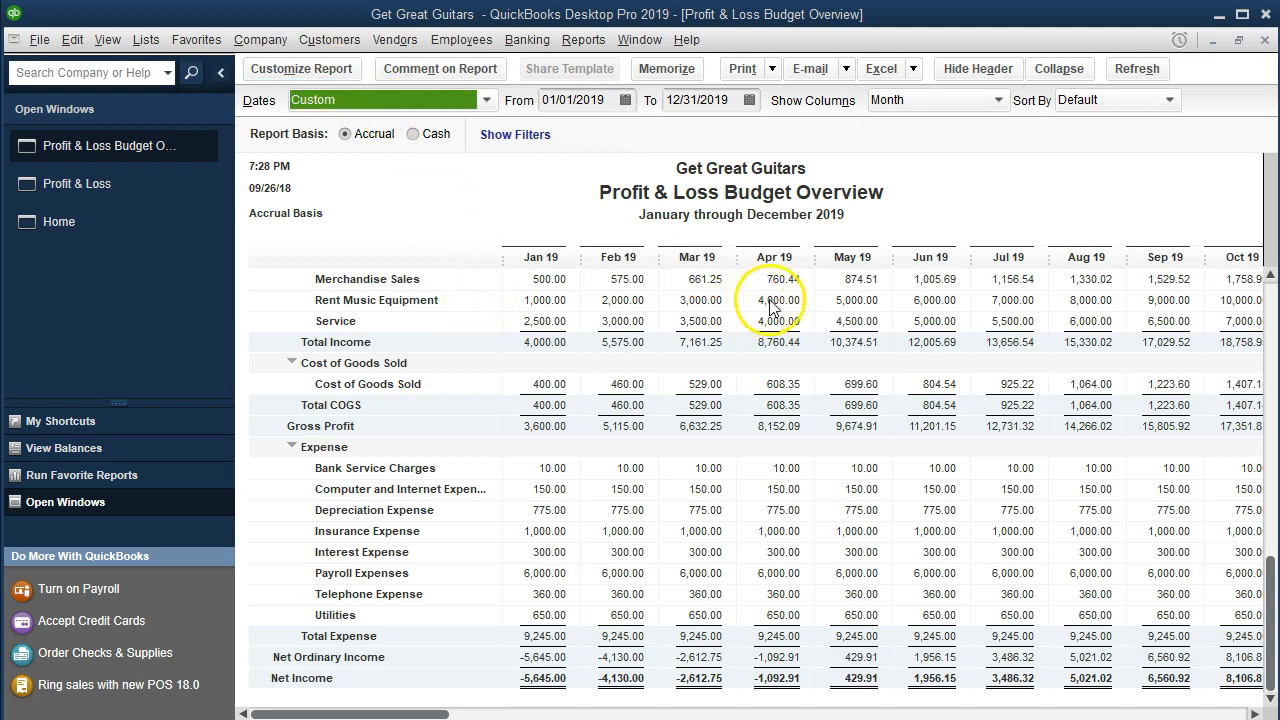
Export the Profit & Loss Budget Overview report to Excel as a new worksheet in a new workbook
{"action": "left_click", "coordinate": [914, 69]}
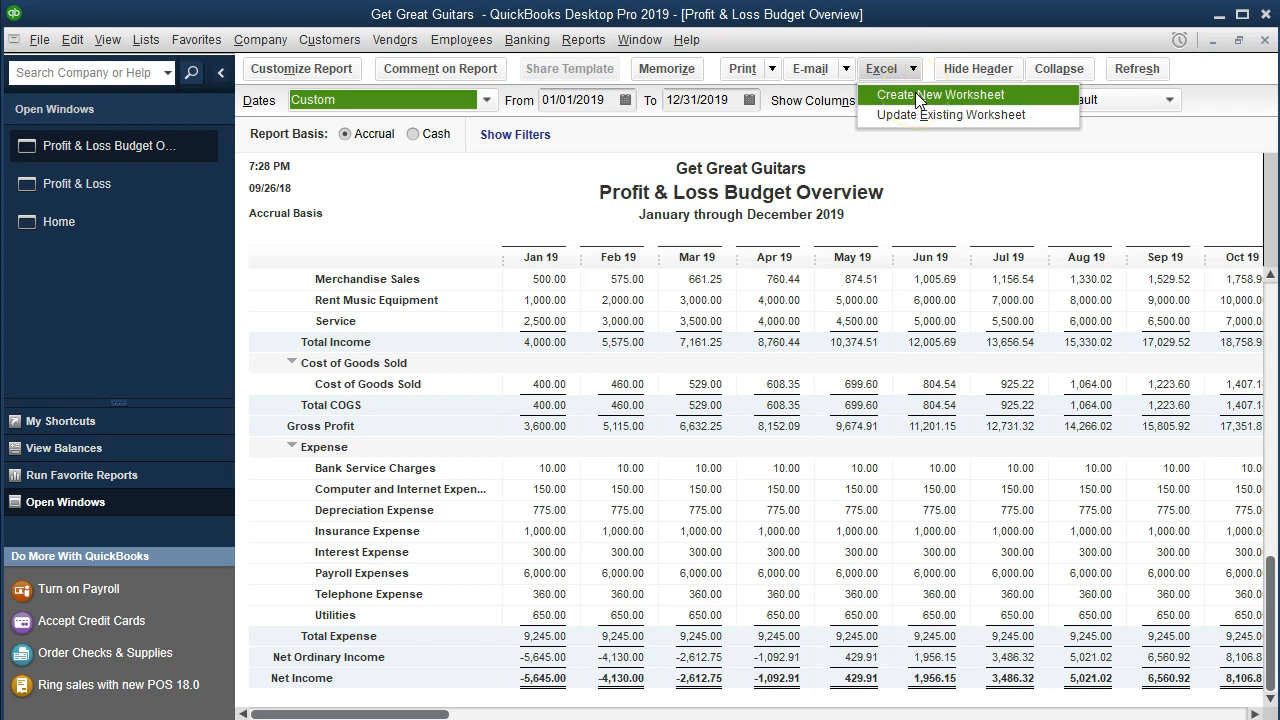
{"action": "left_click", "coordinate": [918, 96]}
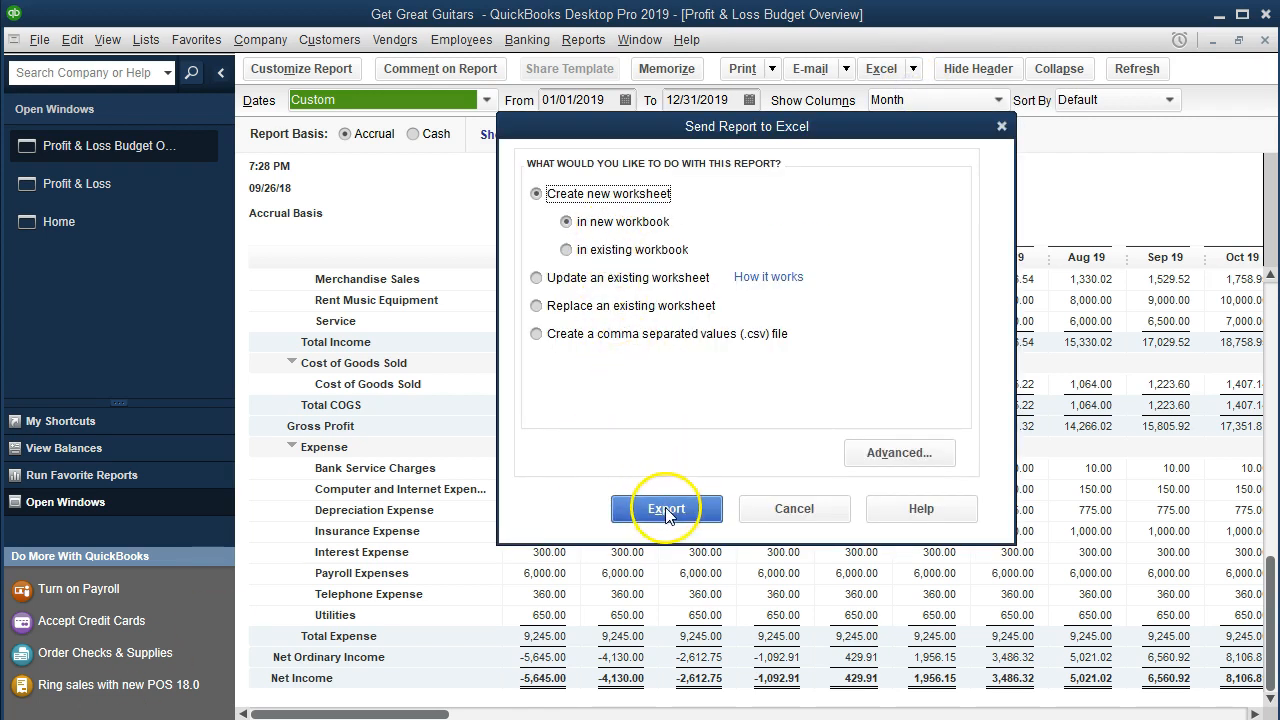
{"action": "left_click", "coordinate": [669, 519]}
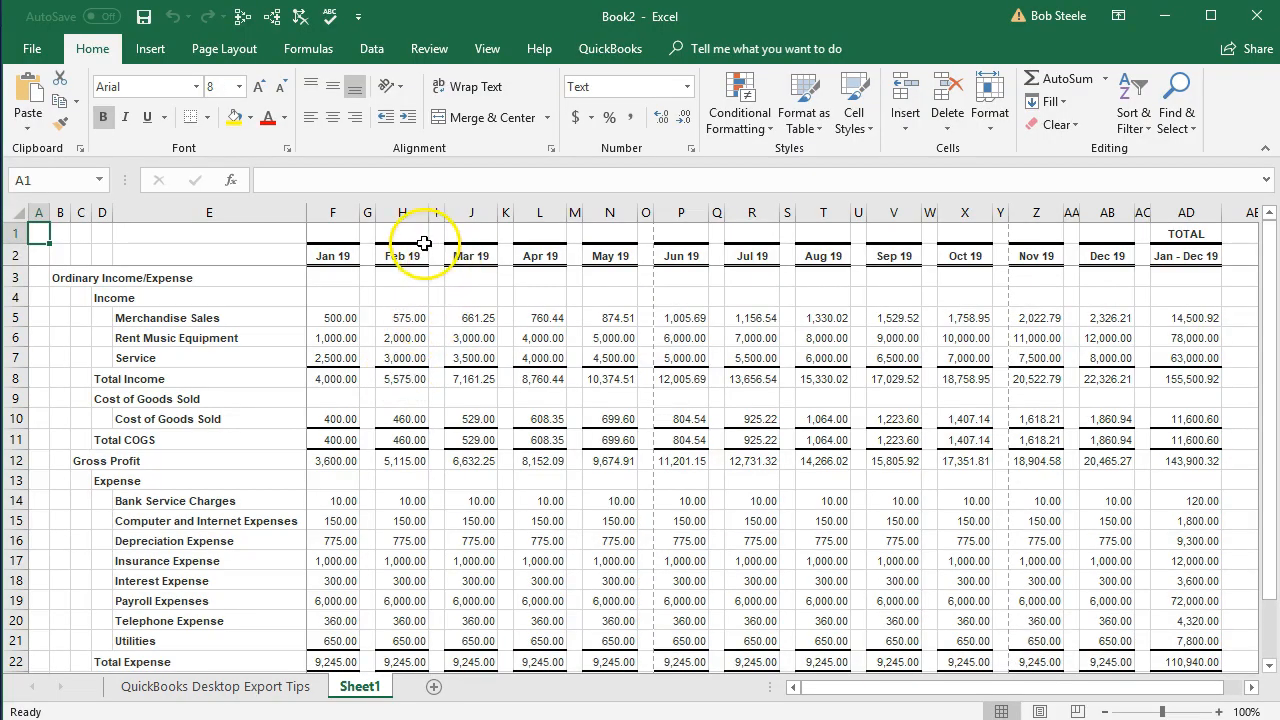
Rename the exported report's worksheet, Sheet1, as "Budget P & L"
{"action": "left_click", "coordinate": [487, 48]}
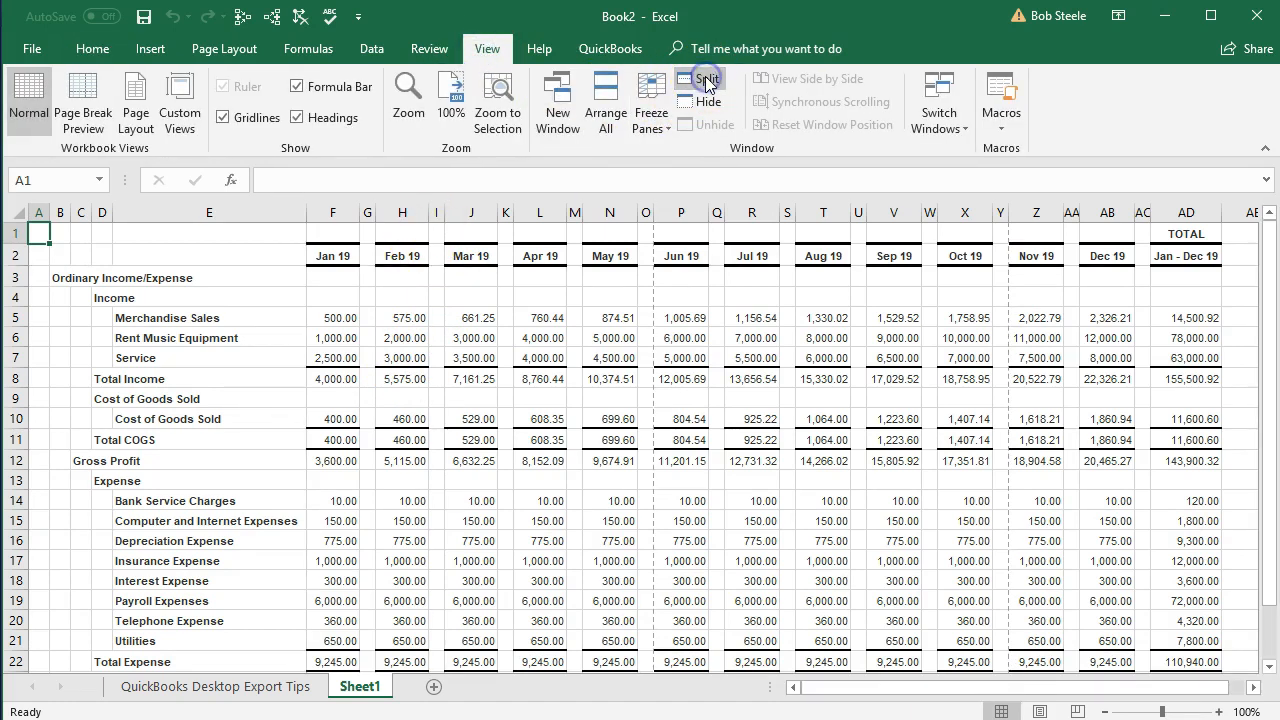
{"action": "double_click", "coordinate": [360, 686]}
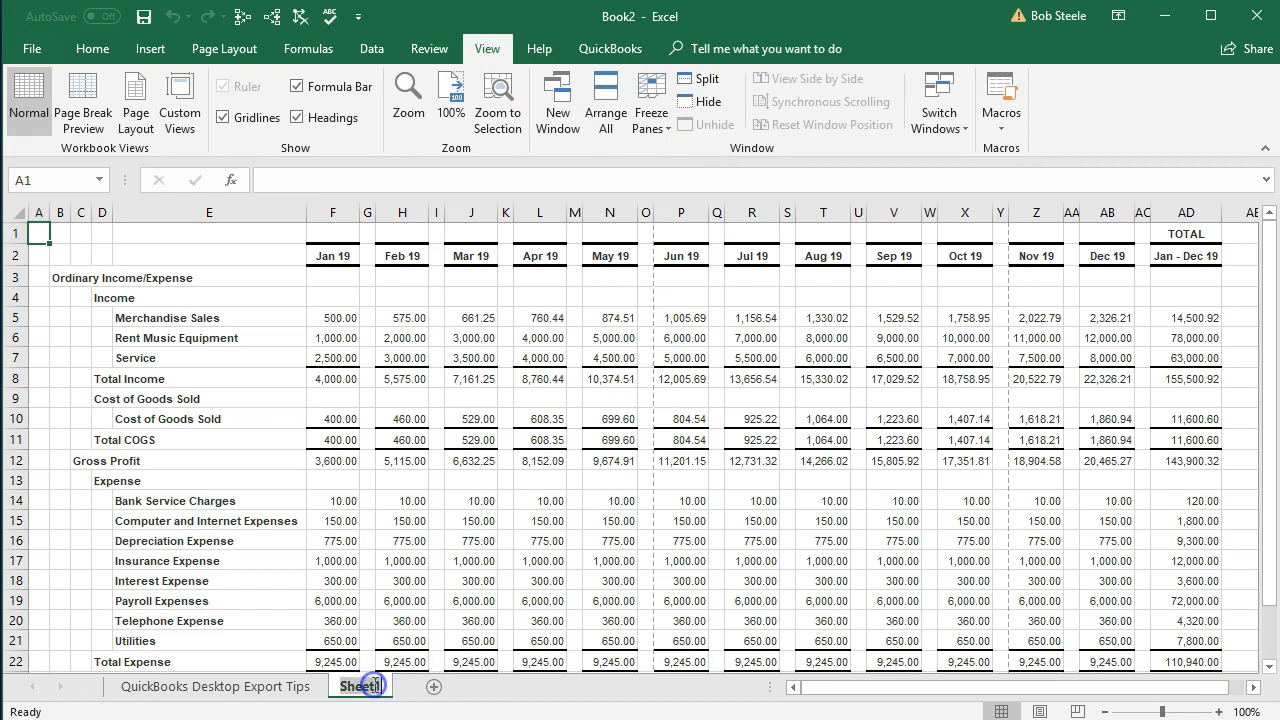
{"action": "type", "text": "Bud"}
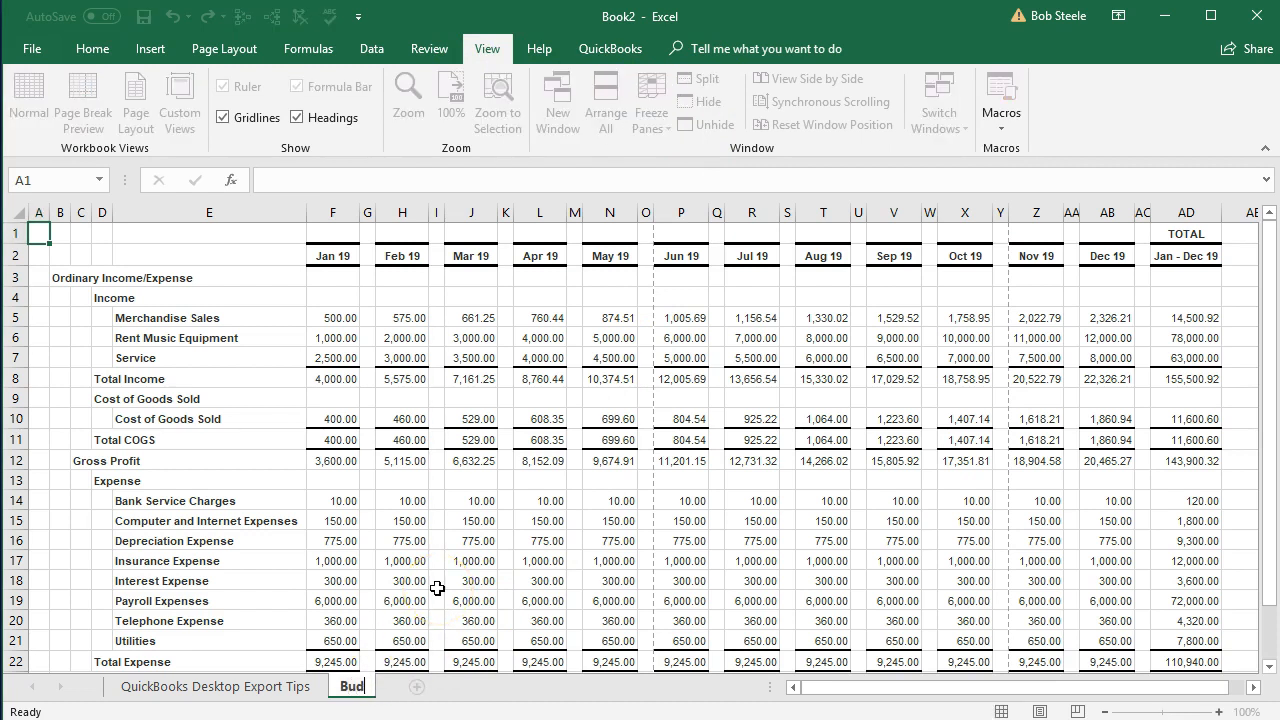
{"action": "type", "text": "get BS"}
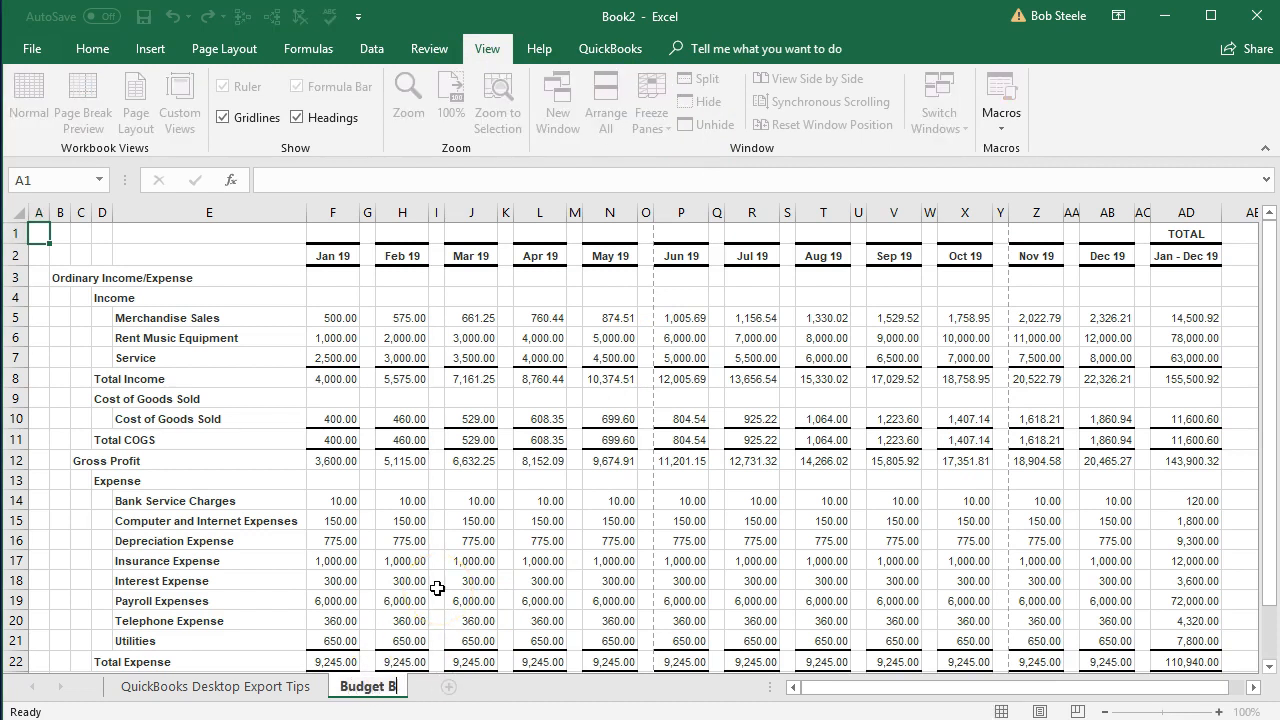
{"action": "key", "text": "BackSpace"}
{"action": "key", "text": "BackSpace"}
{"action": "type", "text": "P & L"}
{"action": "left_click", "coordinate": [437, 588]}
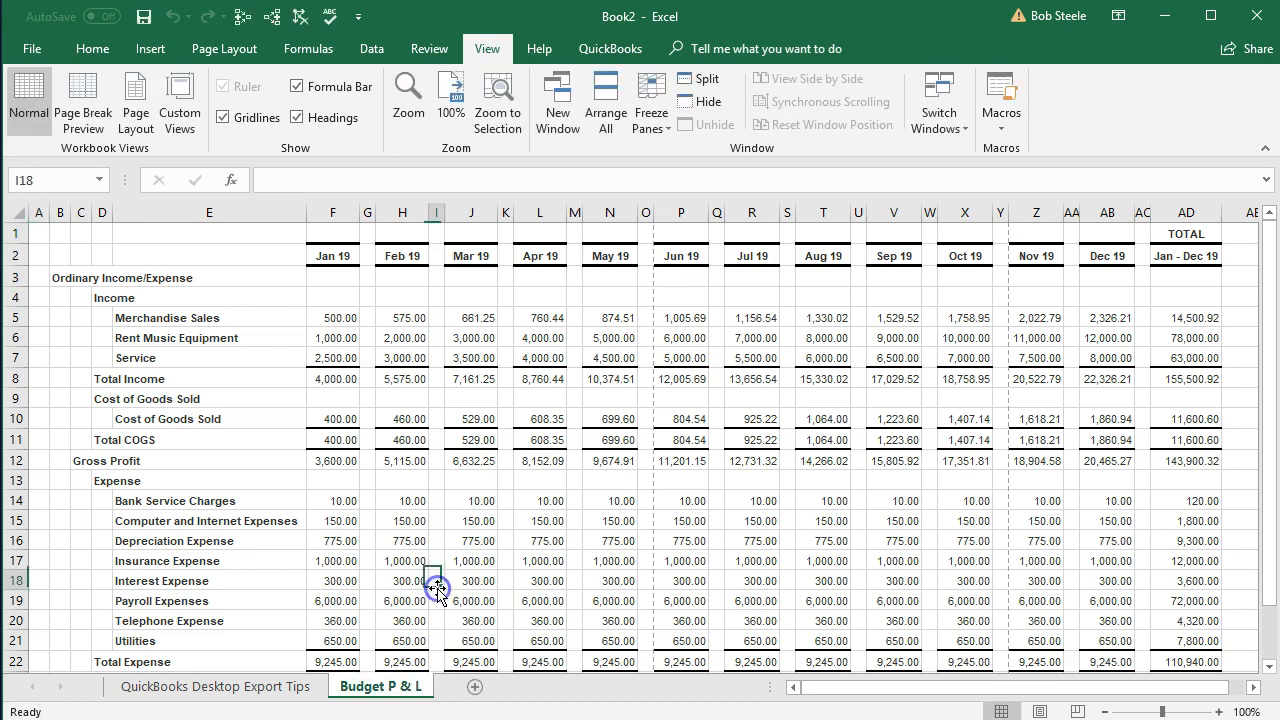
Check the worksheet's page layout, return to the normal view and set the page orientation to landscape
{"action": "left_click", "coordinate": [1041, 712]}
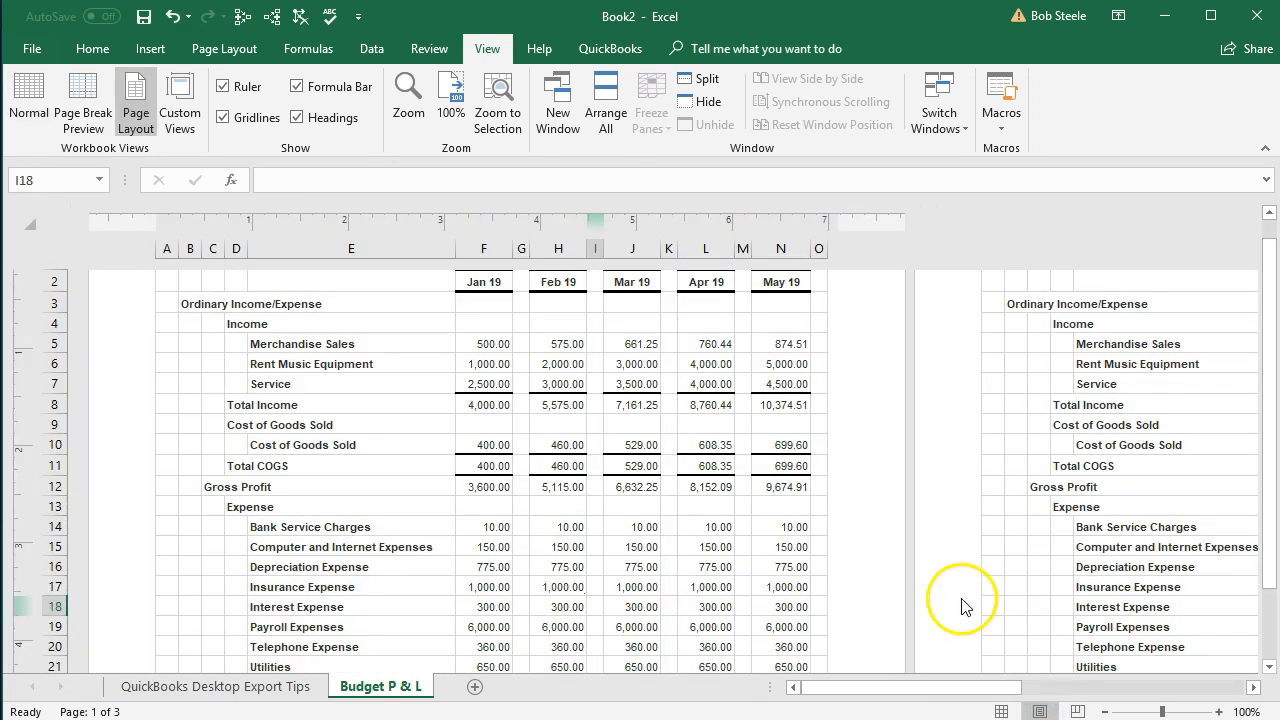
{"action": "left_click", "coordinate": [1001, 711]}
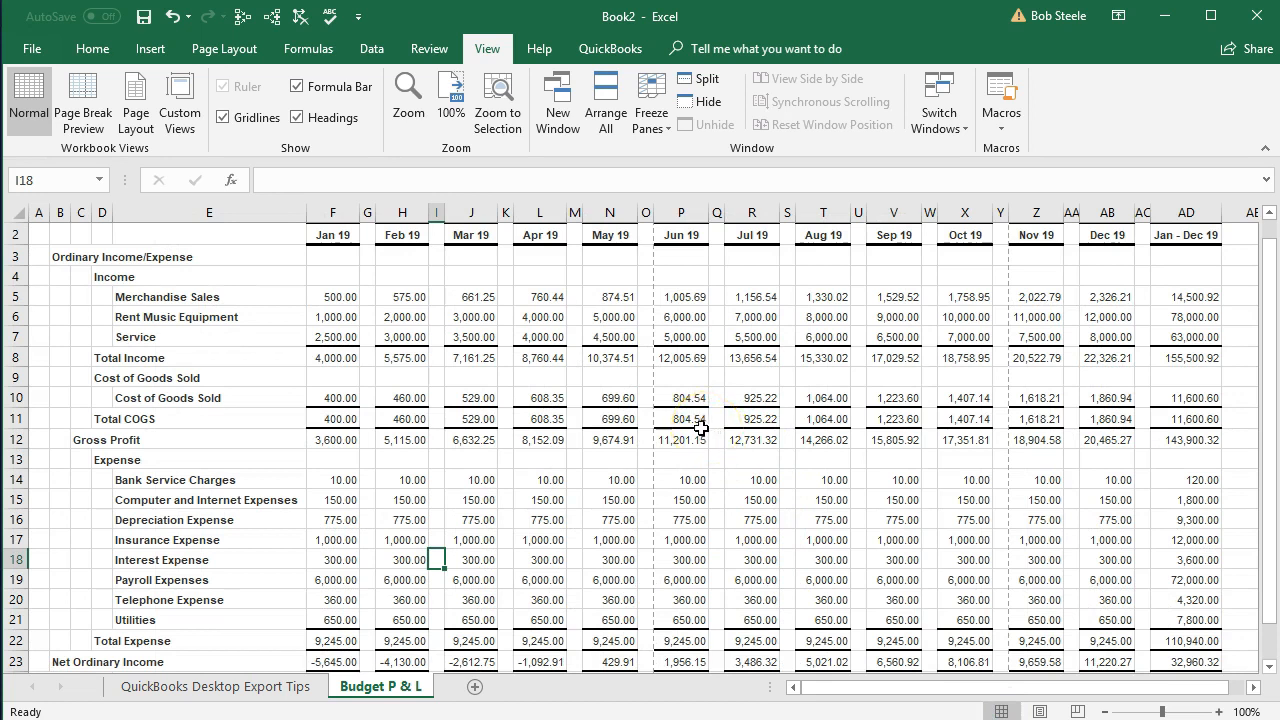
{"action": "left_click", "coordinate": [205, 49]}
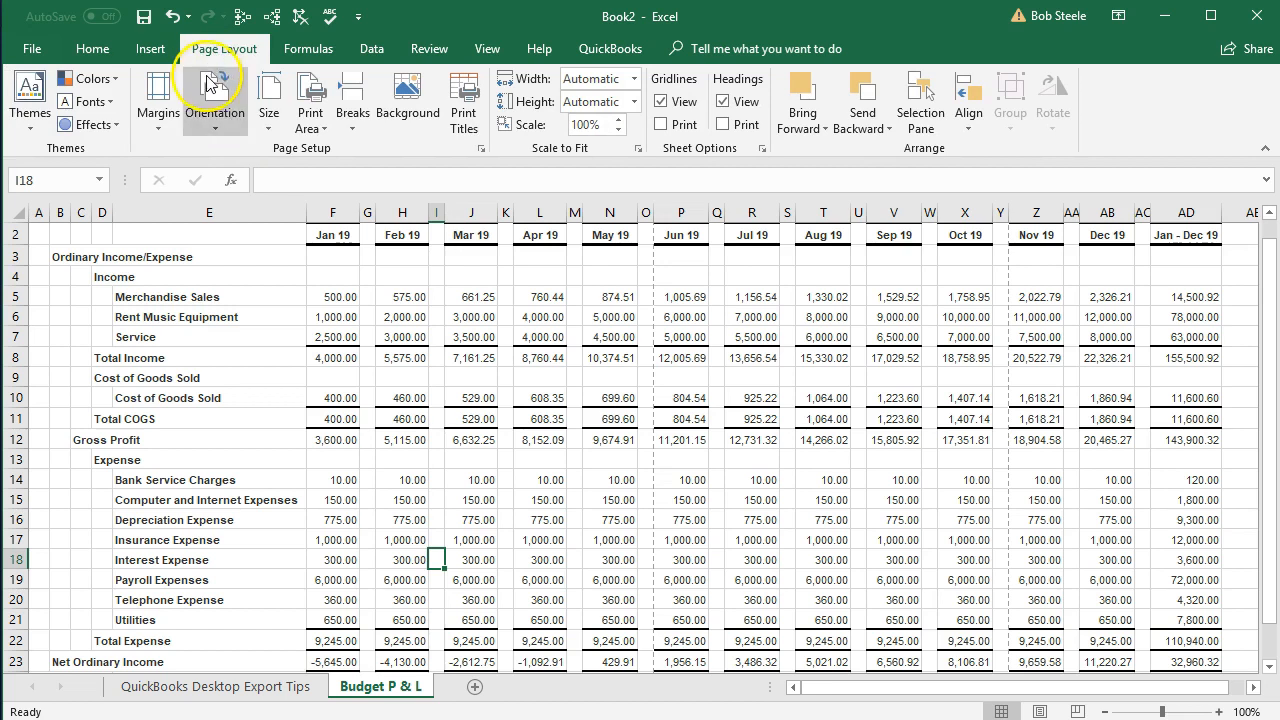
{"action": "left_click", "coordinate": [210, 86]}
{"action": "left_click", "coordinate": [241, 202]}
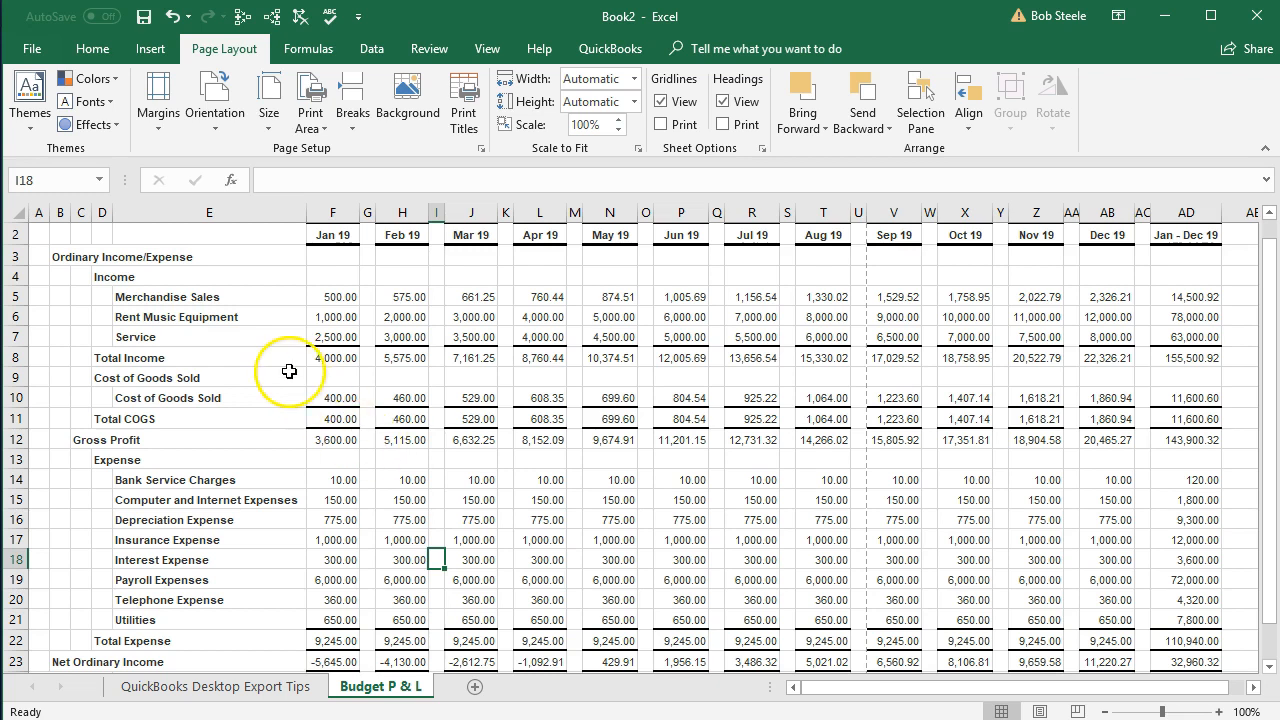
Delete the blank column A and all narrow spacer columns between the months, G through AC, from the Budget P & L worksheet
{"action": "scroll", "coordinate": [137, 333], "scroll_direction": "up", "scroll_amount": 1}
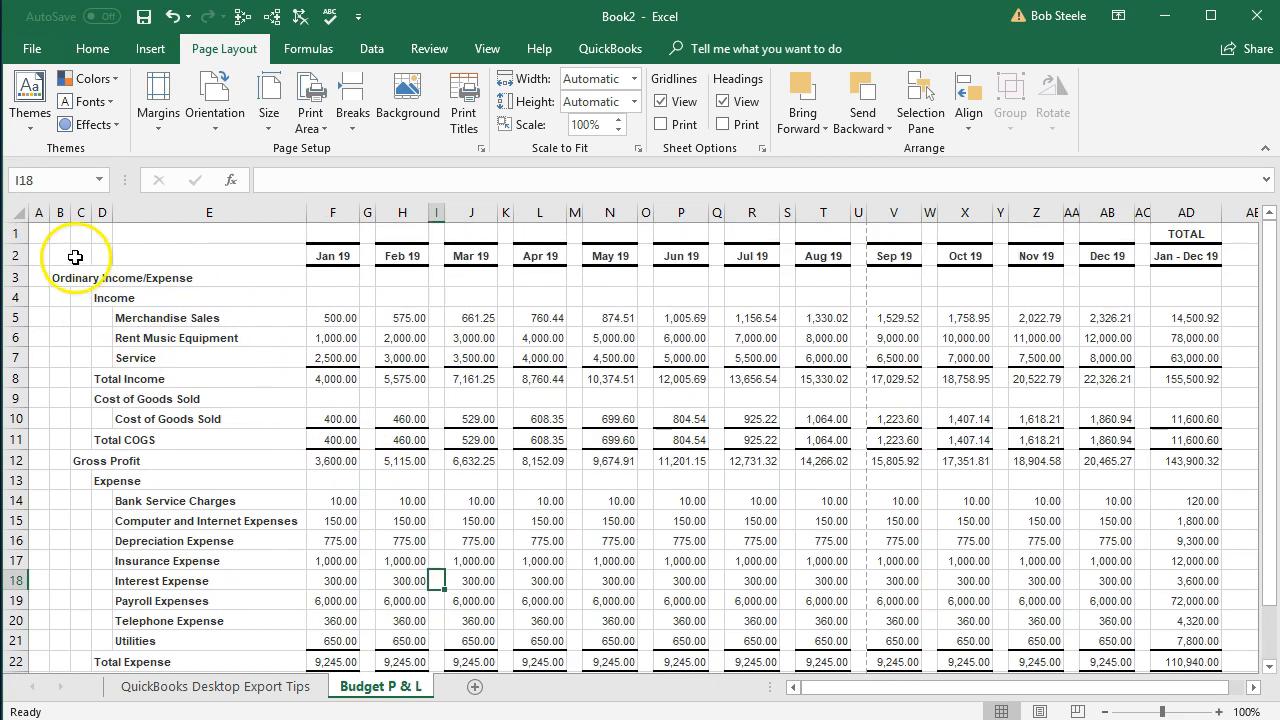
{"action": "left_click", "coordinate": [38, 212]}
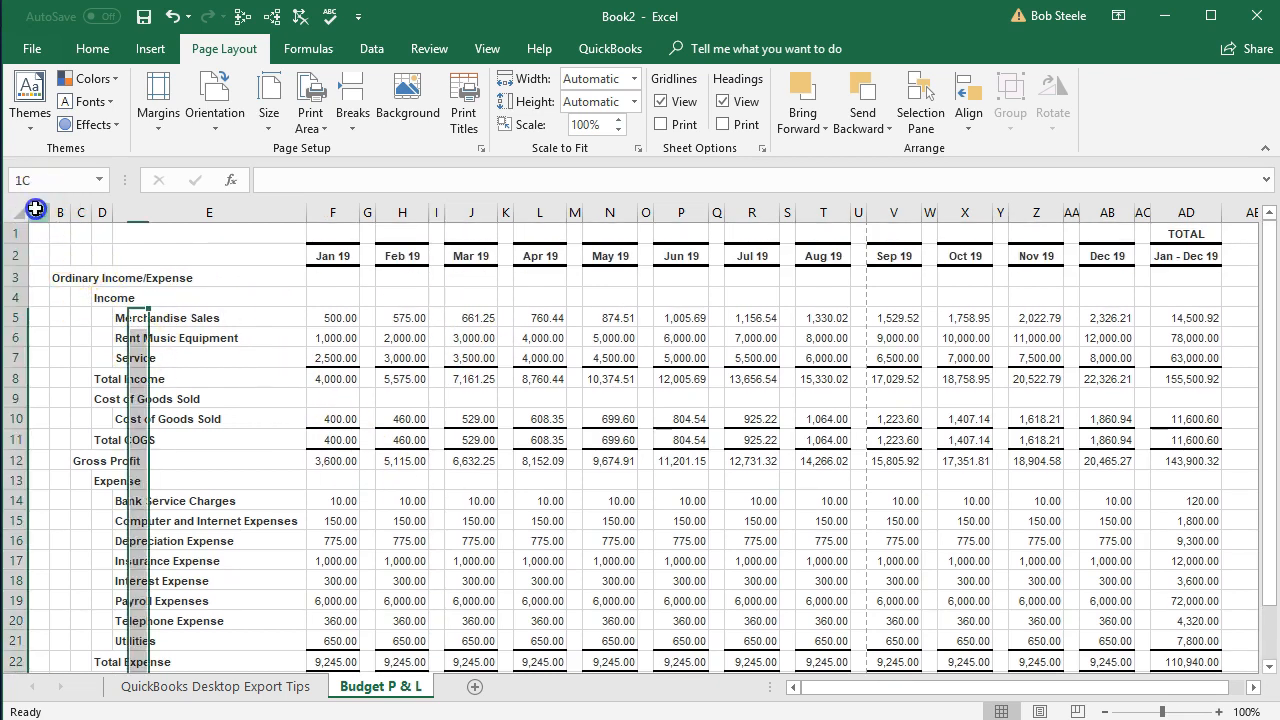
{"action": "left_click", "coordinate": [367, 212]}
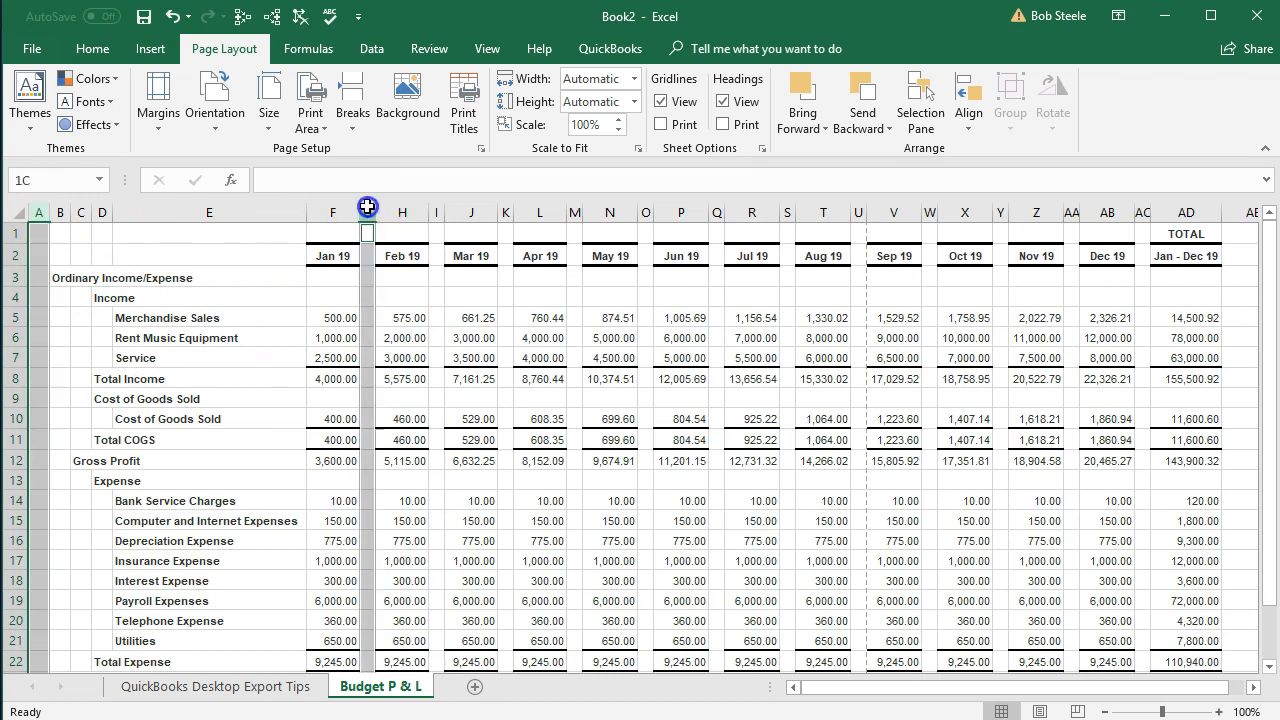
{"action": "left_click", "coordinate": [436, 212], "text": "ctrl"}
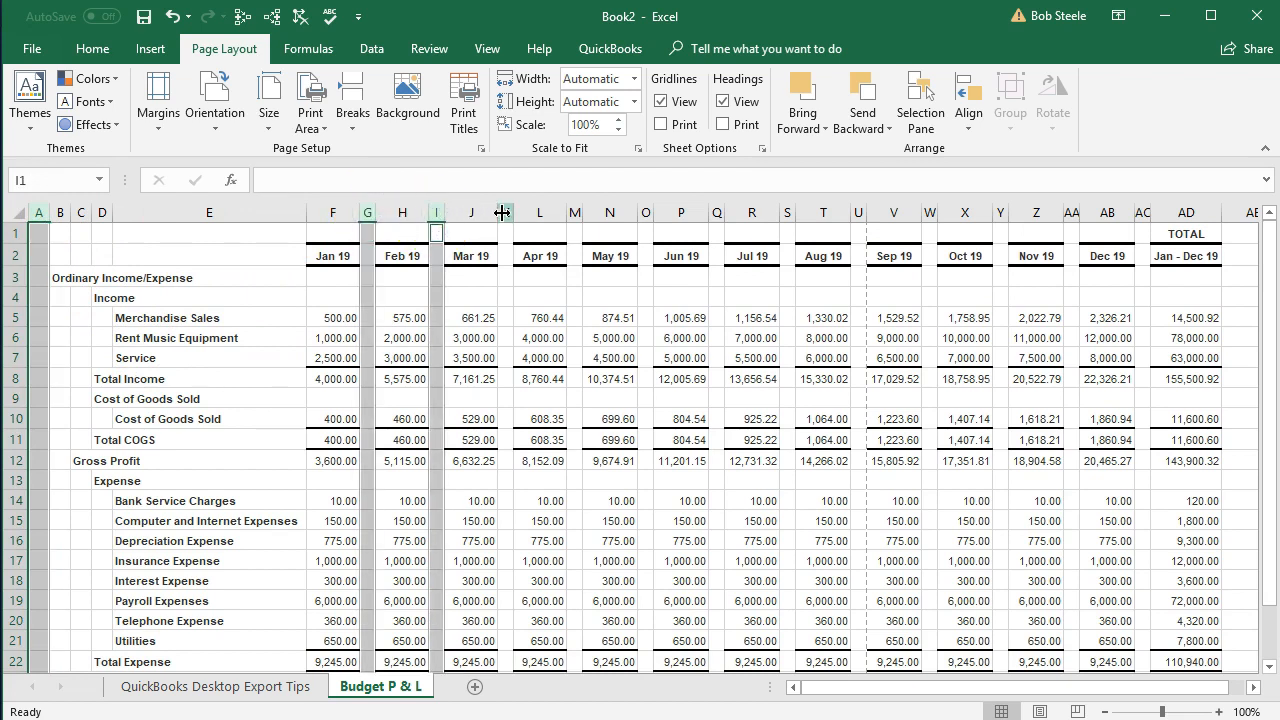
{"action": "left_click", "coordinate": [506, 212], "text": "ctrl"}
{"action": "left_click", "coordinate": [575, 212], "text": "ctrl"}
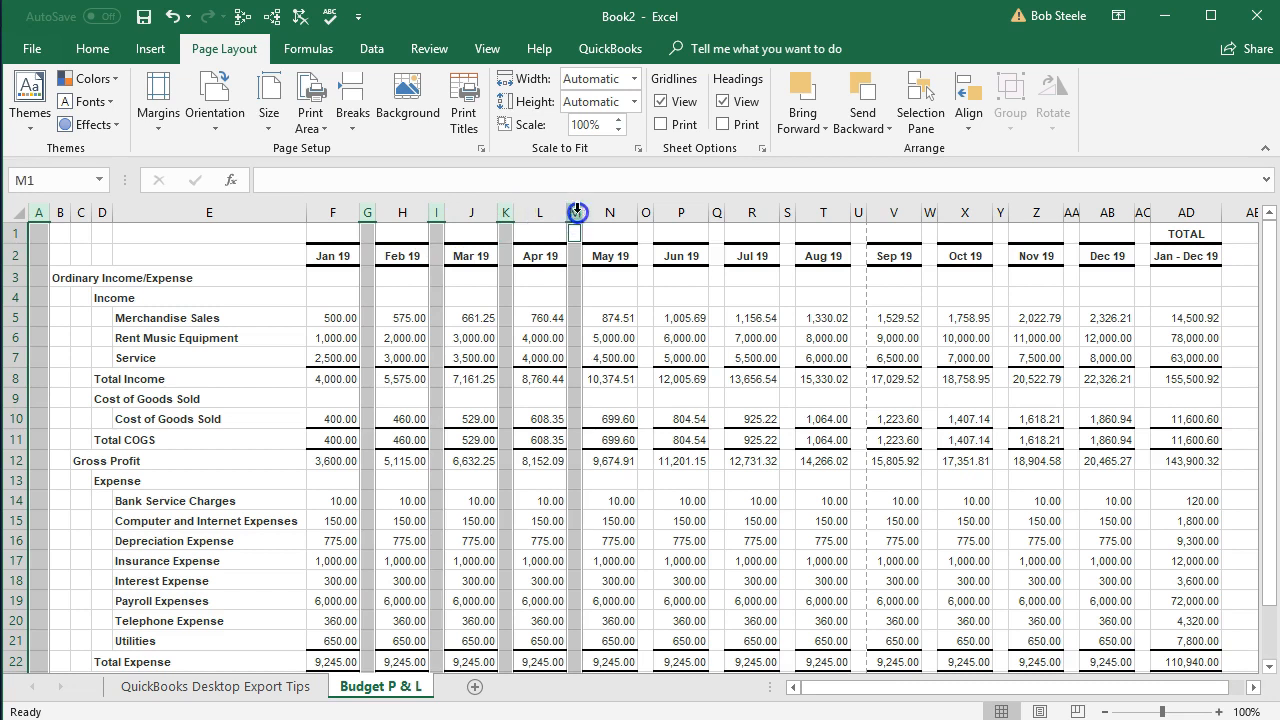
{"action": "left_click", "coordinate": [645, 212], "text": "ctrl"}
{"action": "left_click", "coordinate": [717, 212], "text": "ctrl"}
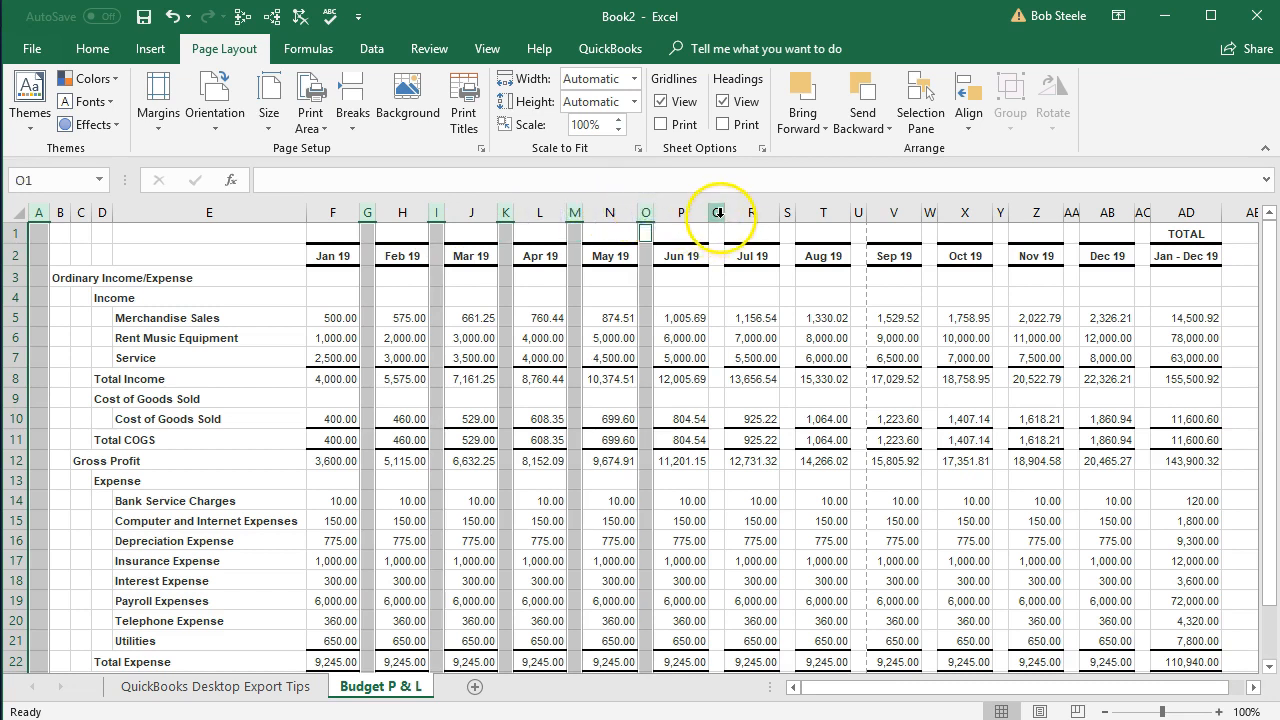
{"action": "left_click", "coordinate": [787, 212], "text": "ctrl"}
{"action": "left_click", "coordinate": [858, 212], "text": "ctrl"}
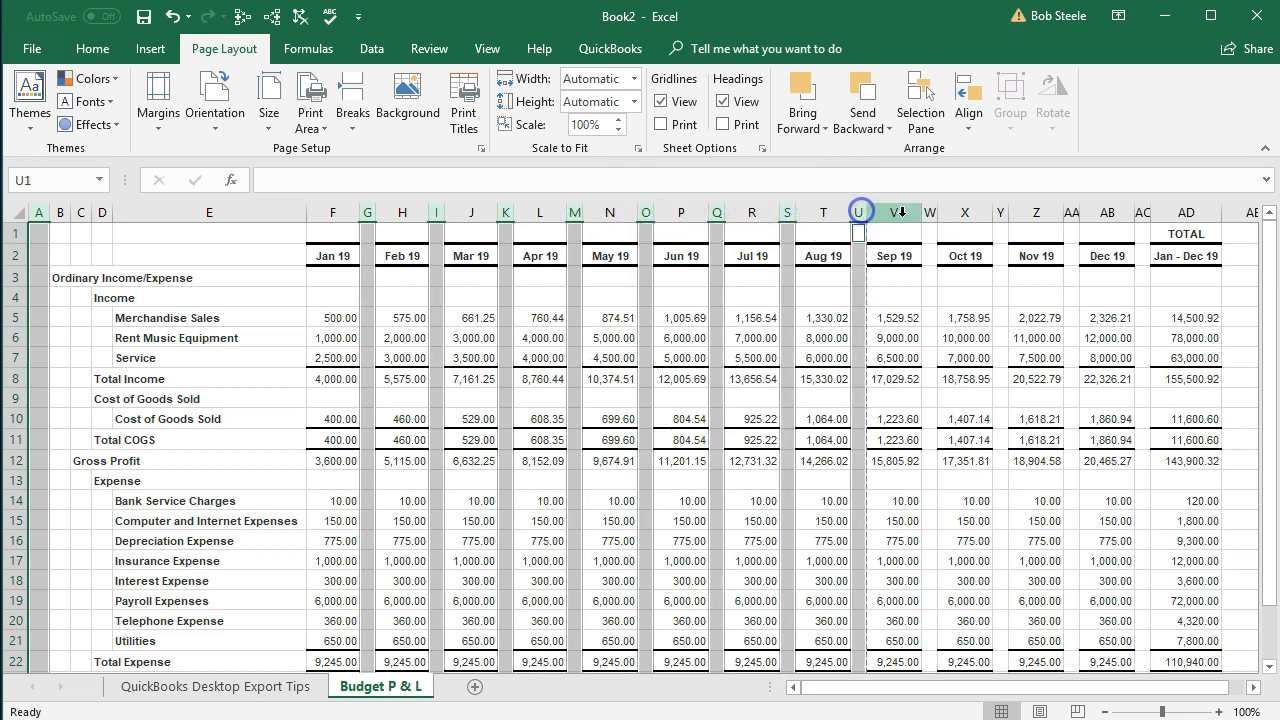
{"action": "left_click", "coordinate": [930, 212], "text": "ctrl"}
{"action": "left_click", "coordinate": [1000, 212], "text": "ctrl"}
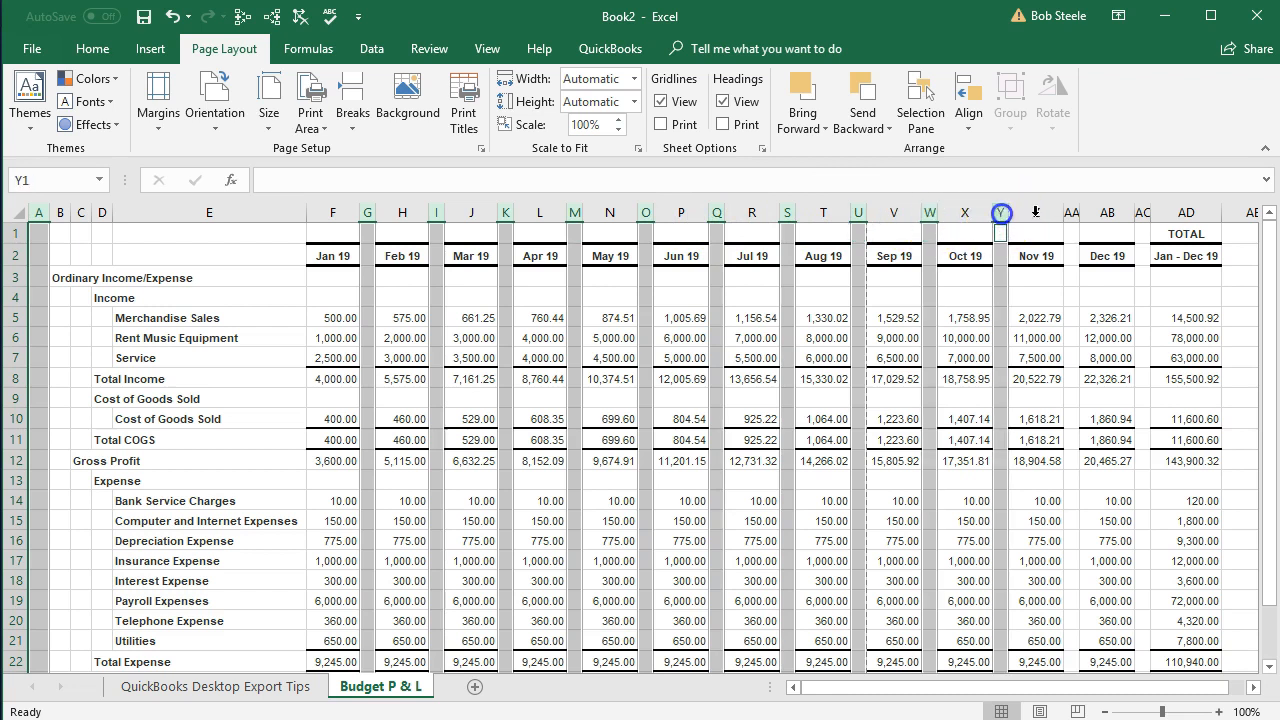
{"action": "left_click", "coordinate": [1069, 212], "text": "ctrl"}
{"action": "left_click", "coordinate": [1142, 212], "text": "ctrl"}
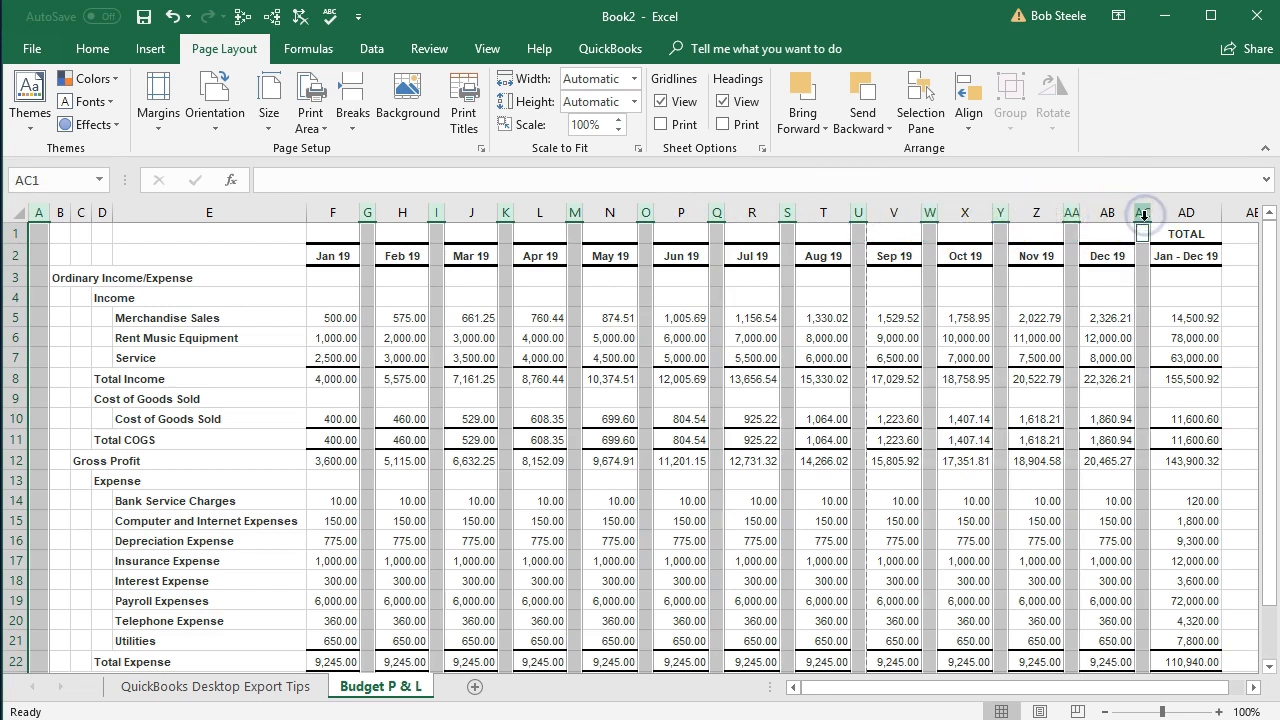
{"action": "right_click", "coordinate": [1143, 276]}
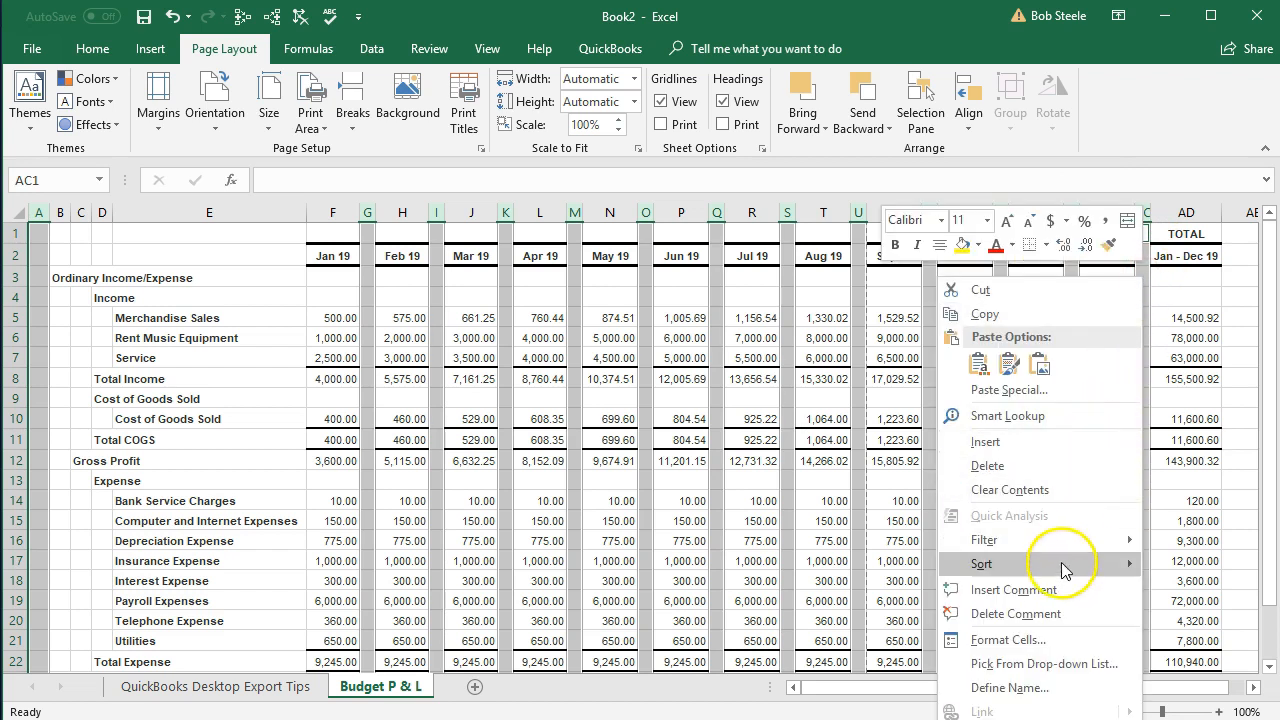
{"action": "left_click", "coordinate": [1008, 470]}
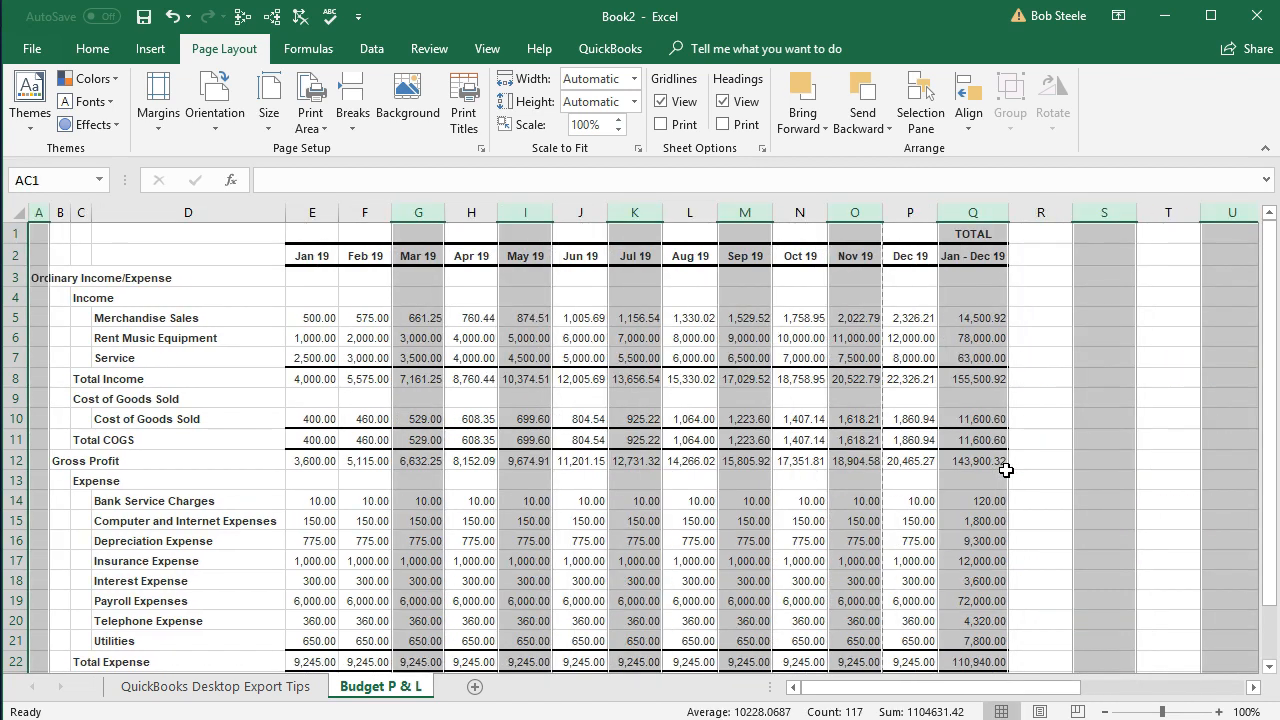
{"action": "left_click", "coordinate": [812, 500]}
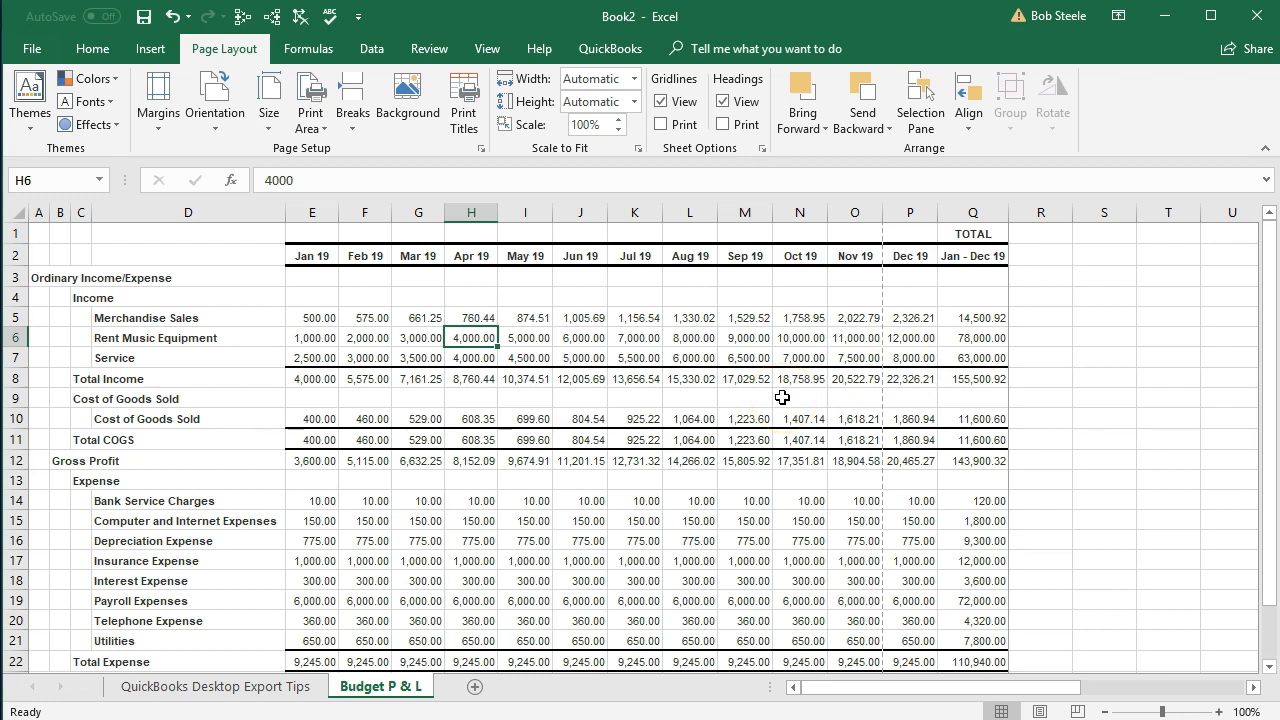
Try narrowing the account name column D, and auto-fit it to its contents again
{"action": "left_click_drag", "start_coordinate": [284, 214], "coordinate": [172, 214]}
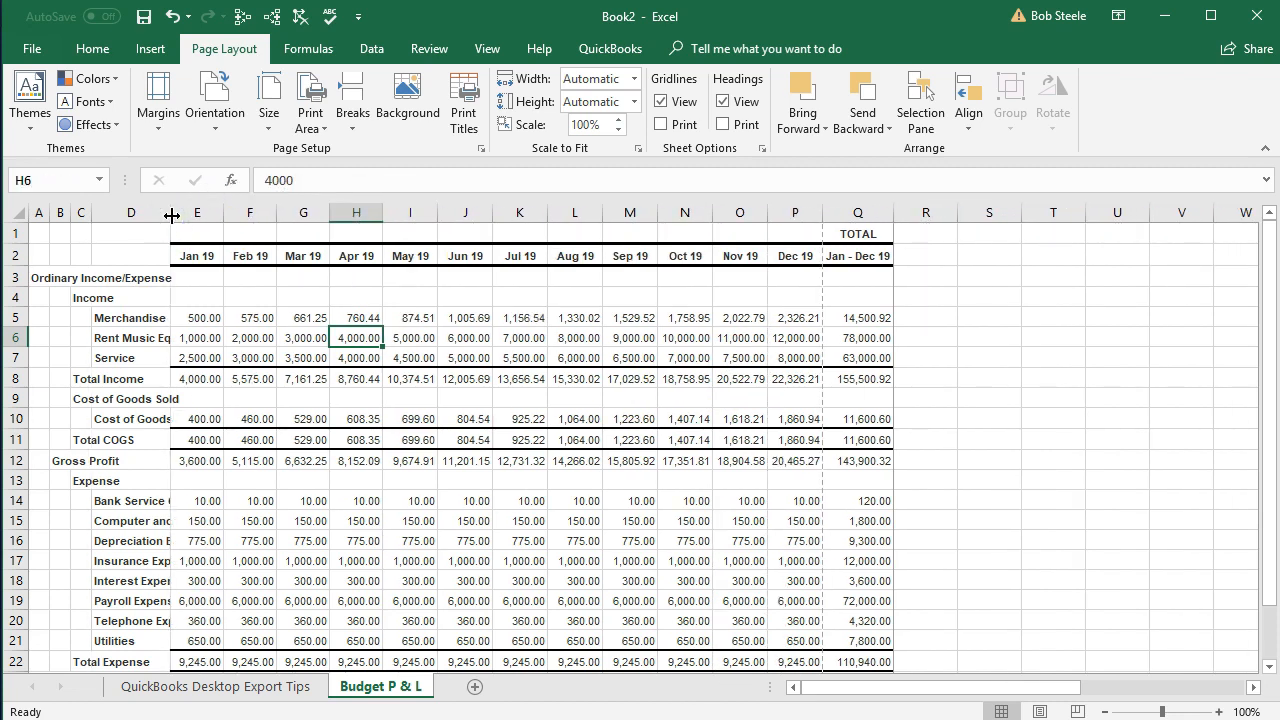
{"action": "double_click", "coordinate": [172, 214]}
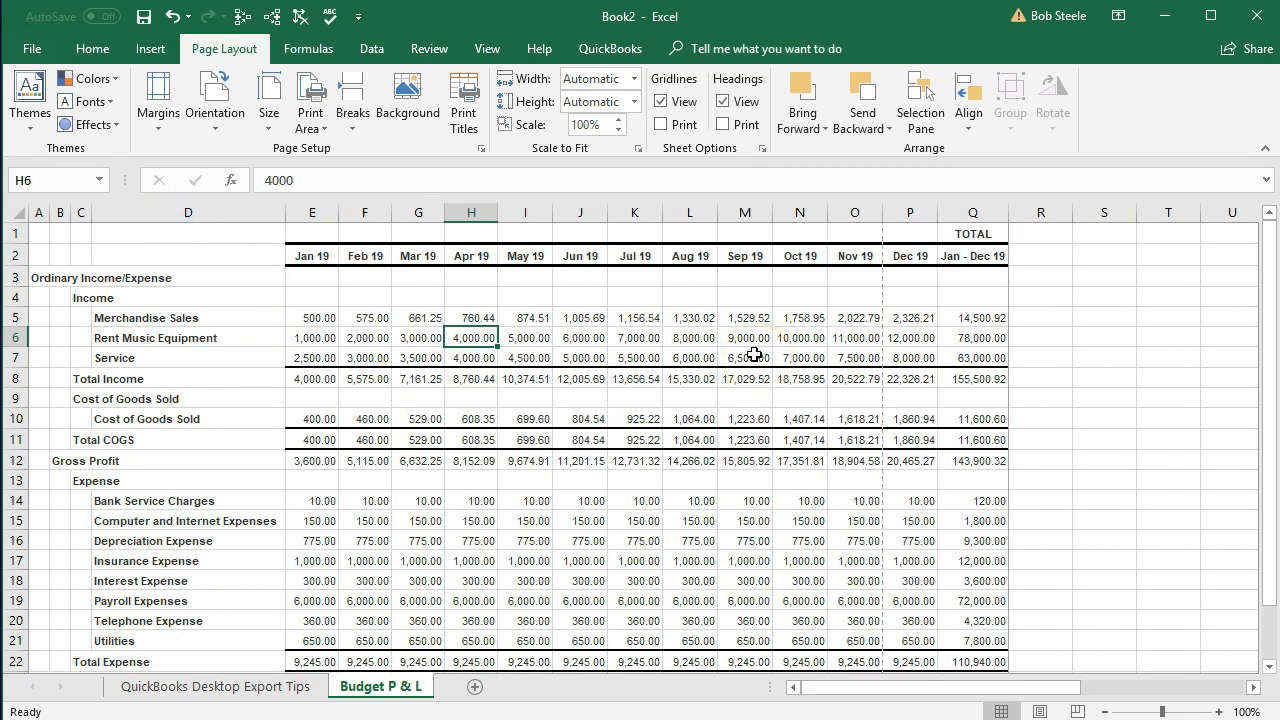
Set the worksheet's print scaling to Fit All Columns on One Page and return to the sheet
{"action": "left_click", "coordinate": [28, 50]}
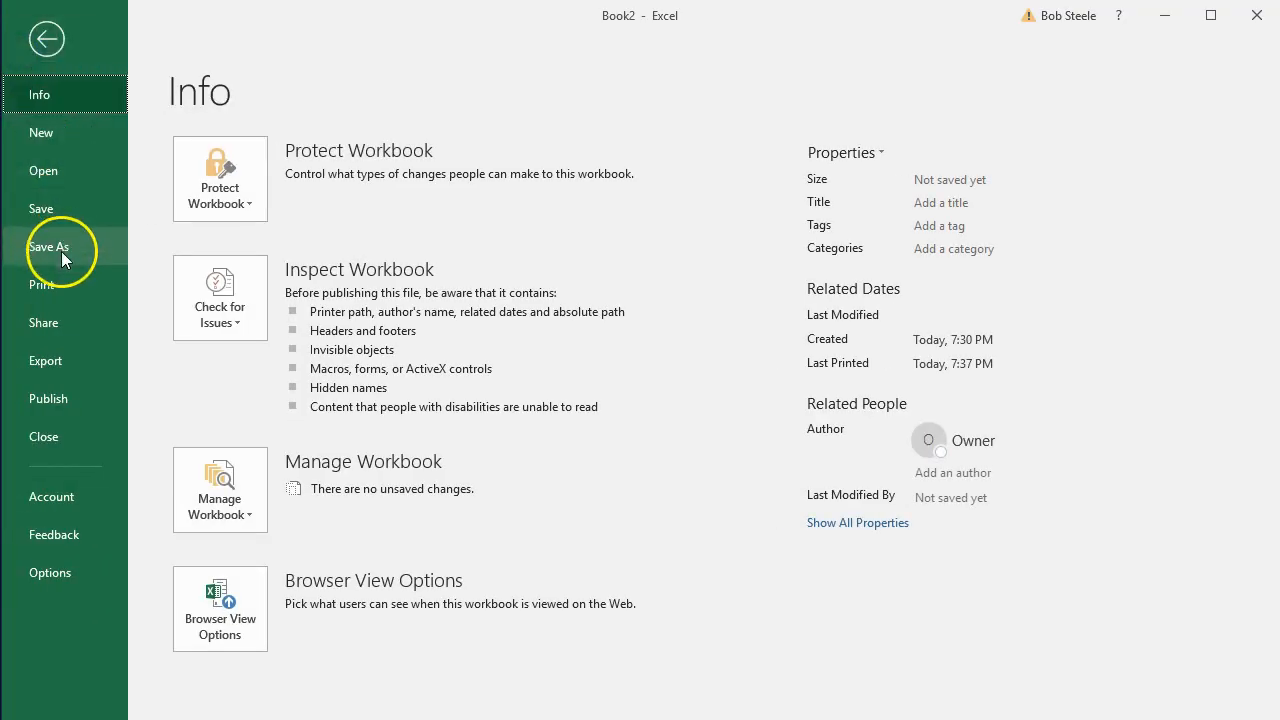
{"action": "left_click", "coordinate": [62, 285]}
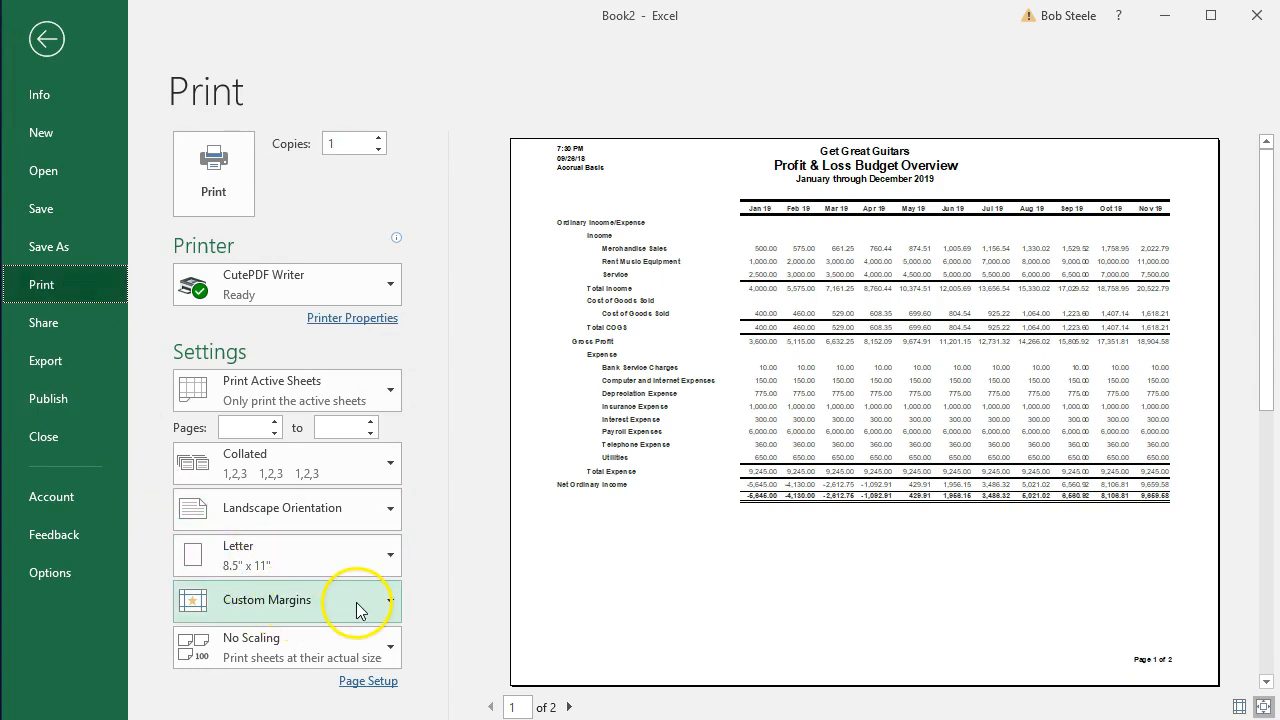
{"action": "left_click", "coordinate": [354, 641]}
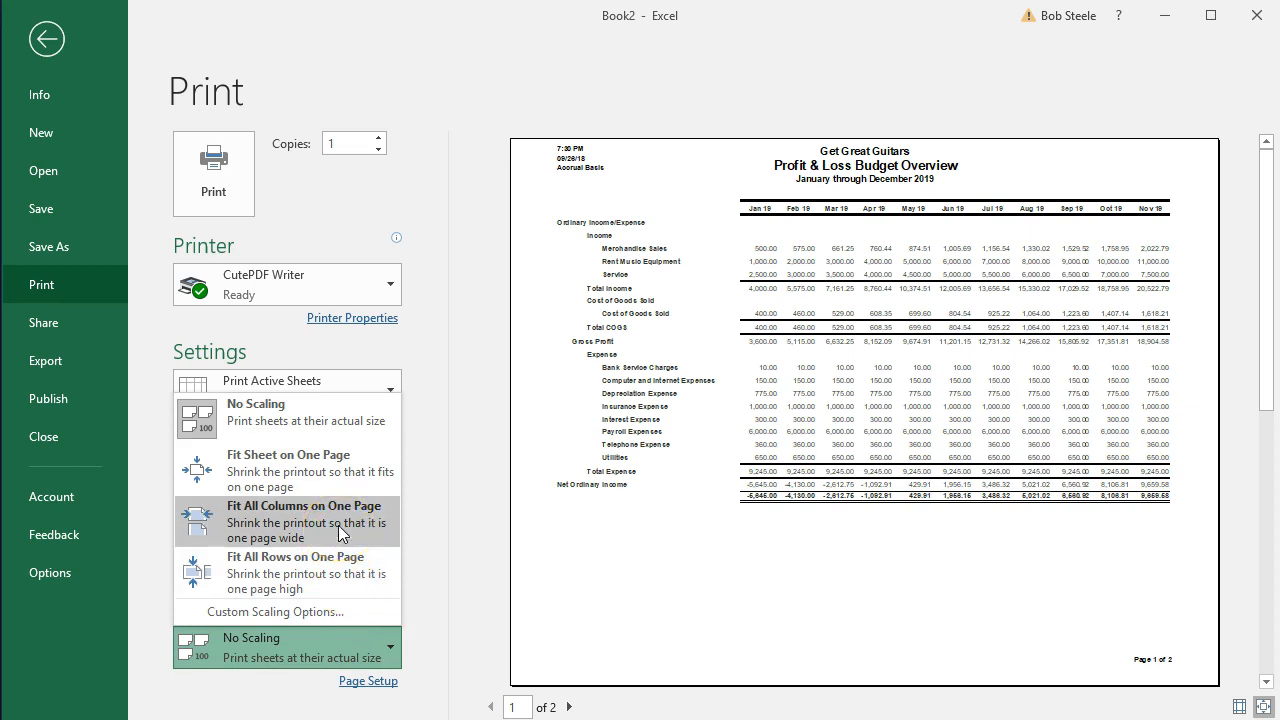
{"action": "left_click", "coordinate": [322, 531]}
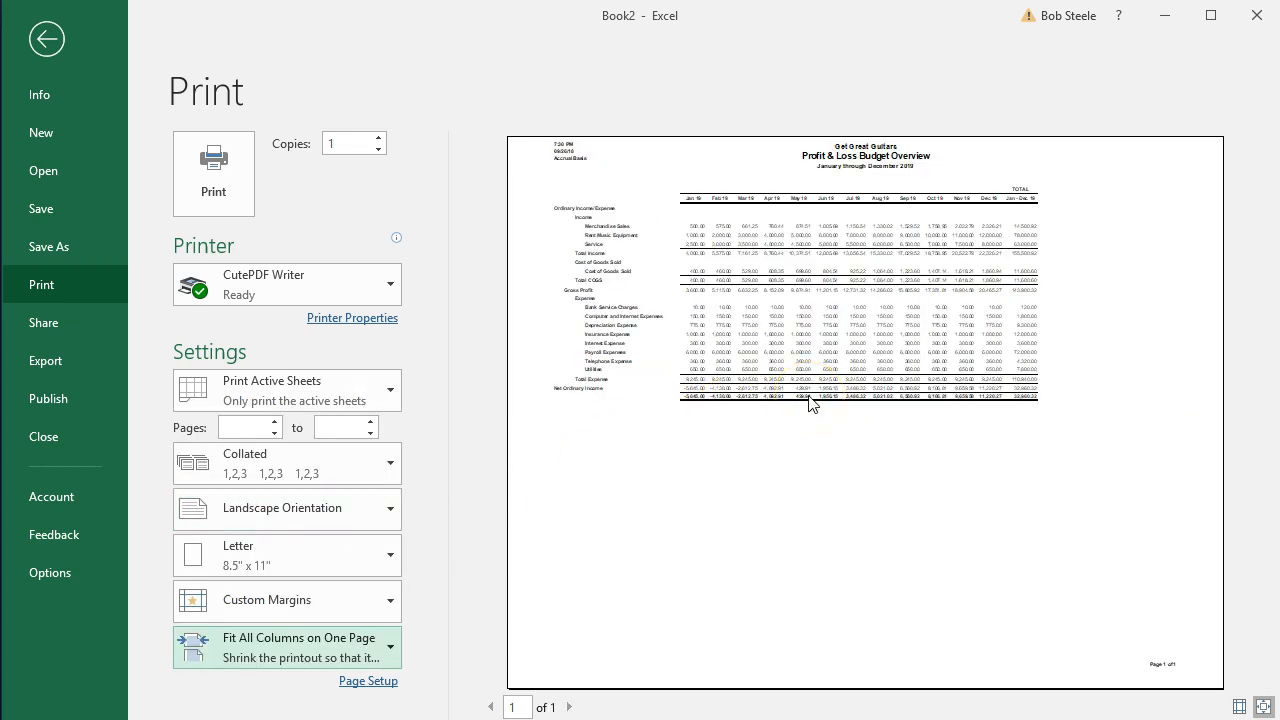
{"action": "left_click", "coordinate": [46, 40]}
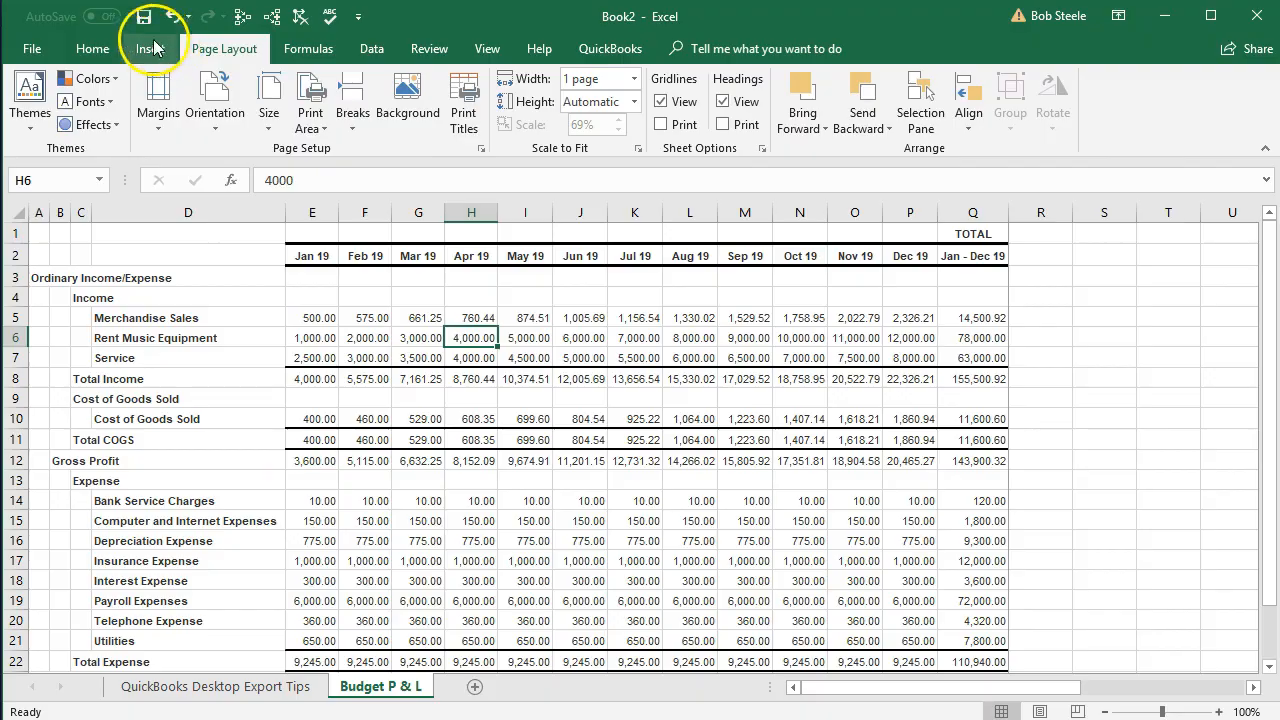
Begin saving the workbook under a new name in the Reports folder of Get Great Guitars on the Desktop
{"action": "left_click", "coordinate": [30, 48]}
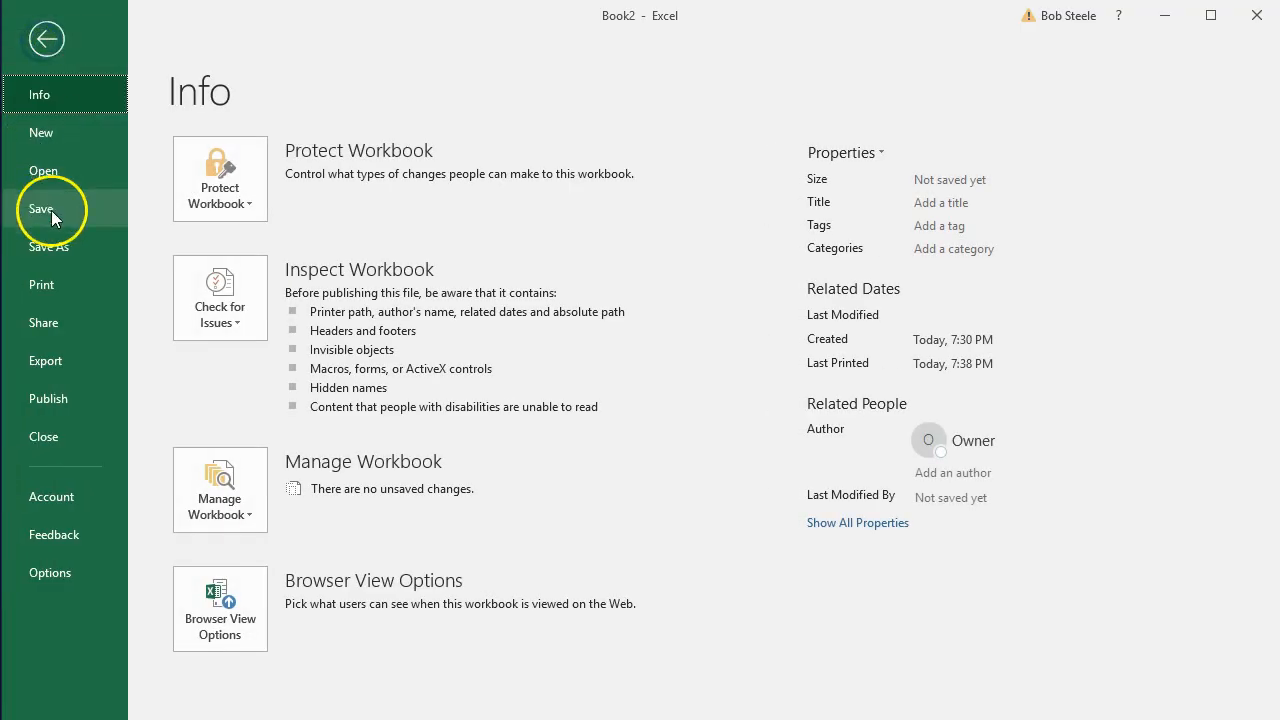
{"action": "left_click", "coordinate": [65, 242]}
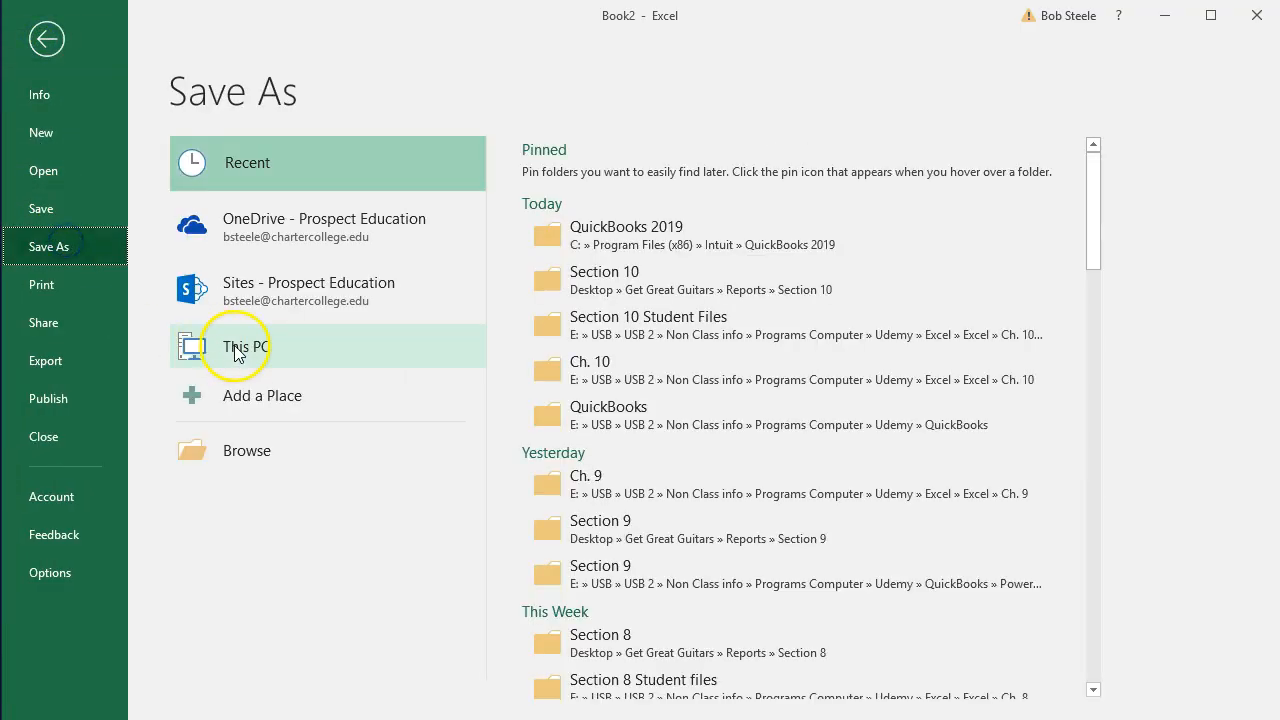
{"action": "left_click", "coordinate": [253, 455]}
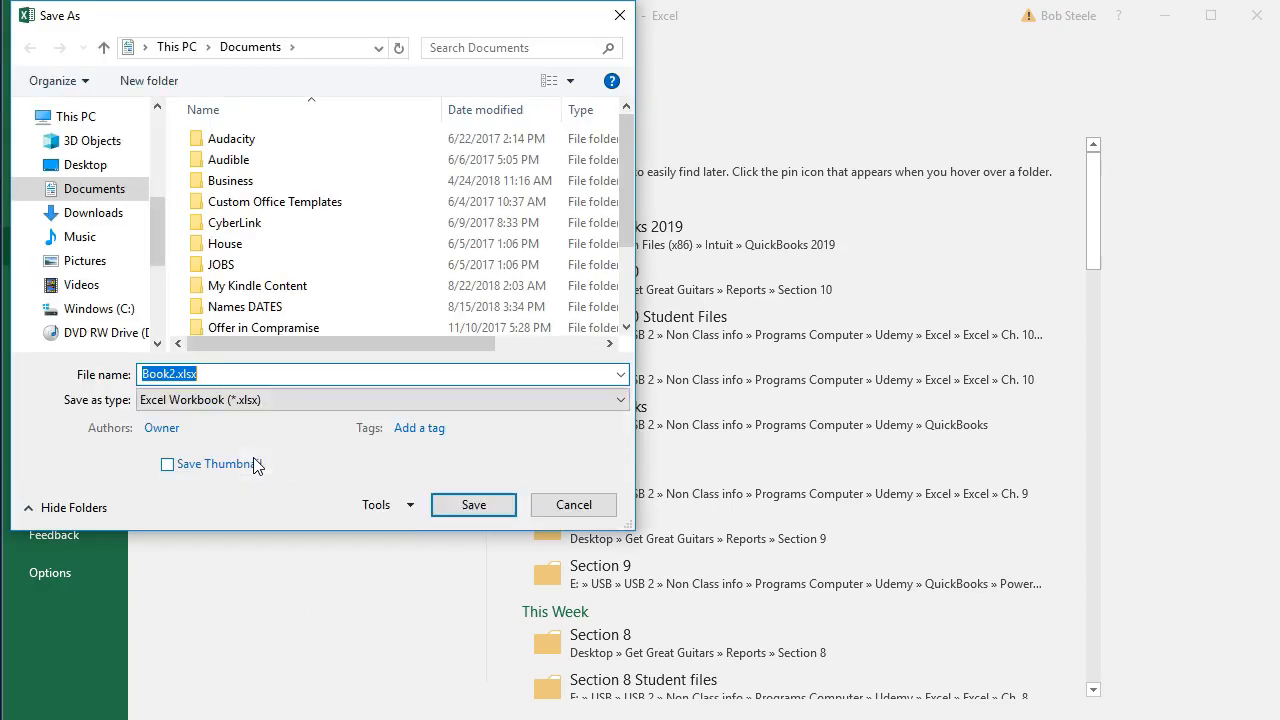
{"action": "left_click", "coordinate": [85, 167]}
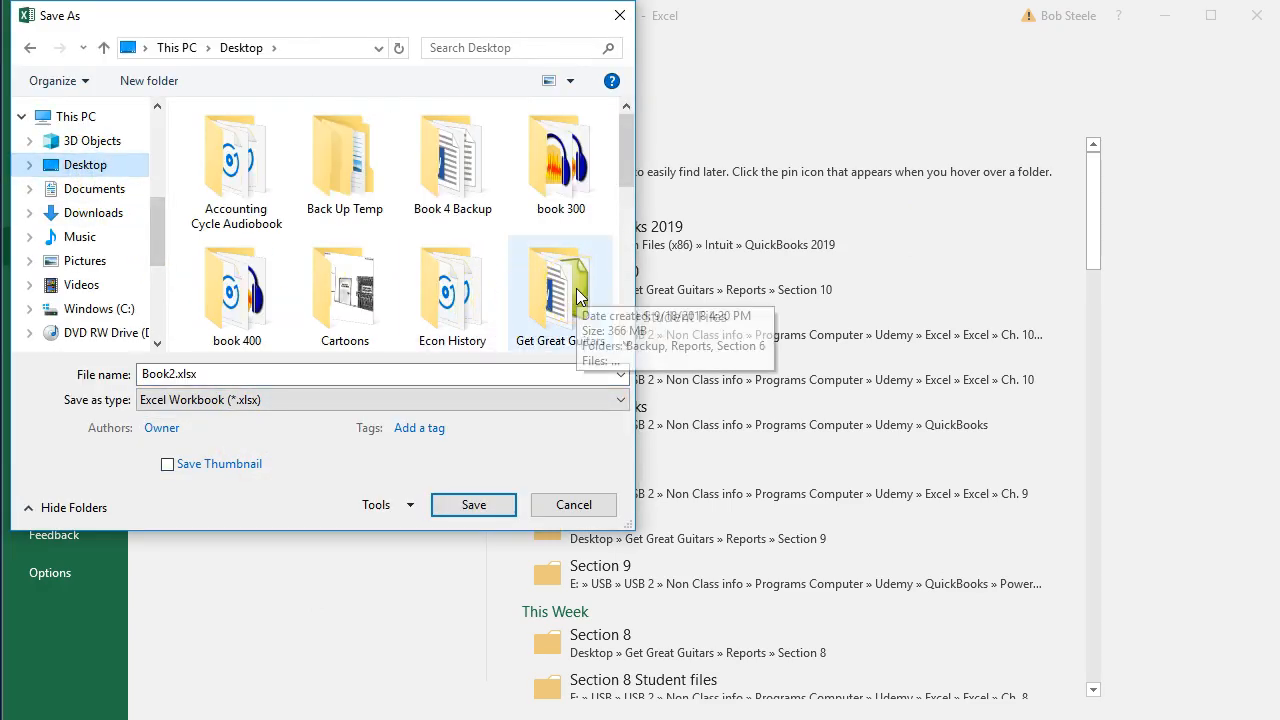
{"action": "double_click", "coordinate": [578, 295]}
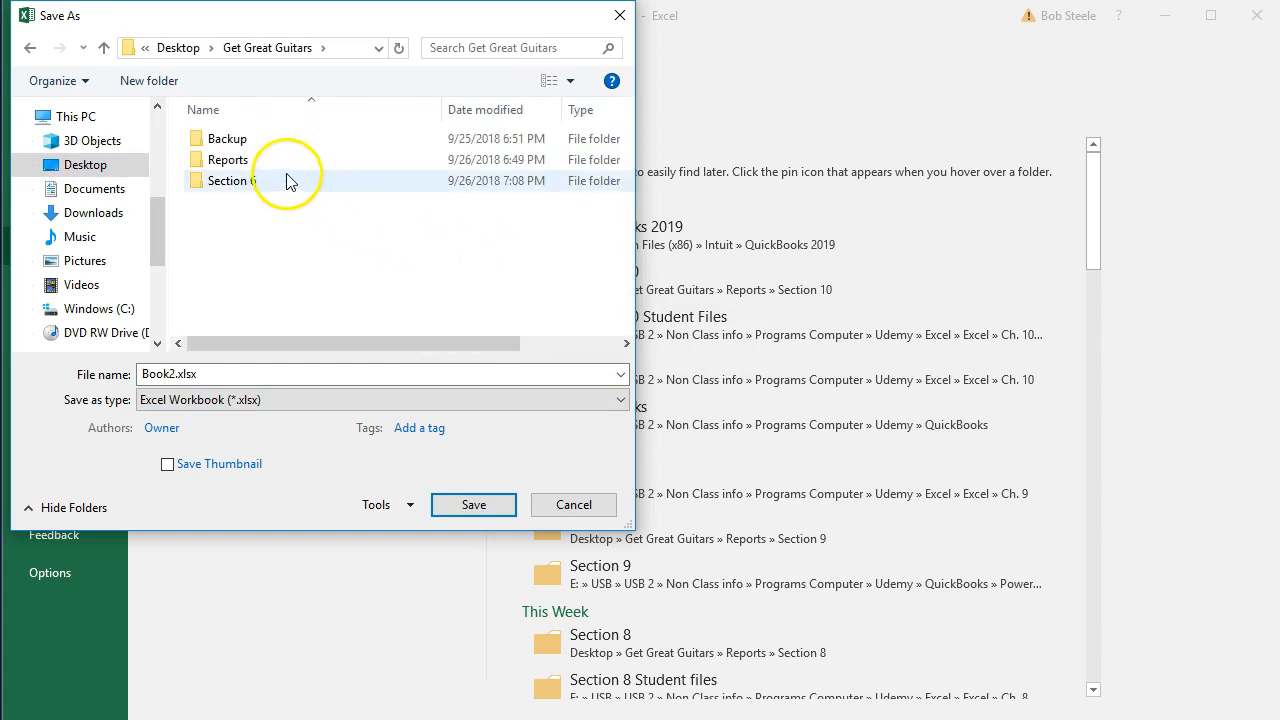
{"action": "double_click", "coordinate": [275, 174]}
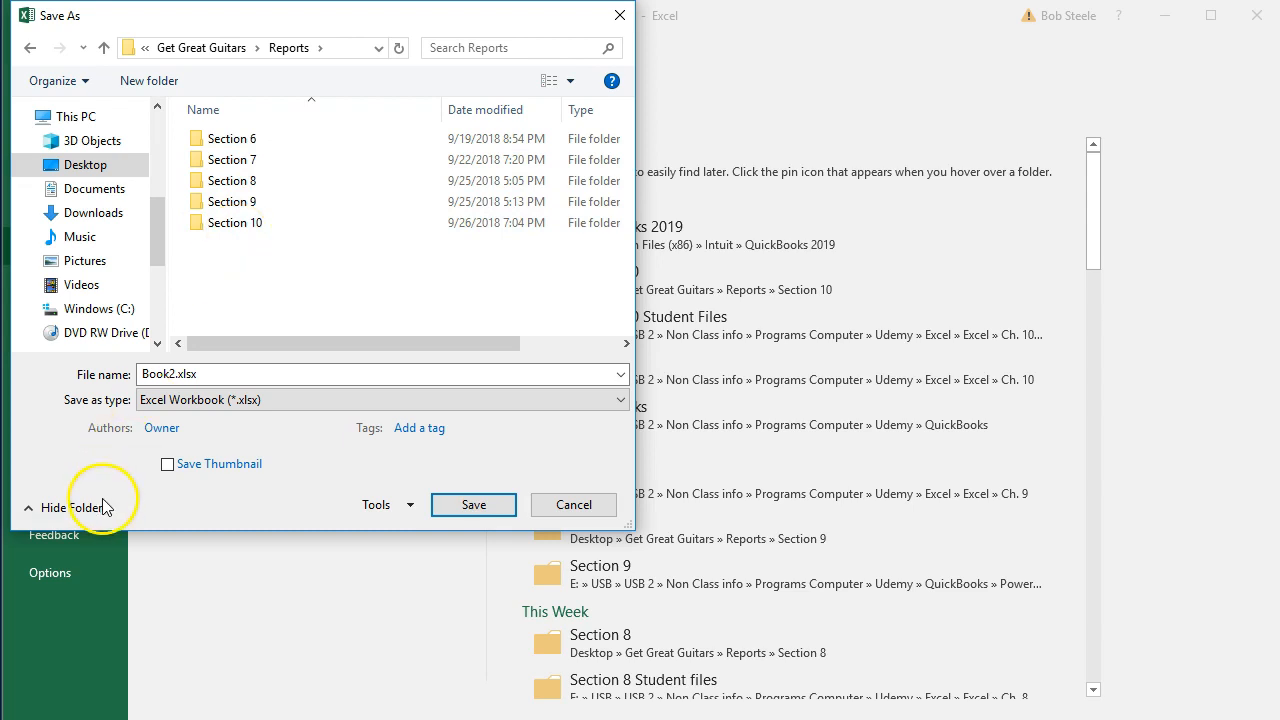
Create a new folder named Section 11 inside the Reports folder
{"action": "right_click", "coordinate": [246, 274]}
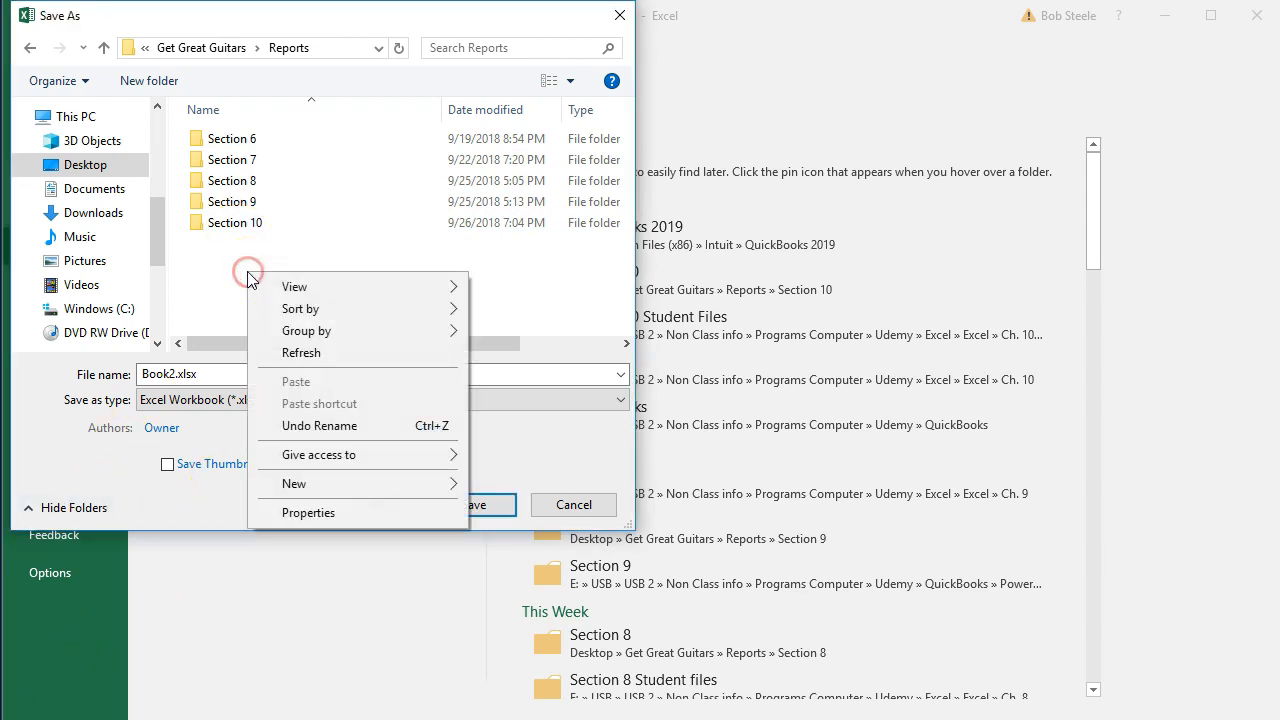
{"action": "mouse_move", "coordinate": [380, 485]}
{"action": "left_click", "coordinate": [507, 488]}
{"action": "type", "text": "Section 11"}
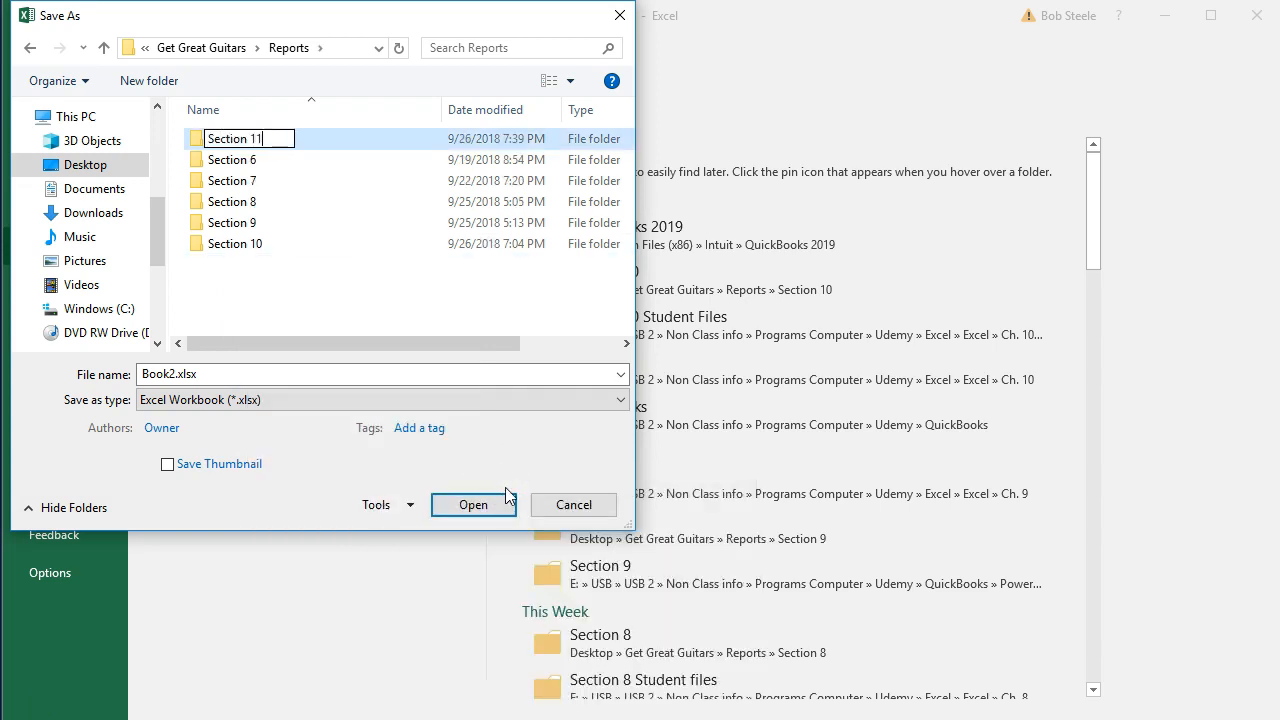
{"action": "left_click", "coordinate": [312, 350]}
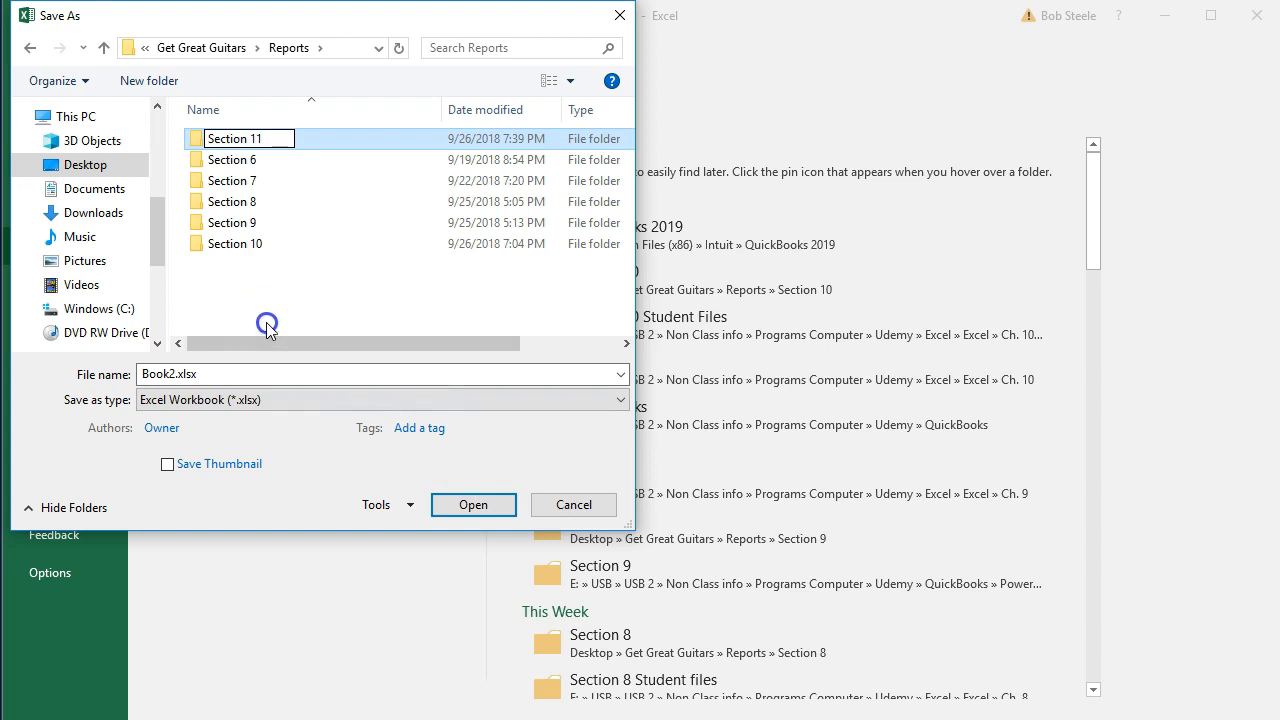
Save the workbook as Section 11 in the Section 11 folder and close Excel to return to QuickBooks
{"action": "double_click", "coordinate": [236, 250]}
{"action": "left_click", "coordinate": [235, 373]}
{"action": "type", "text": "Section 11"}
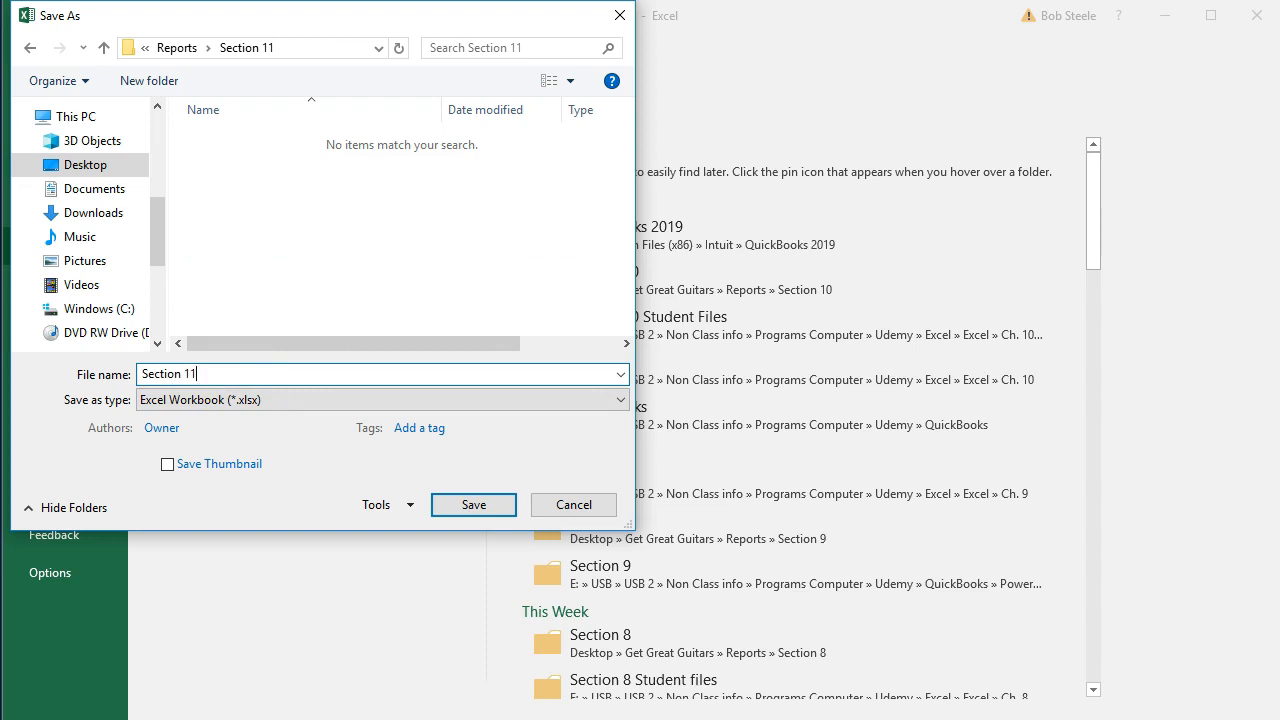
{"action": "key", "text": "Return"}
{"action": "left_click", "coordinate": [560, 432]}
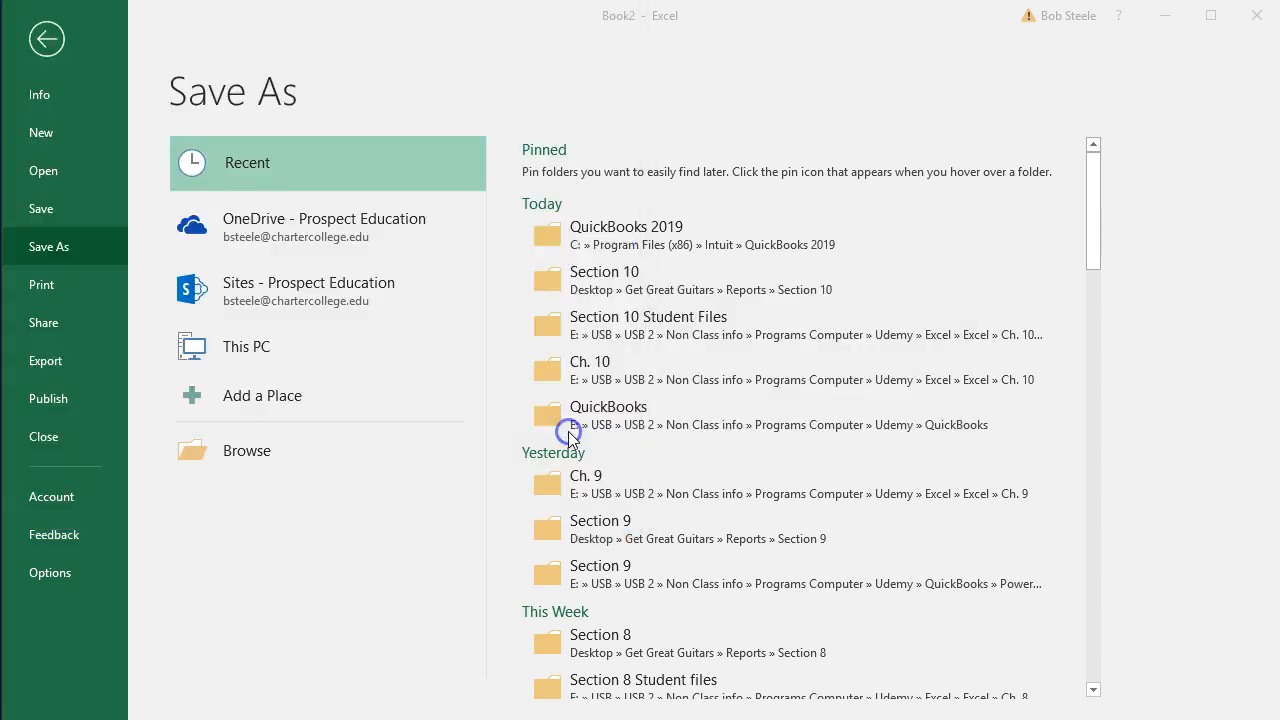
{"action": "left_click", "coordinate": [1260, 16]}
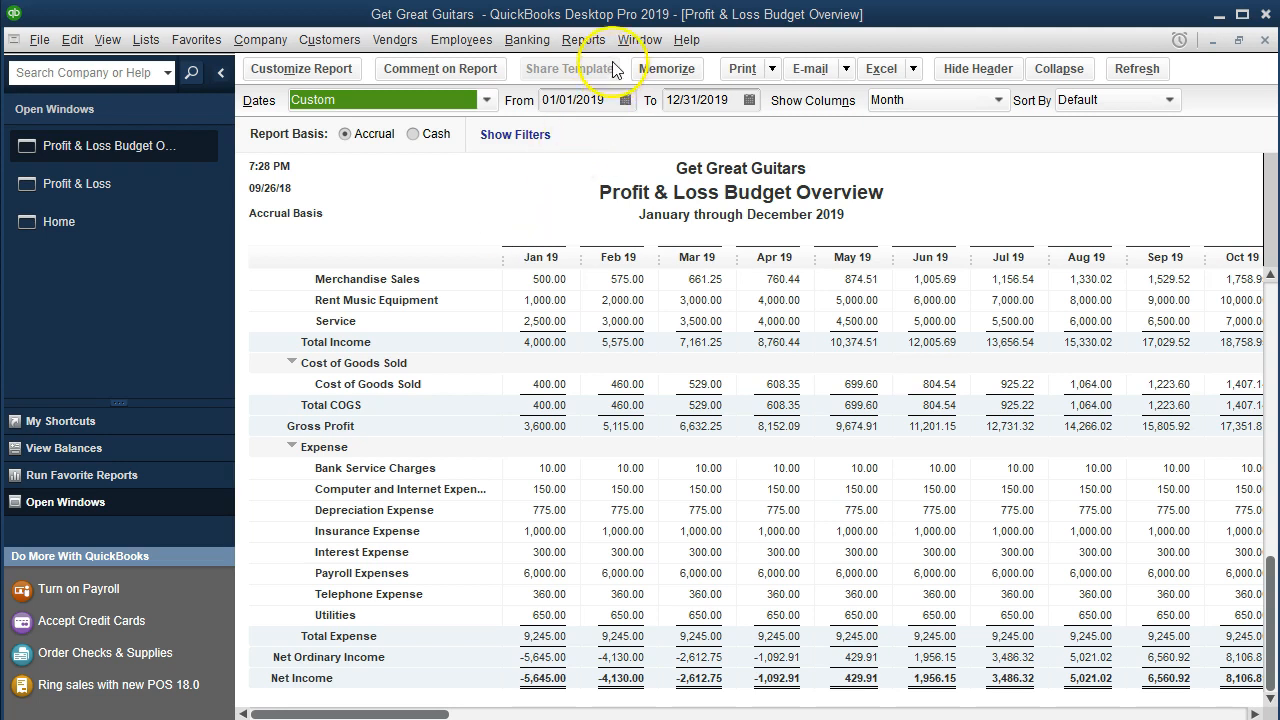
Generate a Budget vs. Actual report from the FY2019 - Profit & Loss by Account budget
{"action": "left_click", "coordinate": [590, 43]}
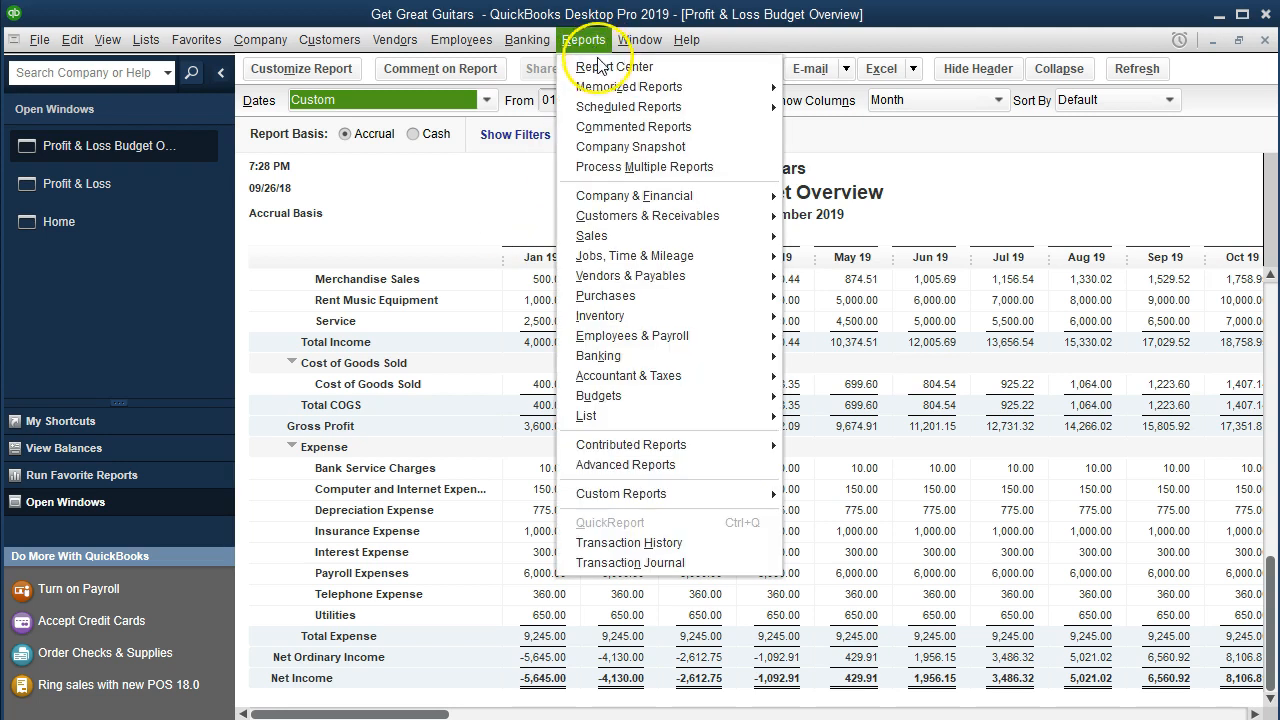
{"action": "left_click", "coordinate": [630, 238]}
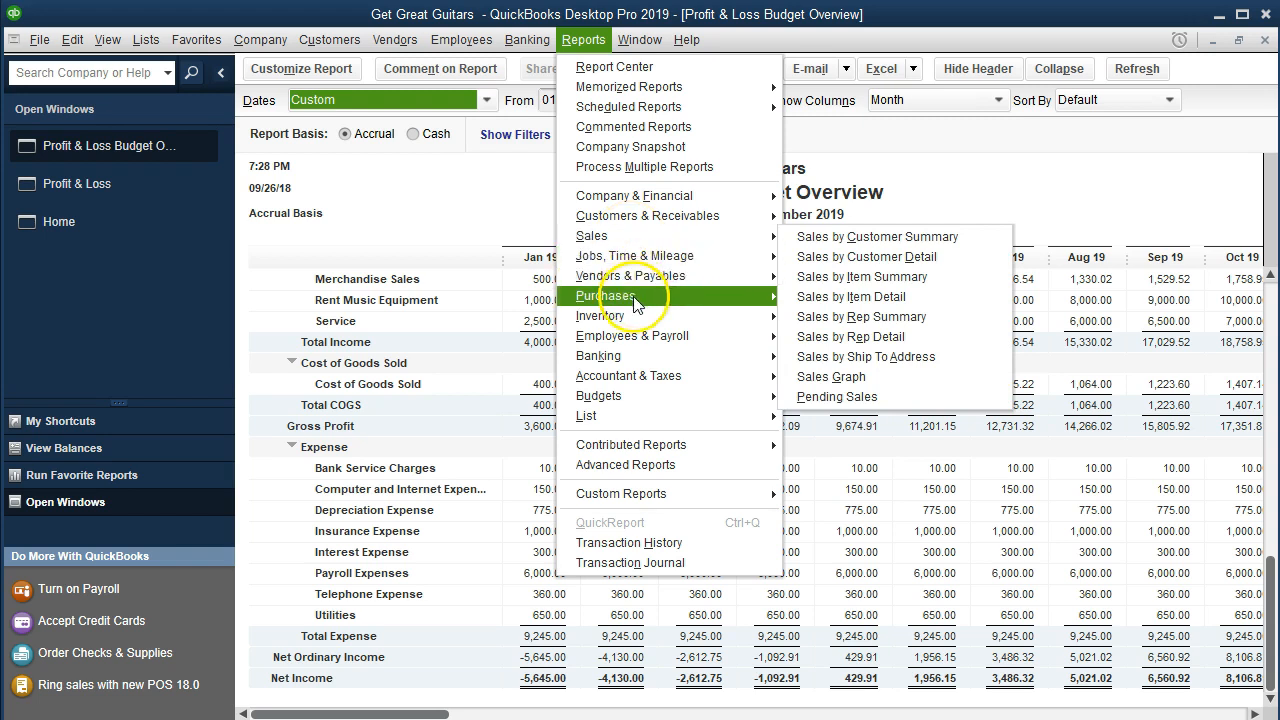
{"action": "left_click", "coordinate": [625, 394]}
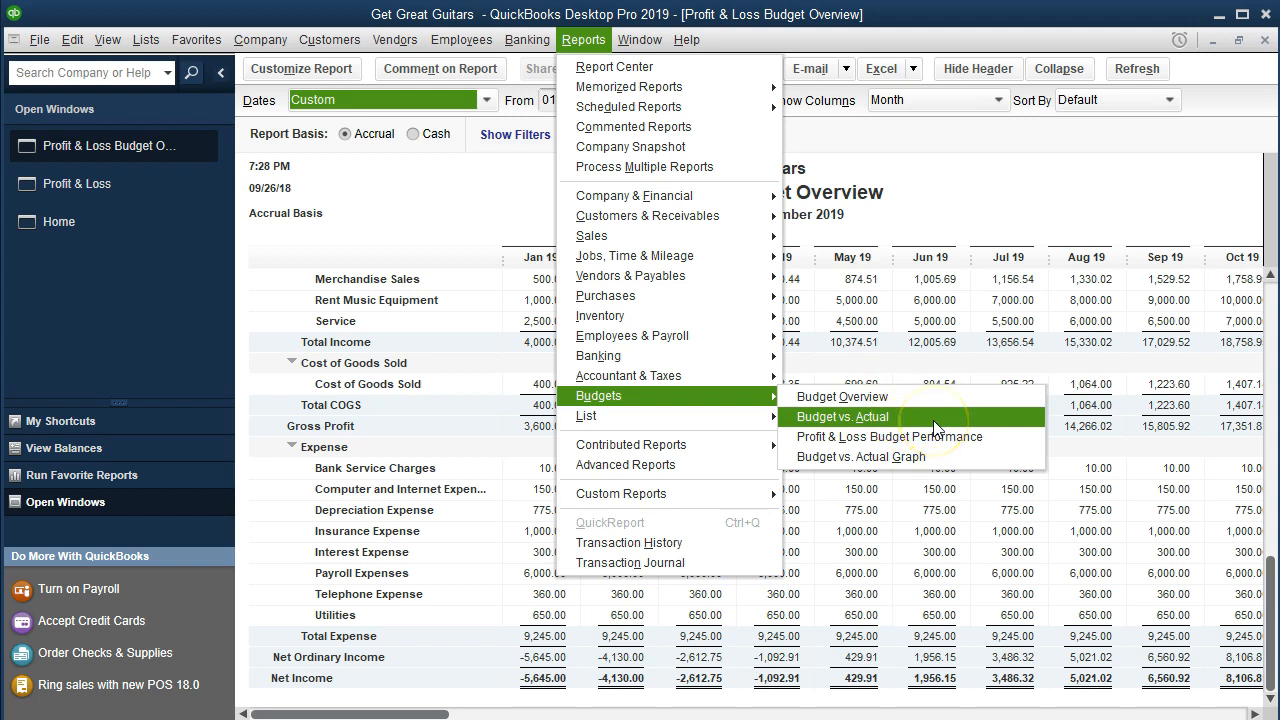
{"action": "left_click", "coordinate": [933, 420]}
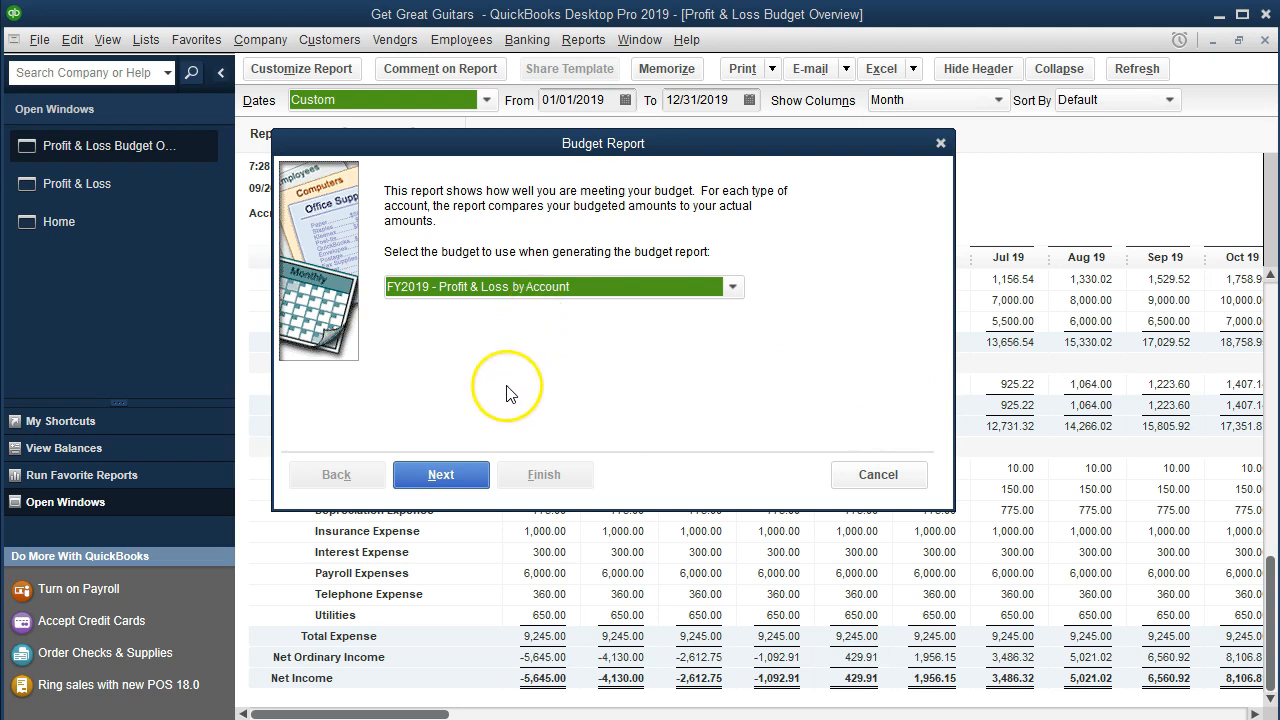
{"action": "left_click", "coordinate": [466, 477]}
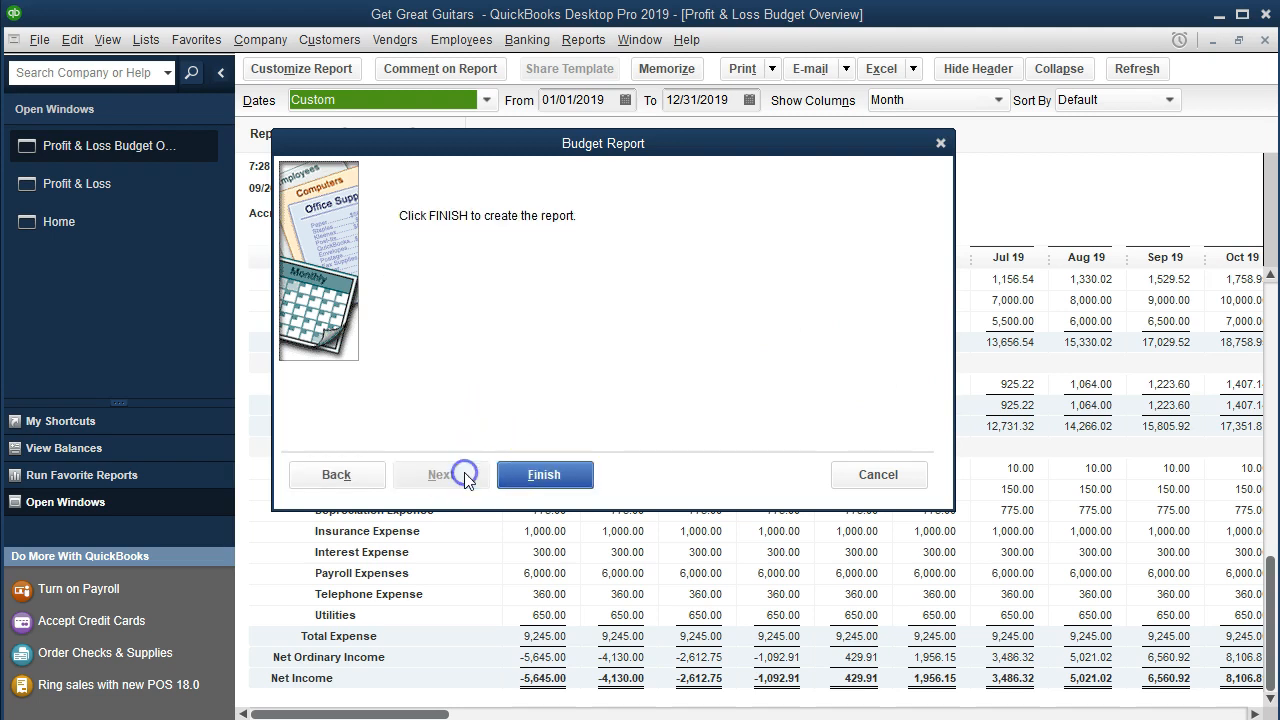
{"action": "left_click", "coordinate": [576, 482]}
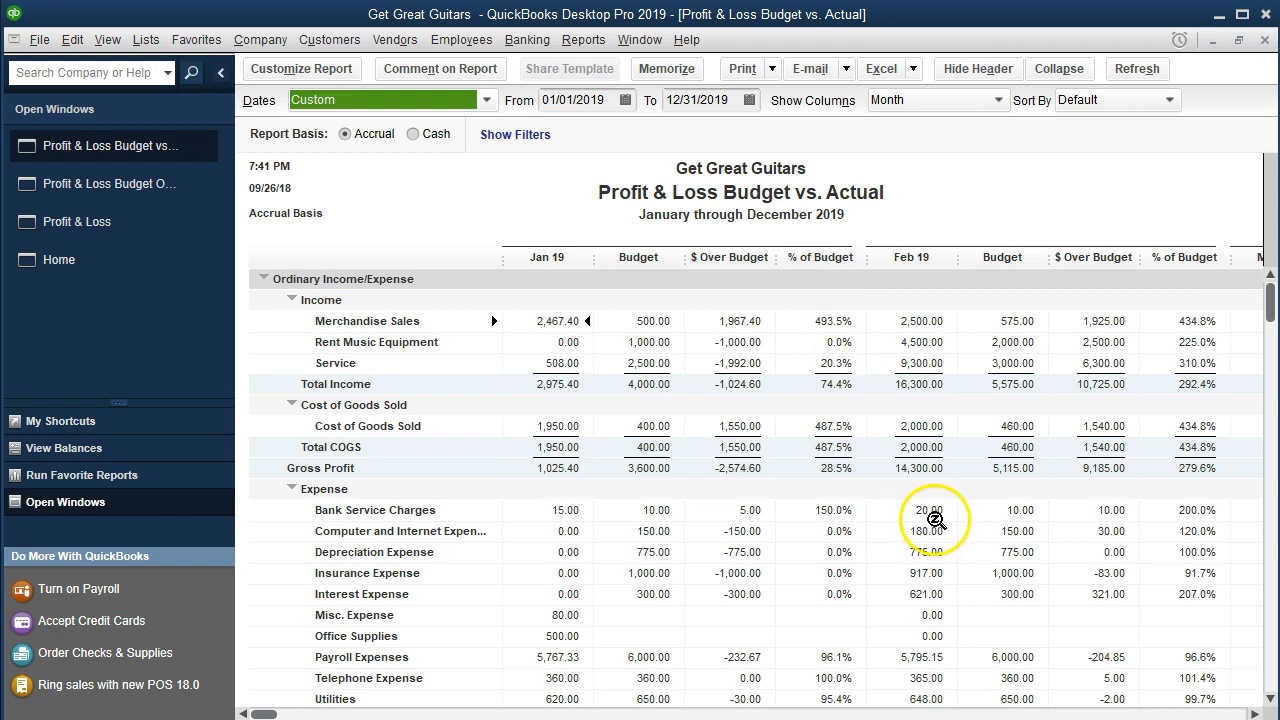
Set the Budget vs. Actual report's date range to 01/01/2019 through 02/28/2019
{"action": "left_click", "coordinate": [1254, 713]}
{"action": "left_click", "coordinate": [1254, 713]}
{"action": "left_click", "coordinate": [1254, 713]}
{"action": "left_click", "coordinate": [1254, 713]}
{"action": "left_click", "coordinate": [1254, 713]}
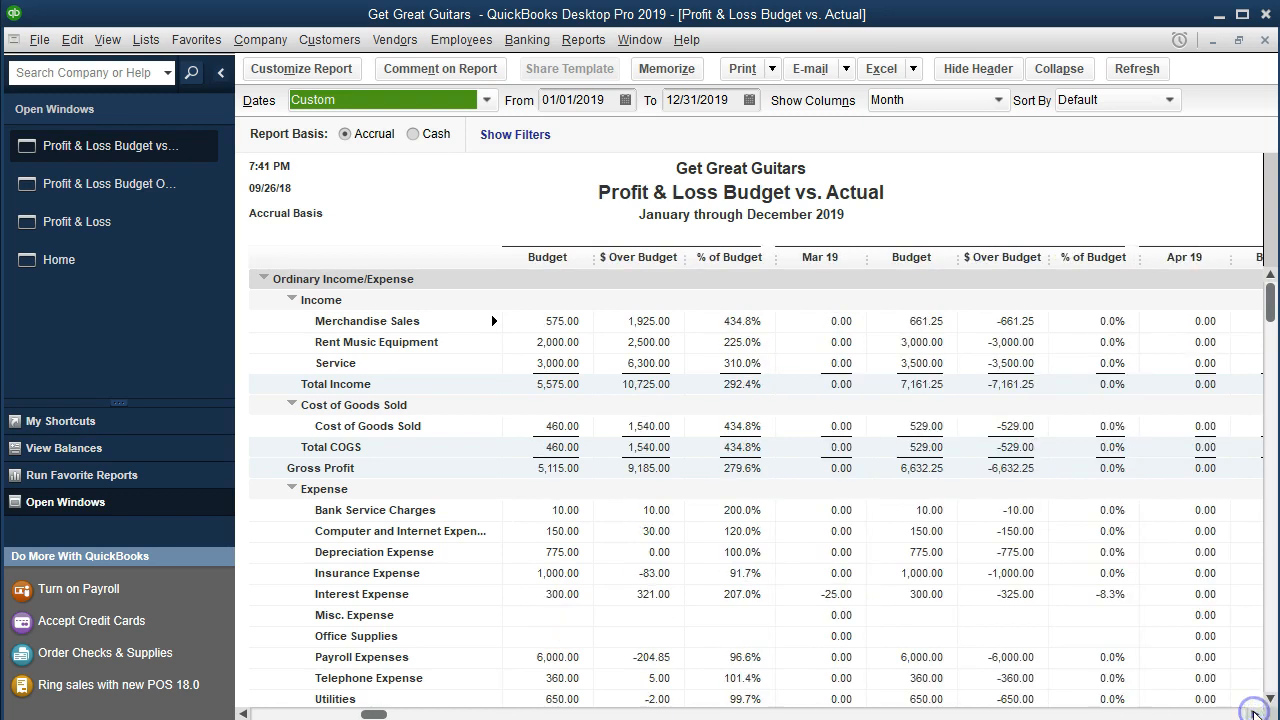
{"action": "left_click", "coordinate": [1254, 713]}
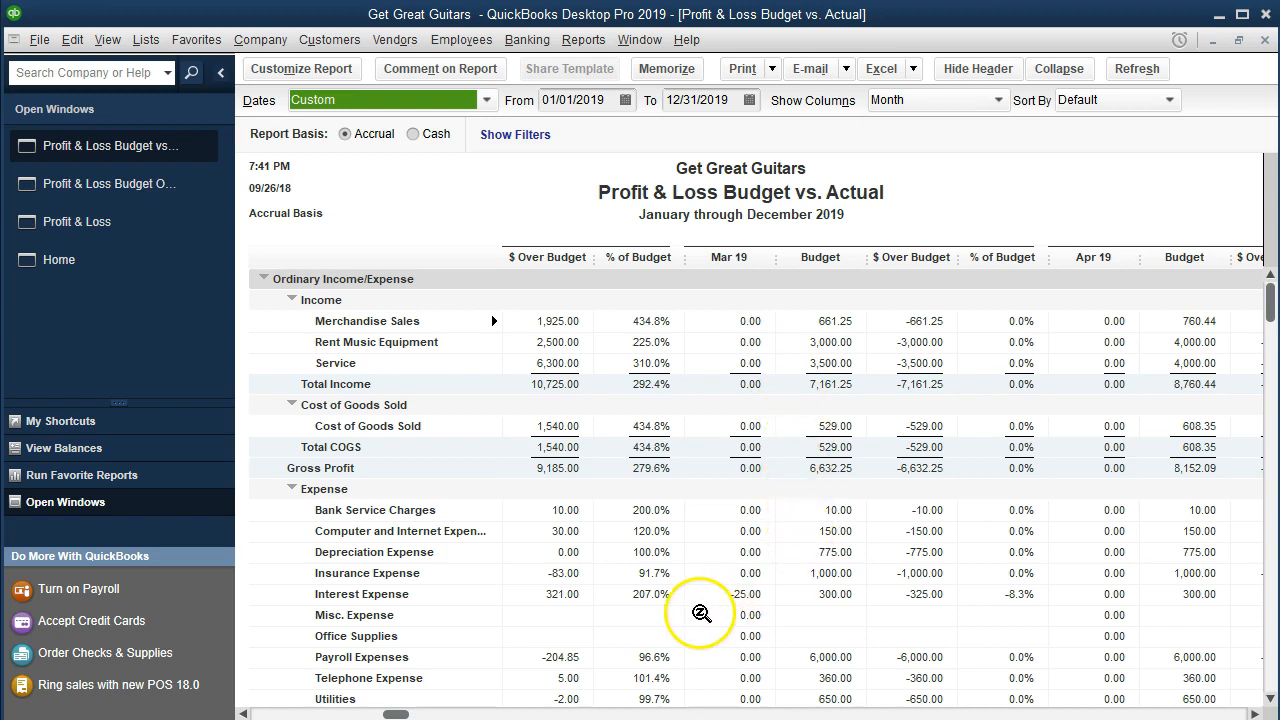
{"action": "key", "text": "Tab"}
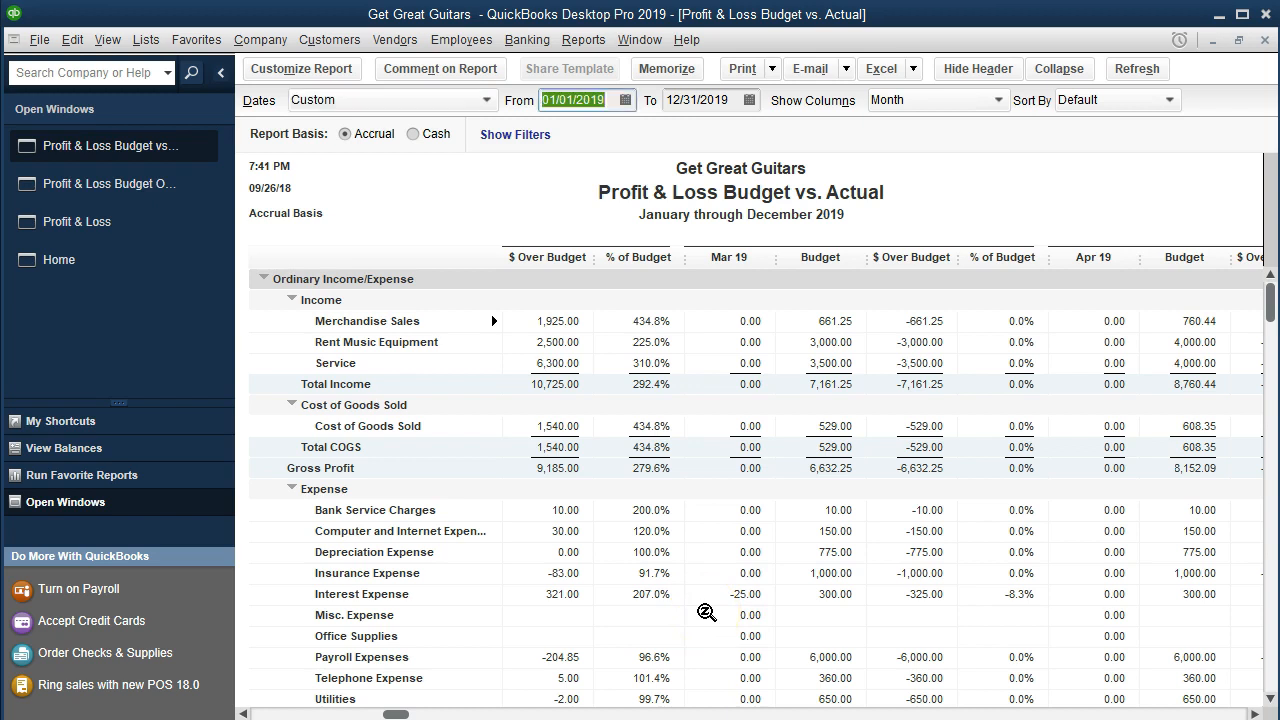
{"action": "type", "text": "0"}
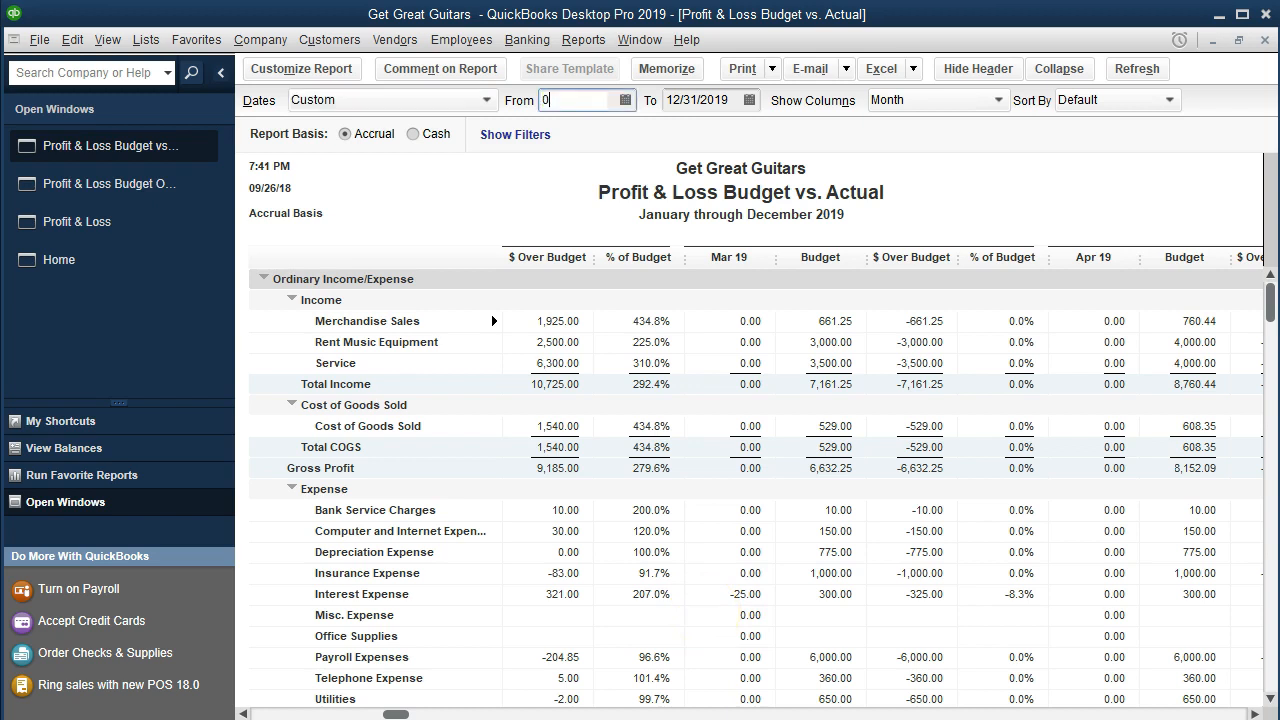
{"action": "type", "text": "1/01/2019"}
{"action": "key", "text": "Tab"}
{"action": "type", "text": "0"}
{"action": "type", "text": "2/28/2019"}
{"action": "key", "text": "Tab"}
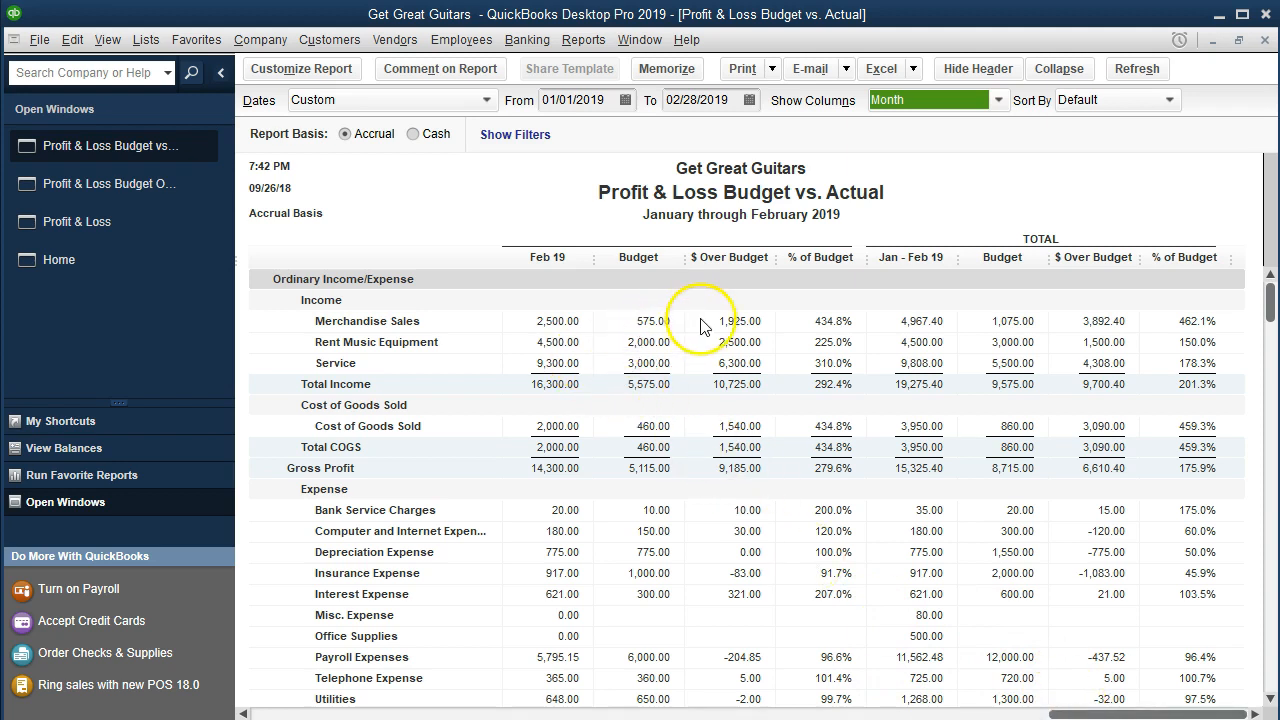
Open Calculator and check February's Merchandise Sales amount over budget by computing 2500 minus 575
{"action": "key", "text": "XF86Calculator"}
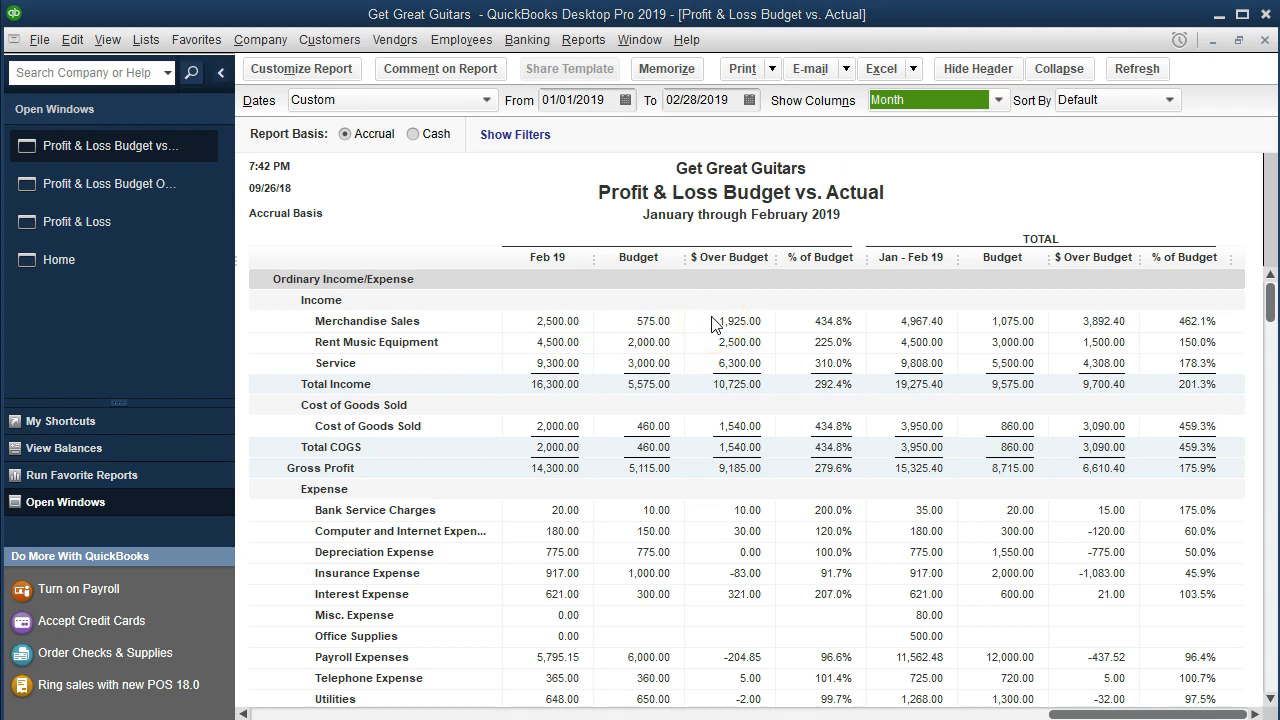
{"action": "left_click_drag", "start_coordinate": [767, 191], "coordinate": [893, 217]}
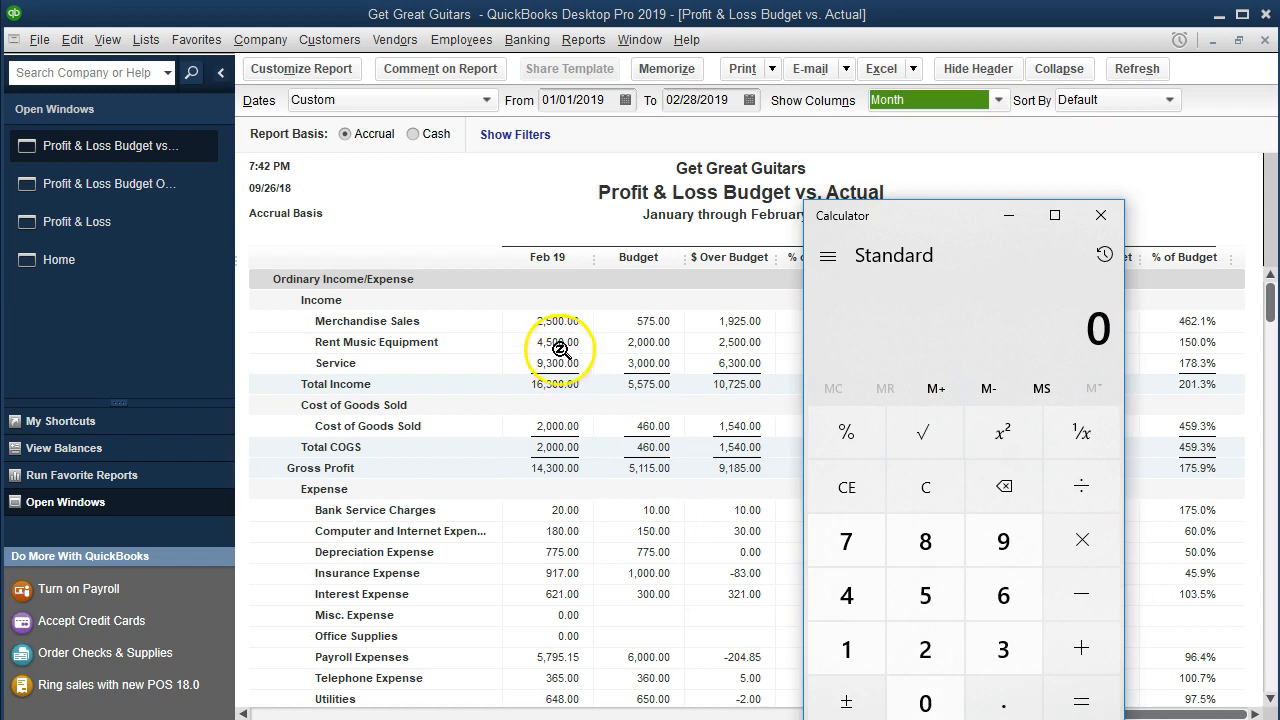
{"action": "type", "text": "2500"}
{"action": "key", "text": "minus"}
{"action": "type", "text": "575"}
{"action": "key", "text": "Return"}
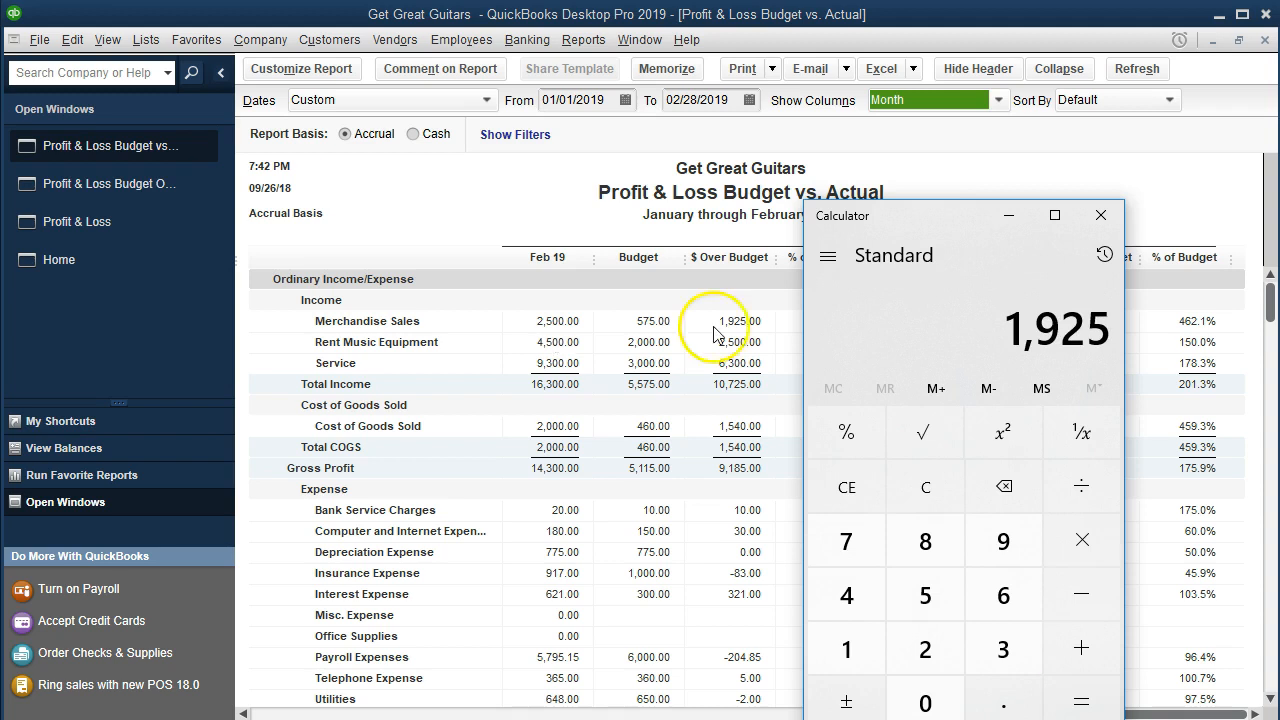
Check February's Merchandise Sales percentage of budget by dividing 2500 by 575, and close Calculator
{"action": "left_click_drag", "start_coordinate": [937, 218], "coordinate": [1017, 207]}
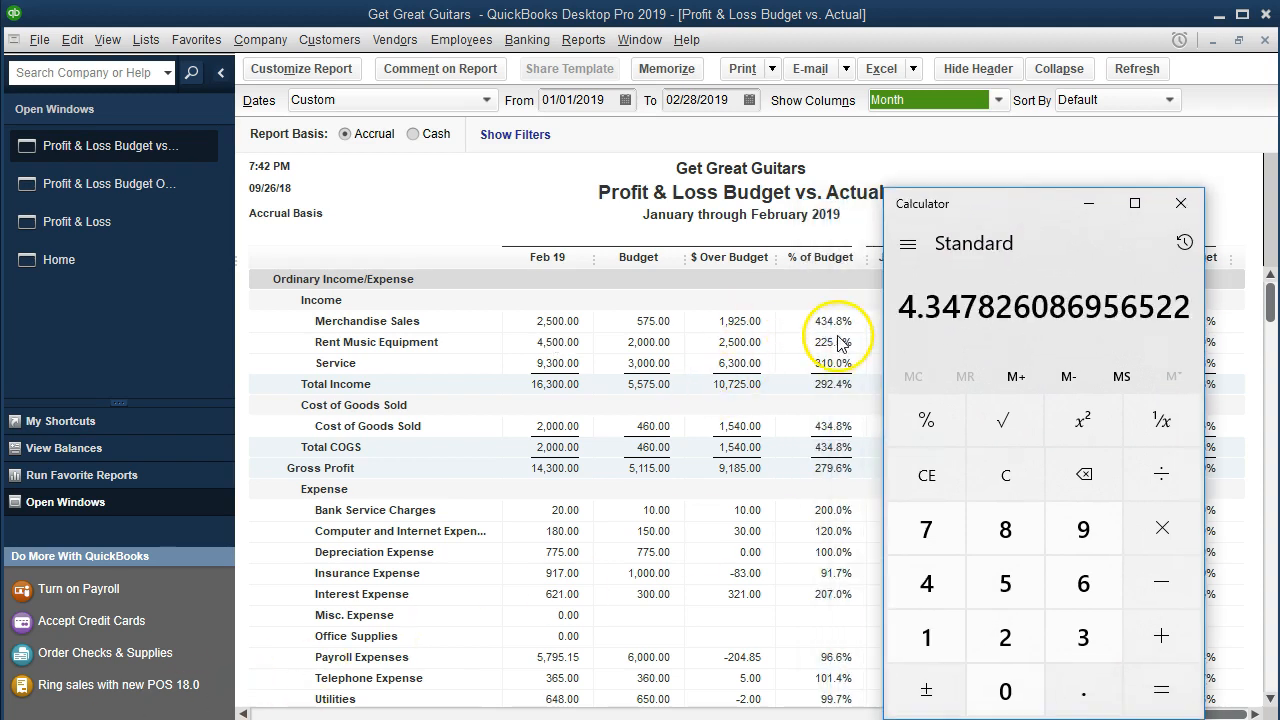
{"action": "left_click", "coordinate": [1005, 475]}
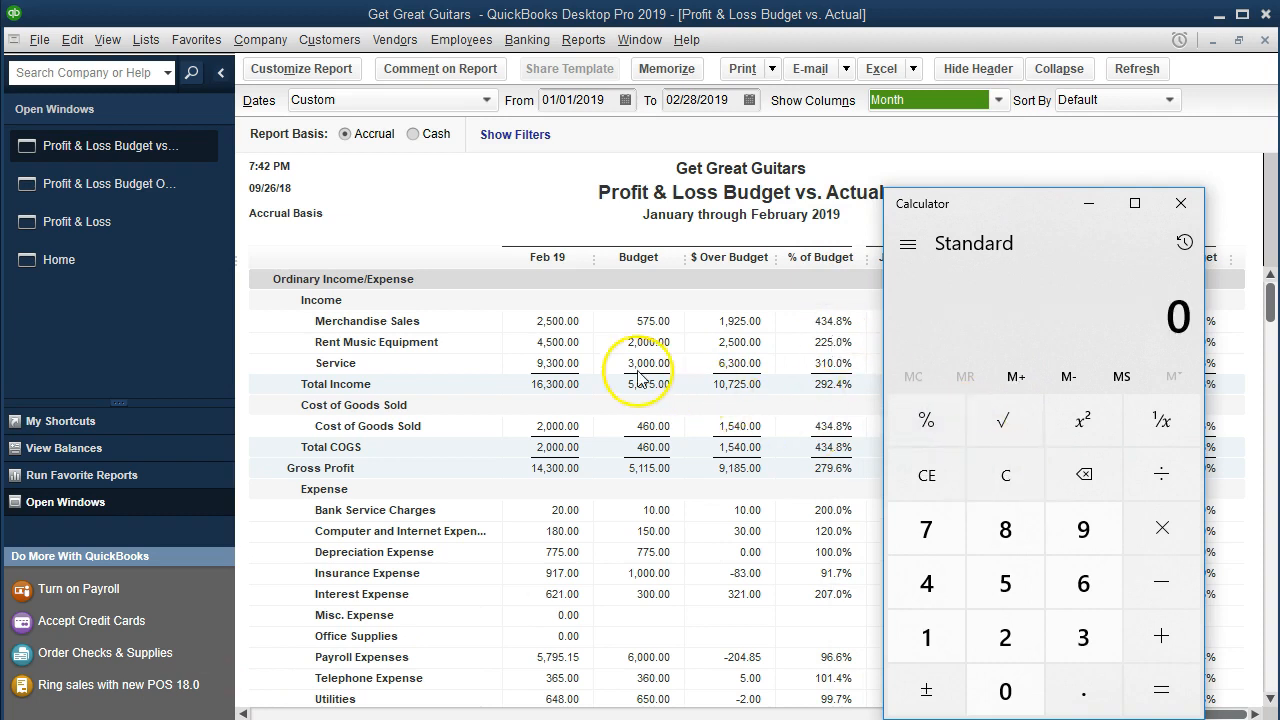
{"action": "type", "text": "2500"}
{"action": "key", "text": "slash"}
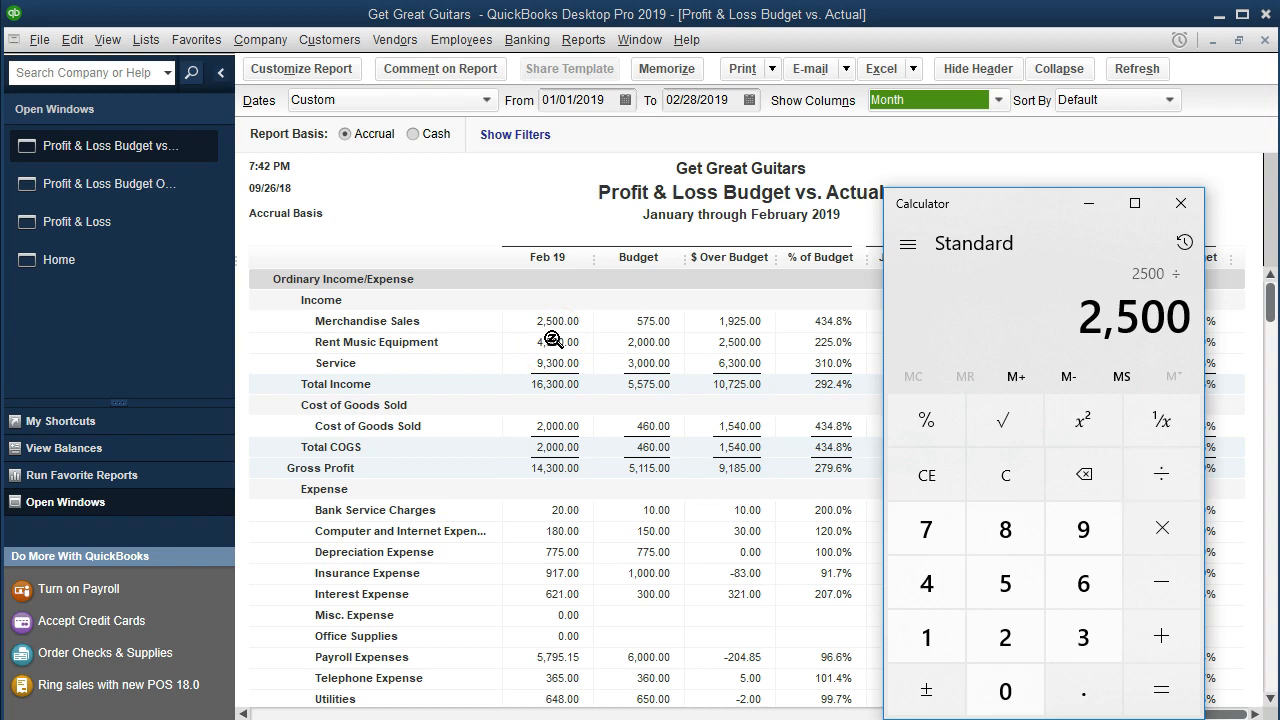
{"action": "type", "text": "575"}
{"action": "key", "text": "Return"}
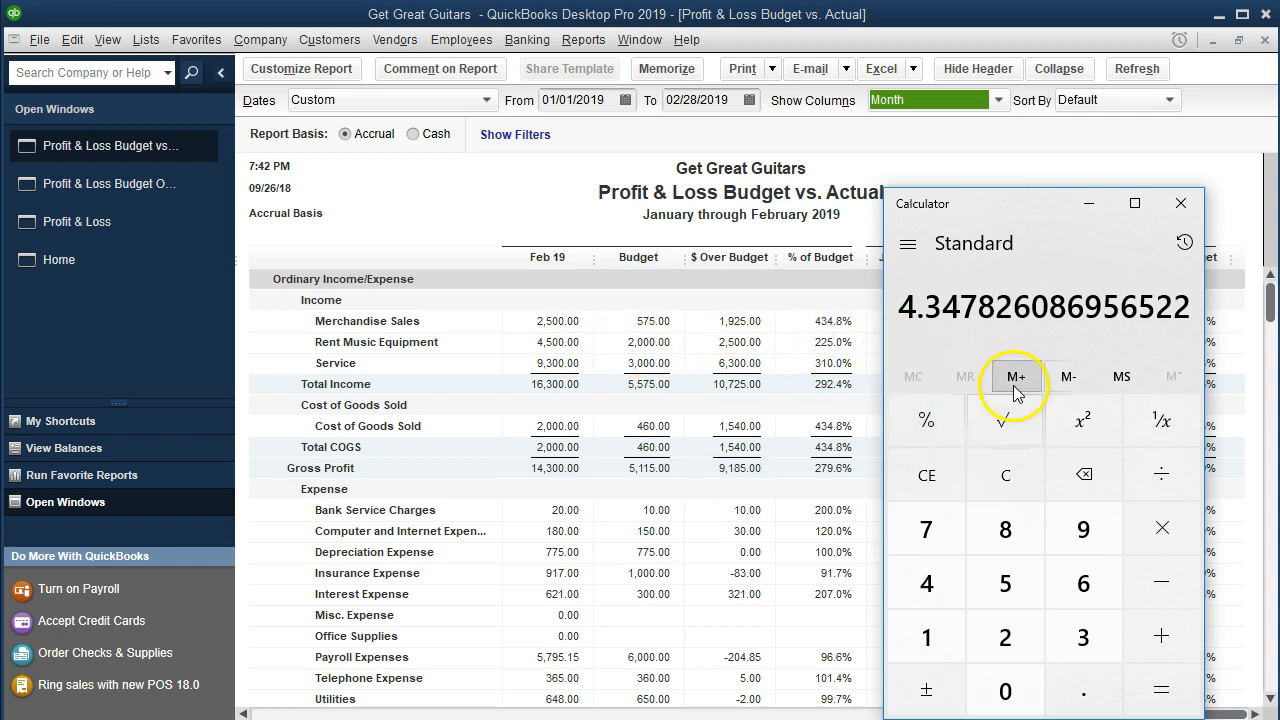
{"action": "left_click", "coordinate": [1182, 212]}
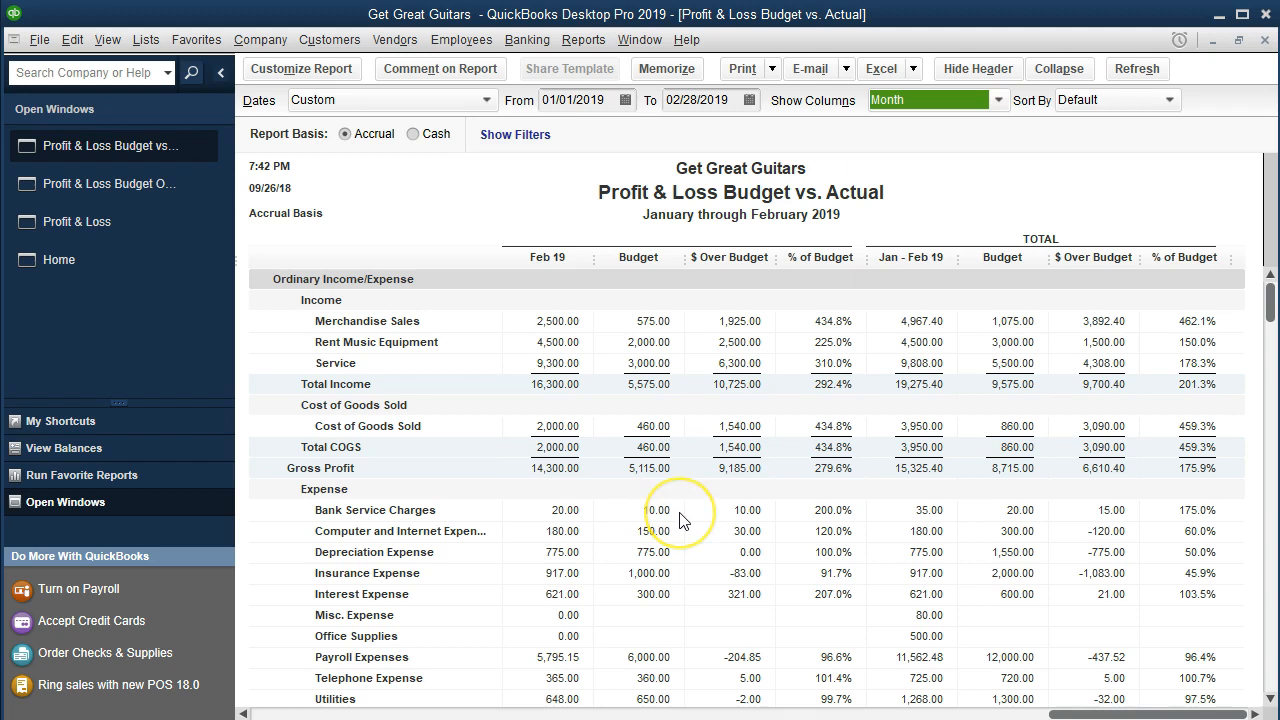
Review the report's expense rows and set up its Excel export as a new worksheet in an existing workbook
{"action": "scroll", "coordinate": [678, 518], "scroll_direction": "down", "scroll_amount": 1}
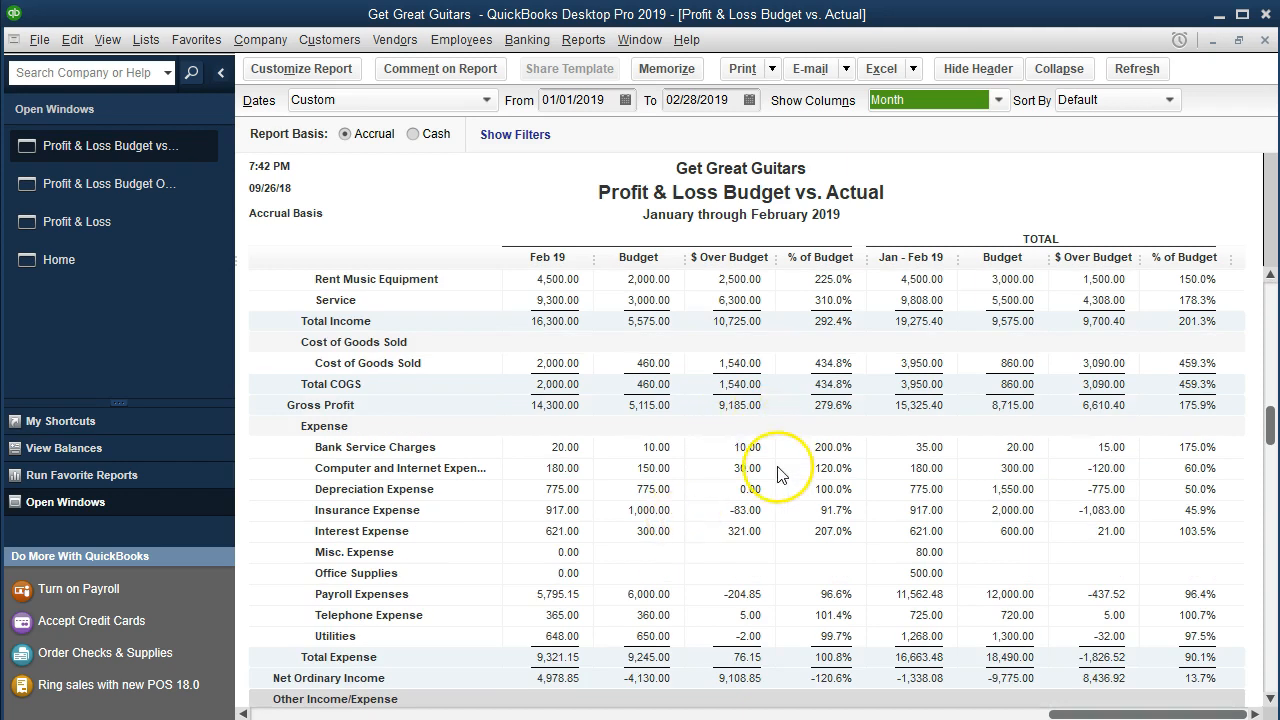
{"action": "scroll", "coordinate": [778, 472], "scroll_direction": "down", "scroll_amount": 1}
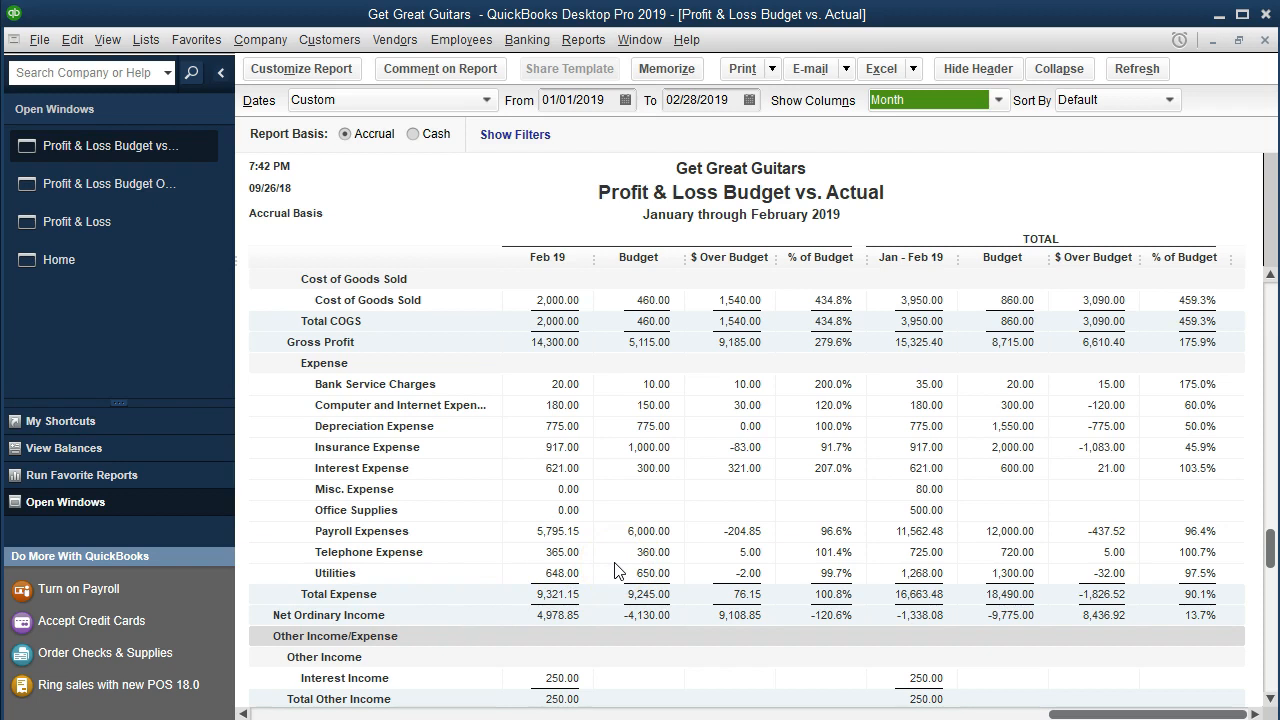
{"action": "scroll", "coordinate": [615, 570], "scroll_direction": "up", "scroll_amount": 2}
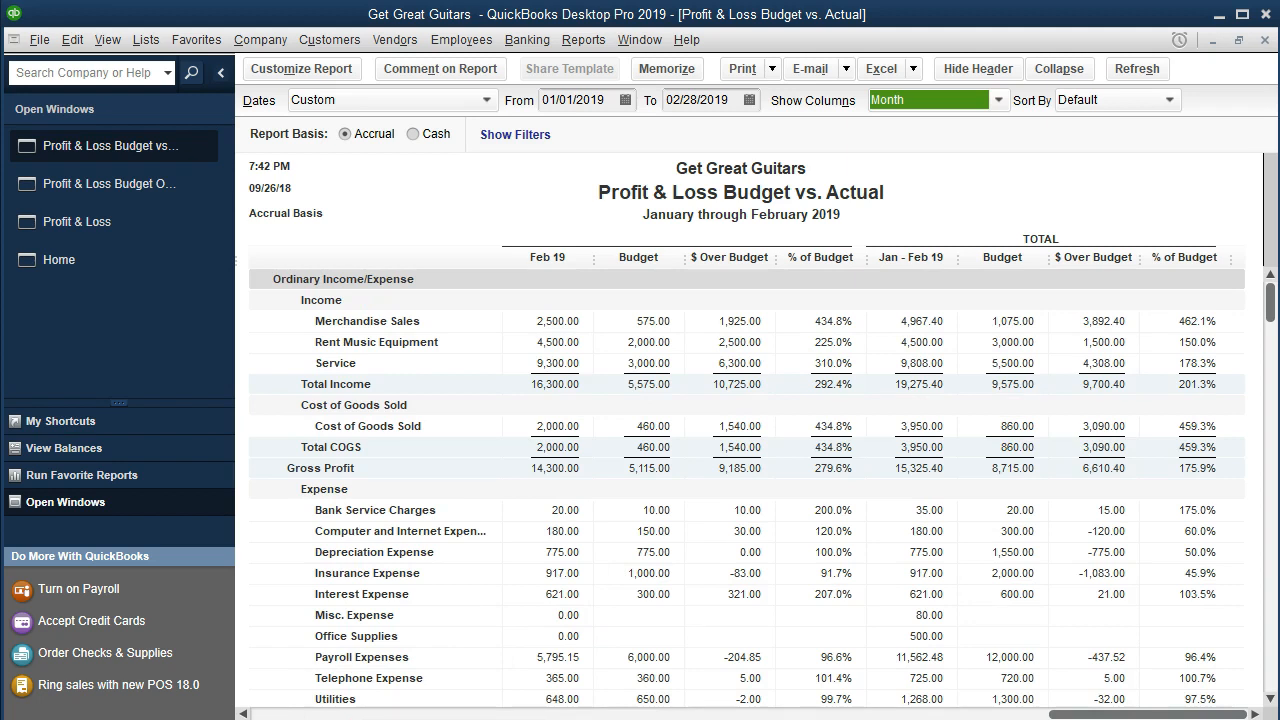
{"action": "left_click", "coordinate": [910, 72]}
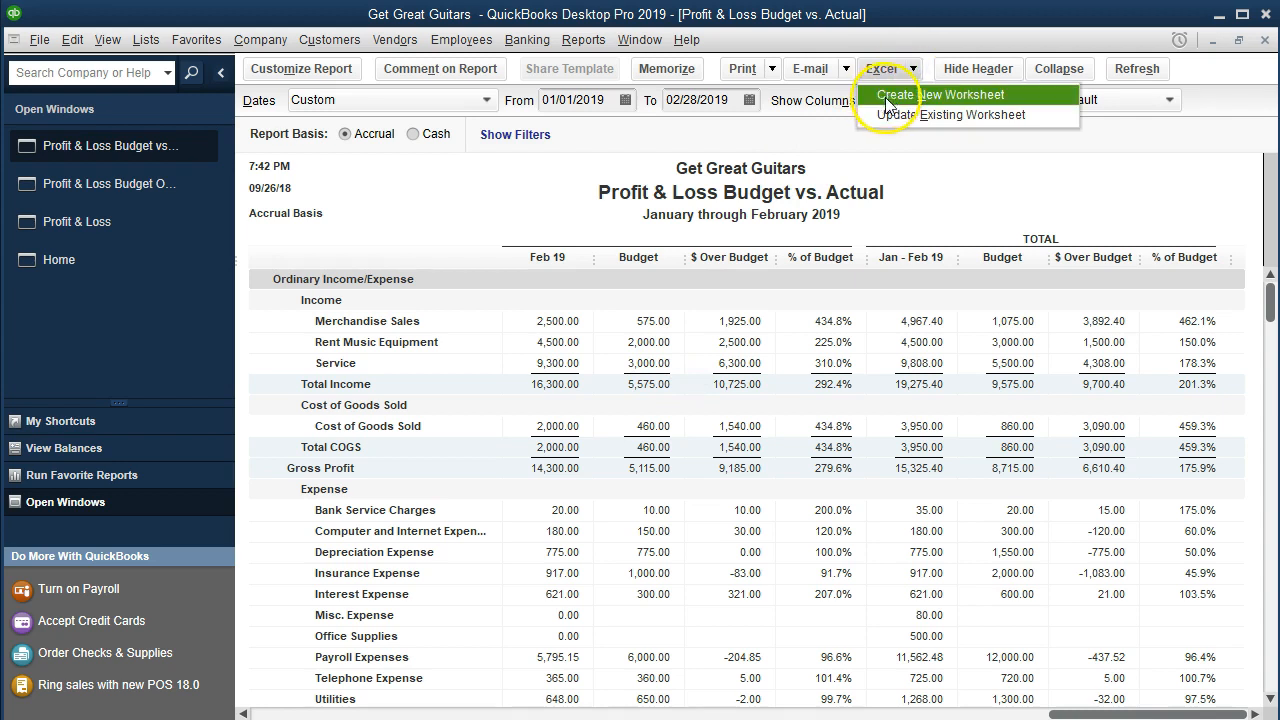
{"action": "left_click", "coordinate": [1002, 94]}
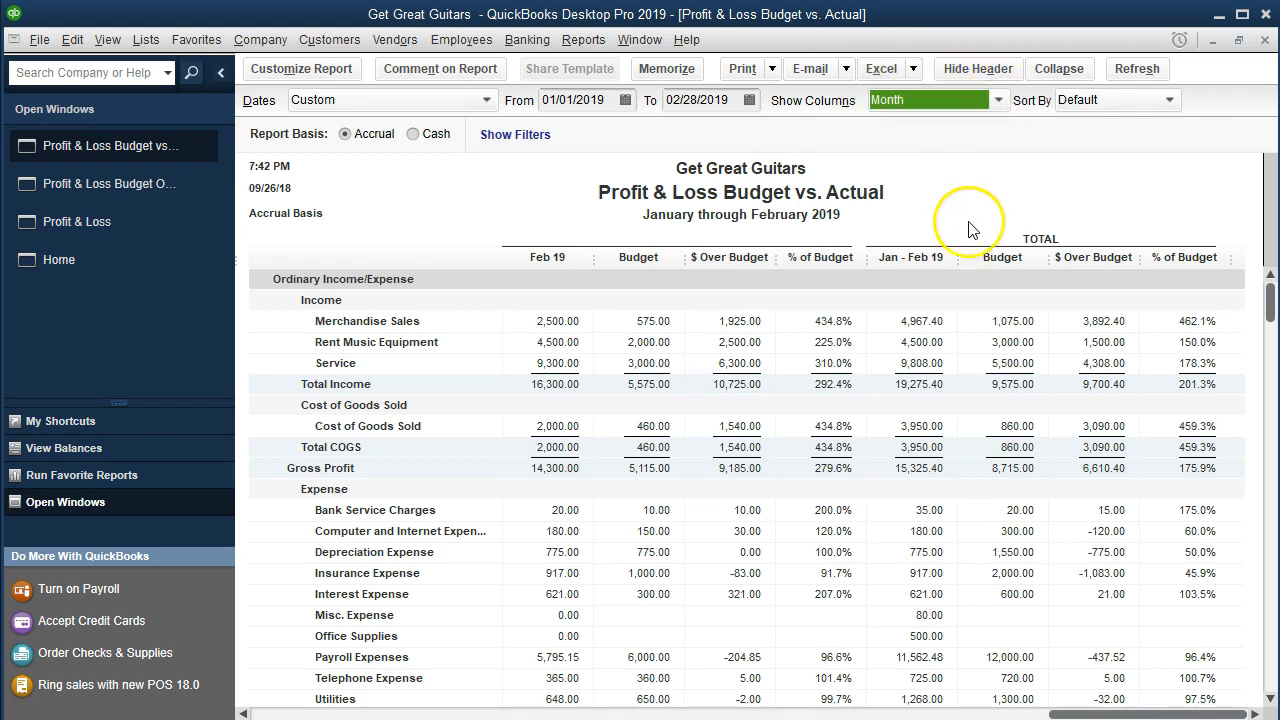
{"action": "left_click", "coordinate": [606, 252]}
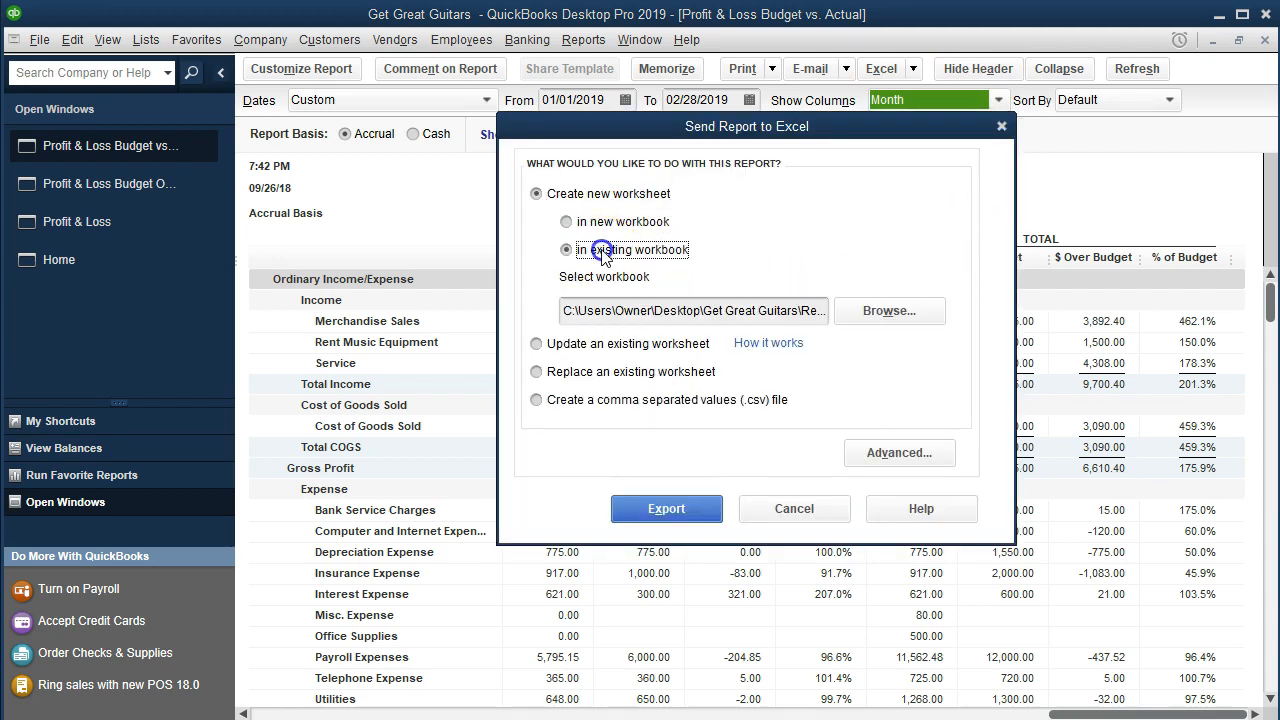
Choose Section 11.xlsx in the Section 11 folder under Reports as the target workbook and export the report
{"action": "left_click", "coordinate": [884, 330]}
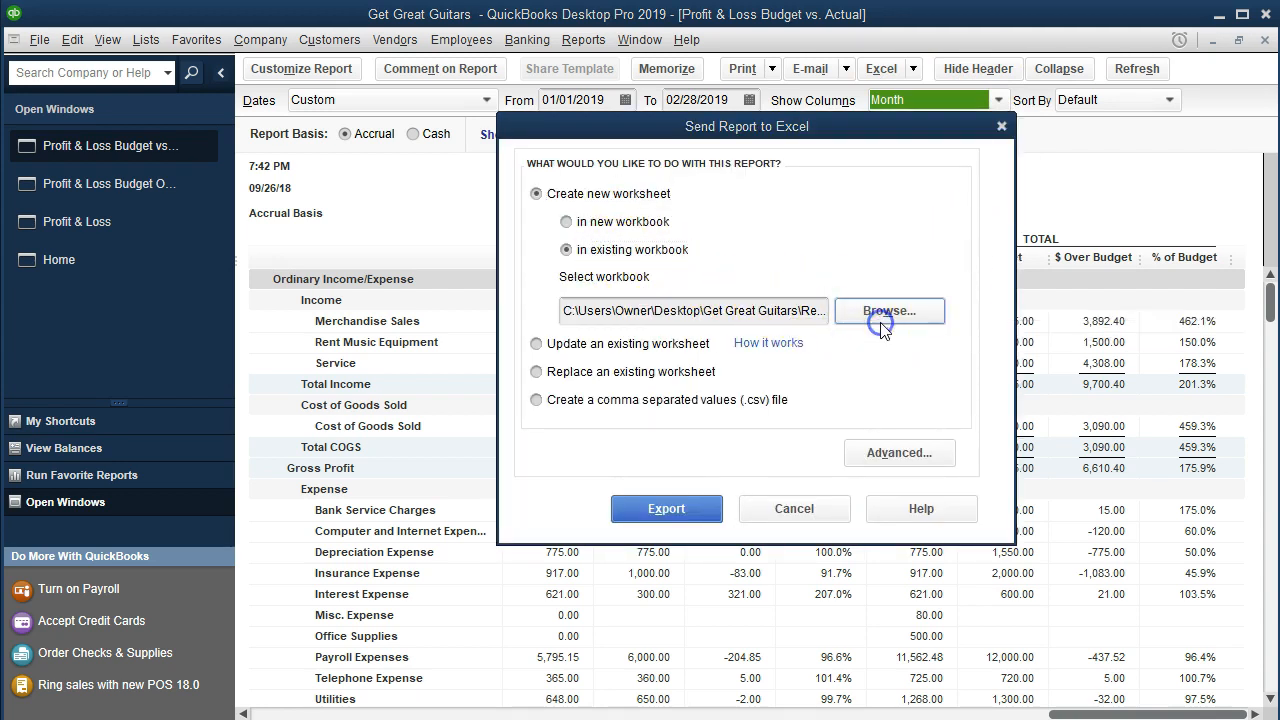
{"action": "left_click", "coordinate": [856, 190]}
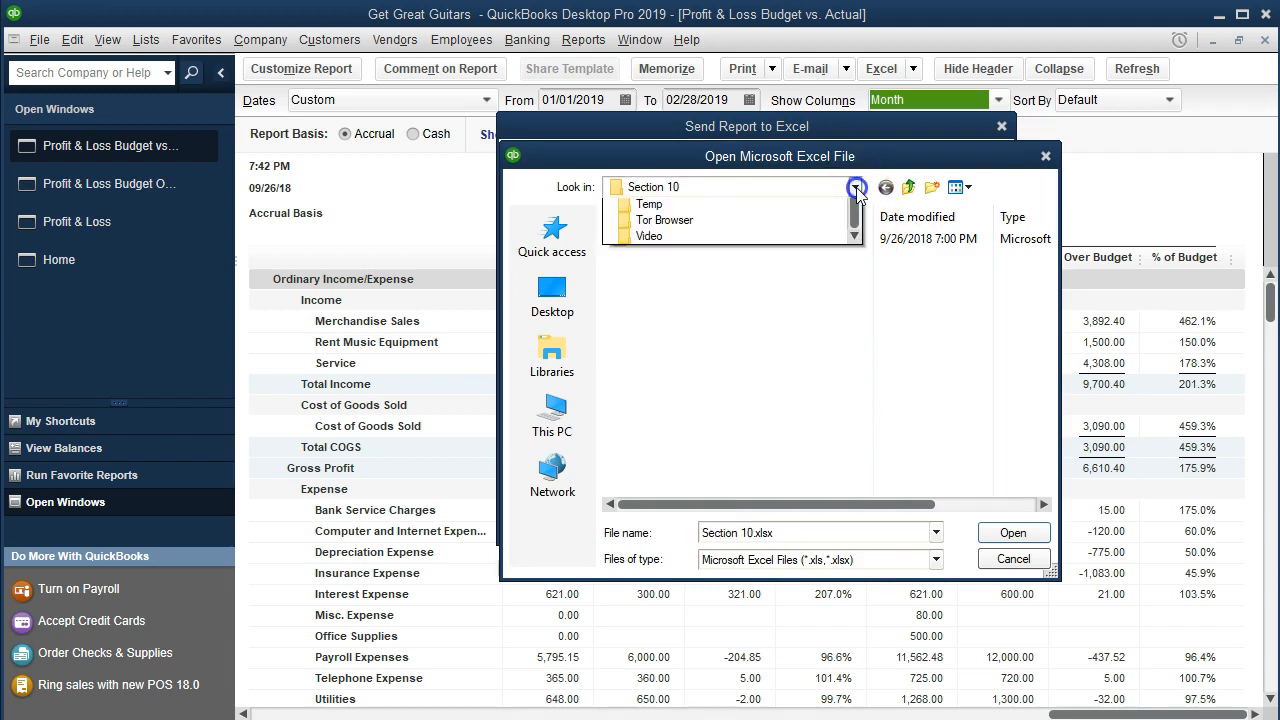
{"action": "left_click", "coordinate": [854, 207]}
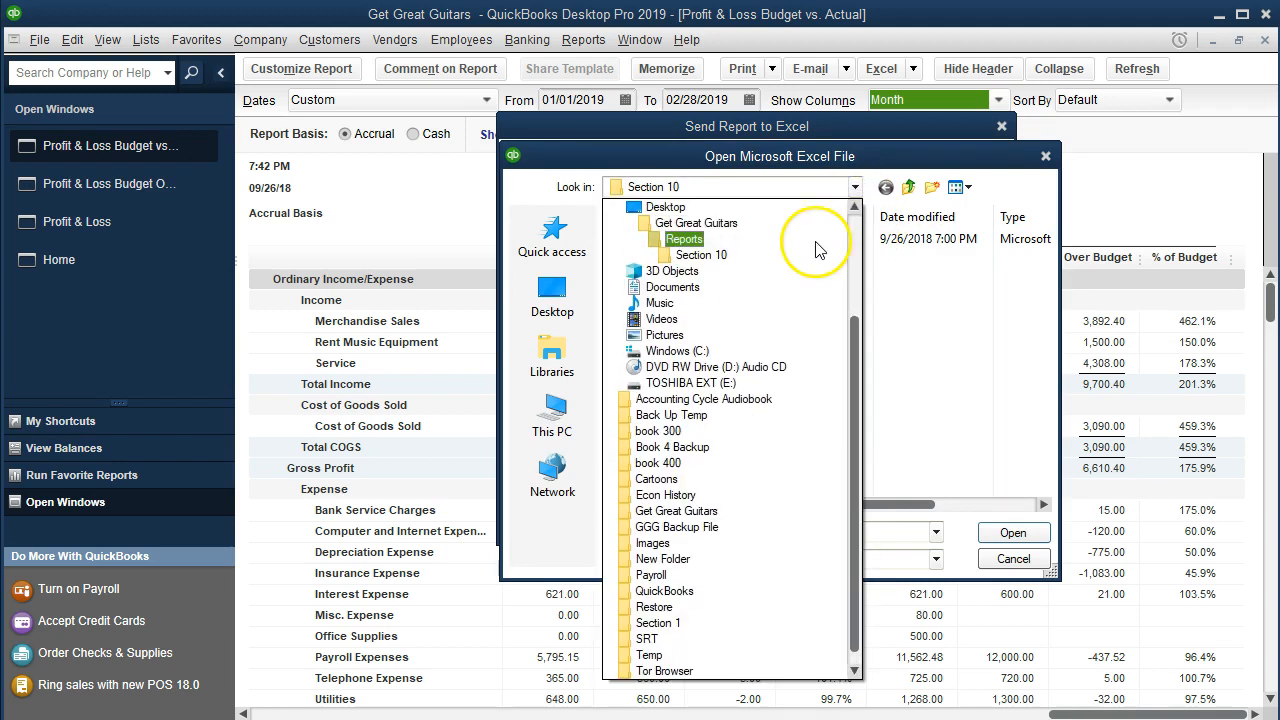
{"action": "left_click", "coordinate": [815, 241]}
{"action": "double_click", "coordinate": [668, 338]}
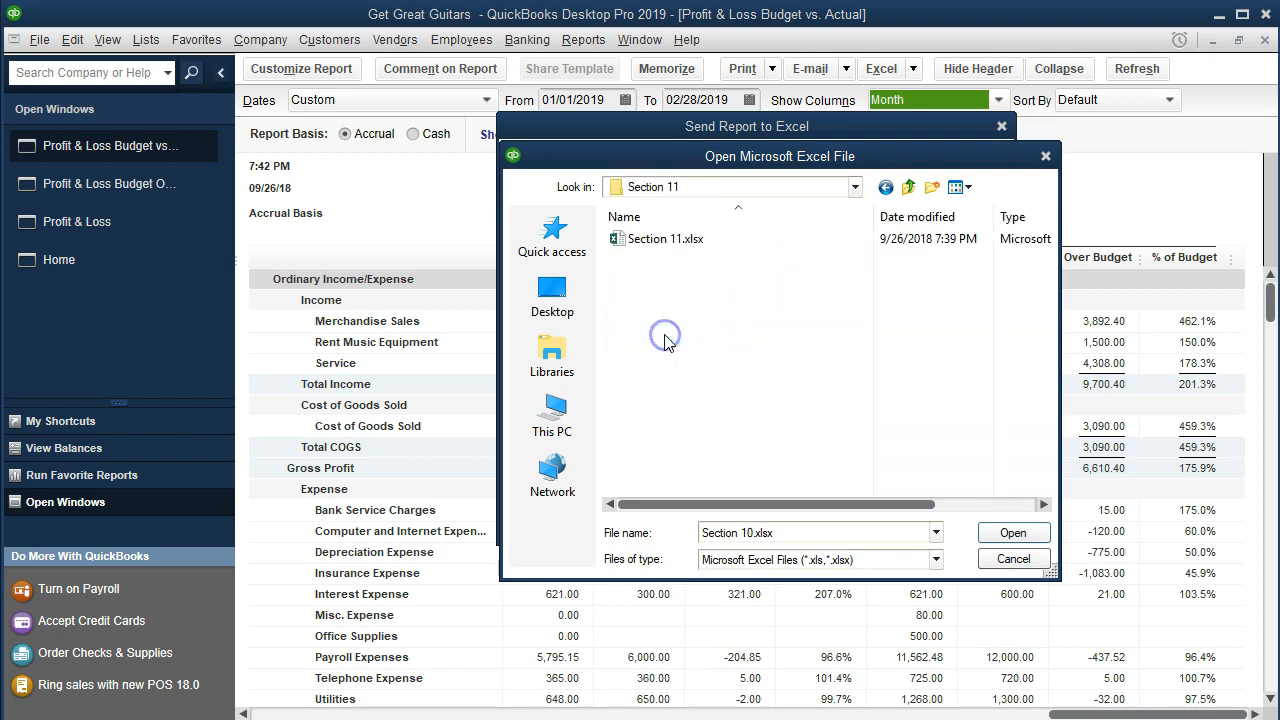
{"action": "double_click", "coordinate": [645, 242]}
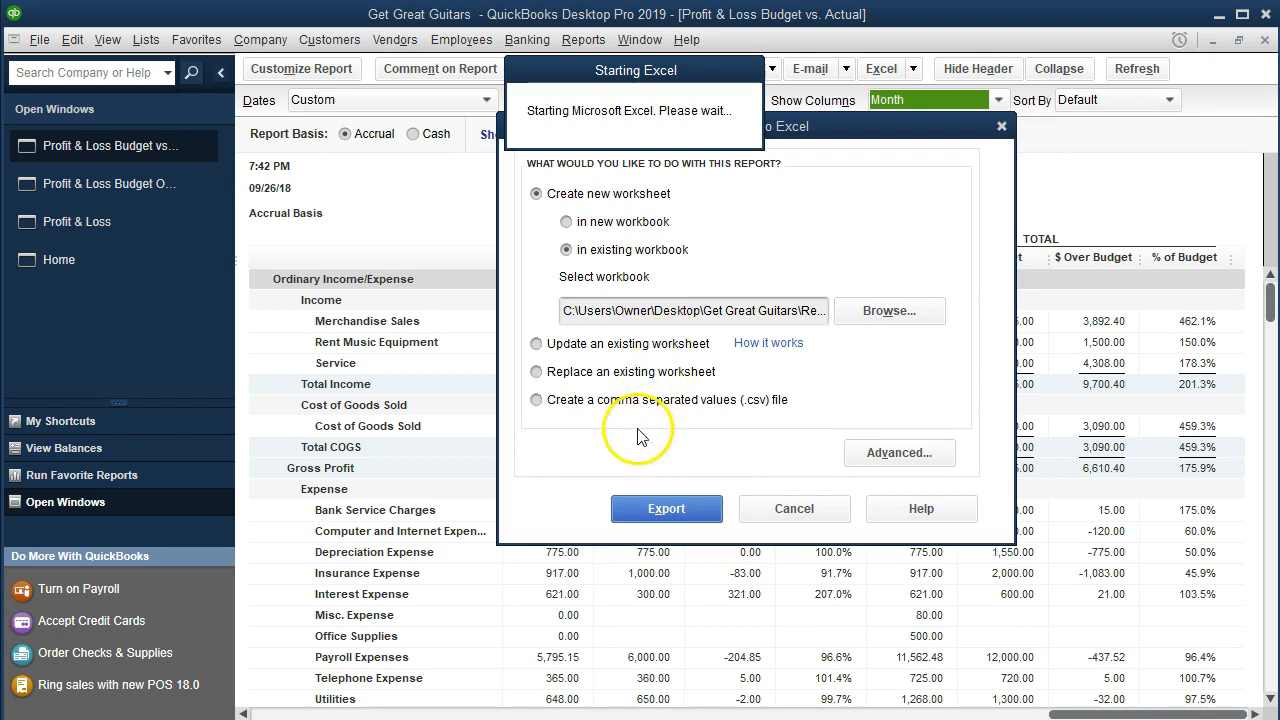
{"action": "left_click", "coordinate": [632, 512]}
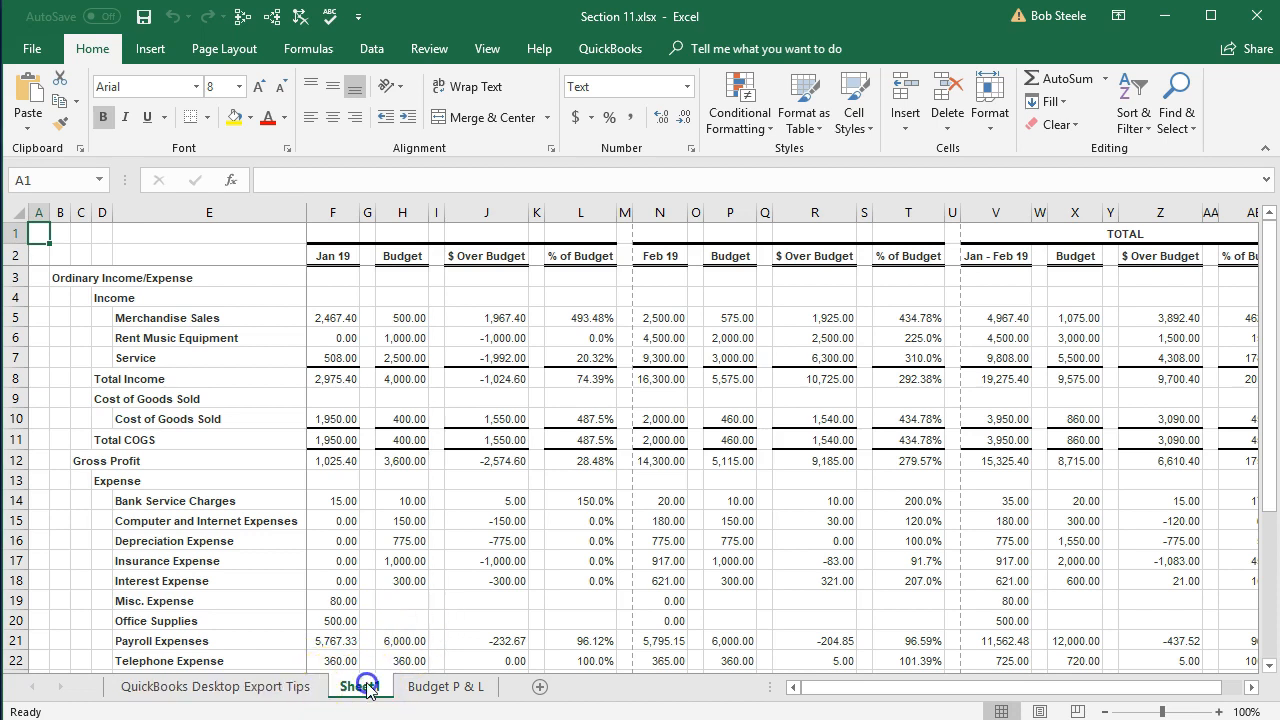
Move the exported worksheet after Budget P & L and rename it Budg vs. Act
{"action": "left_click_drag", "start_coordinate": [473, 683], "coordinate": [506, 686]}
{"action": "double_click", "coordinate": [463, 687]}
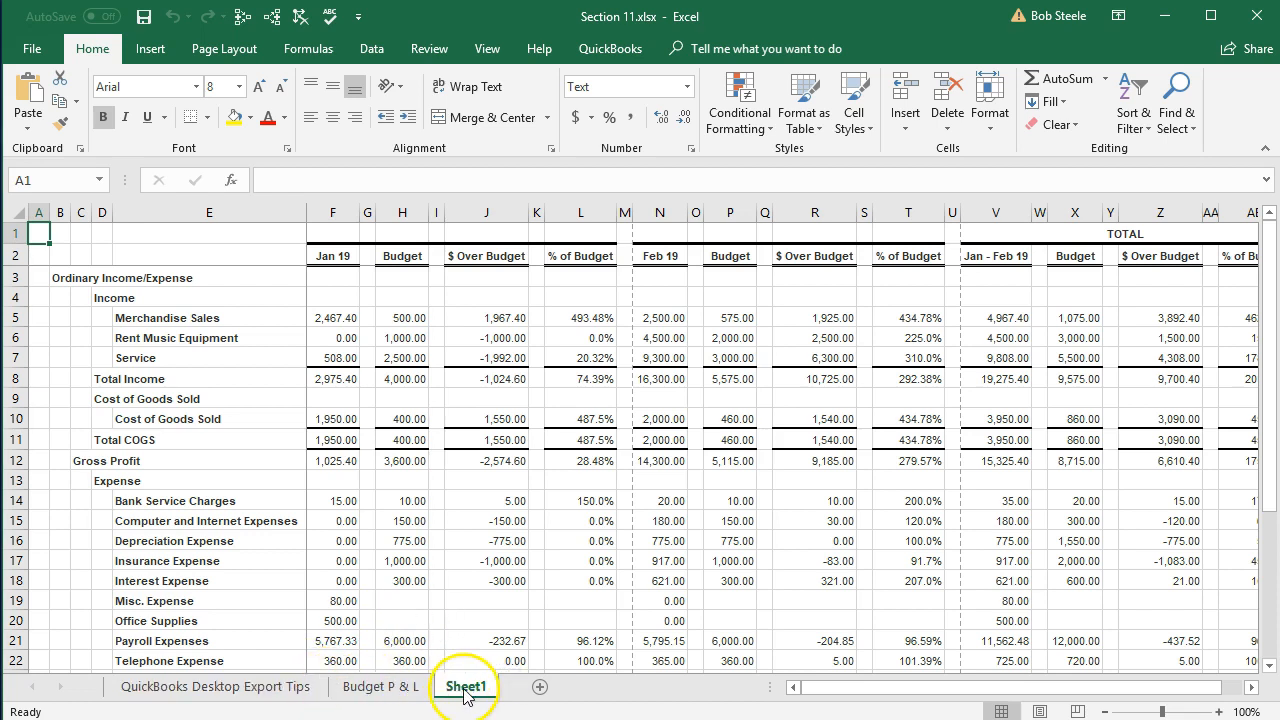
{"action": "left_click", "coordinate": [606, 581]}
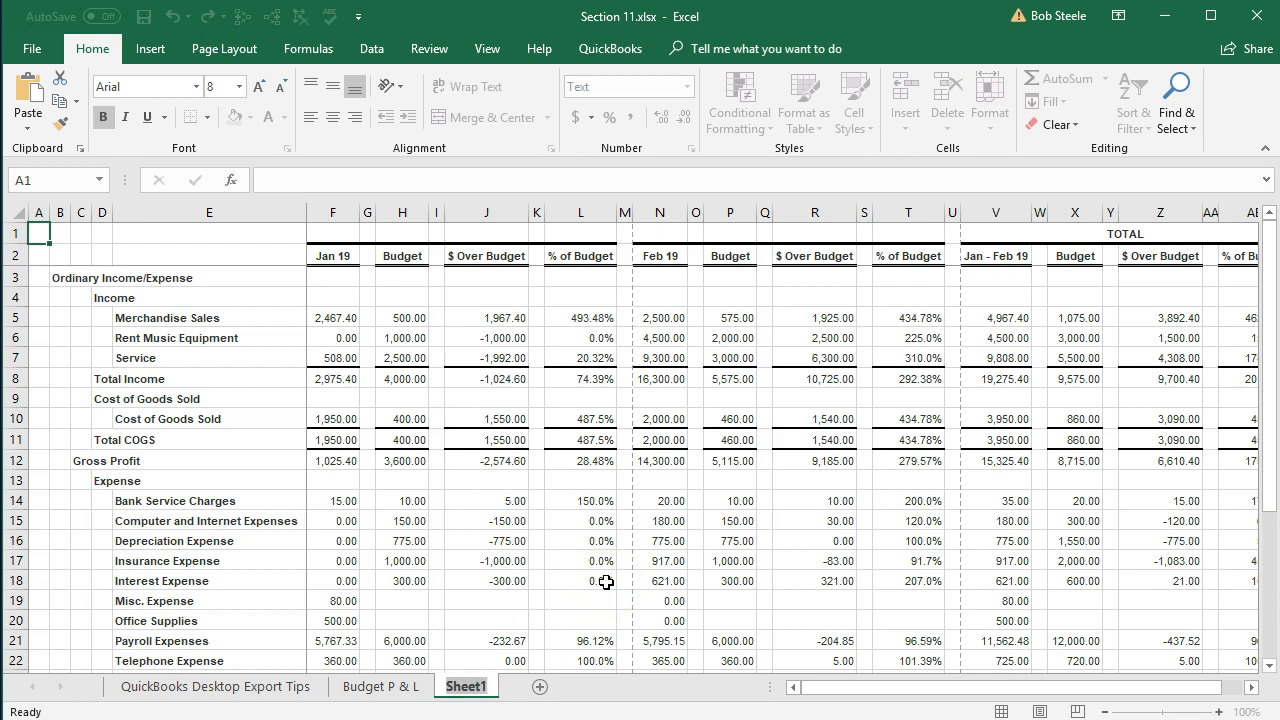
{"action": "type", "text": "Budg vs. Act"}
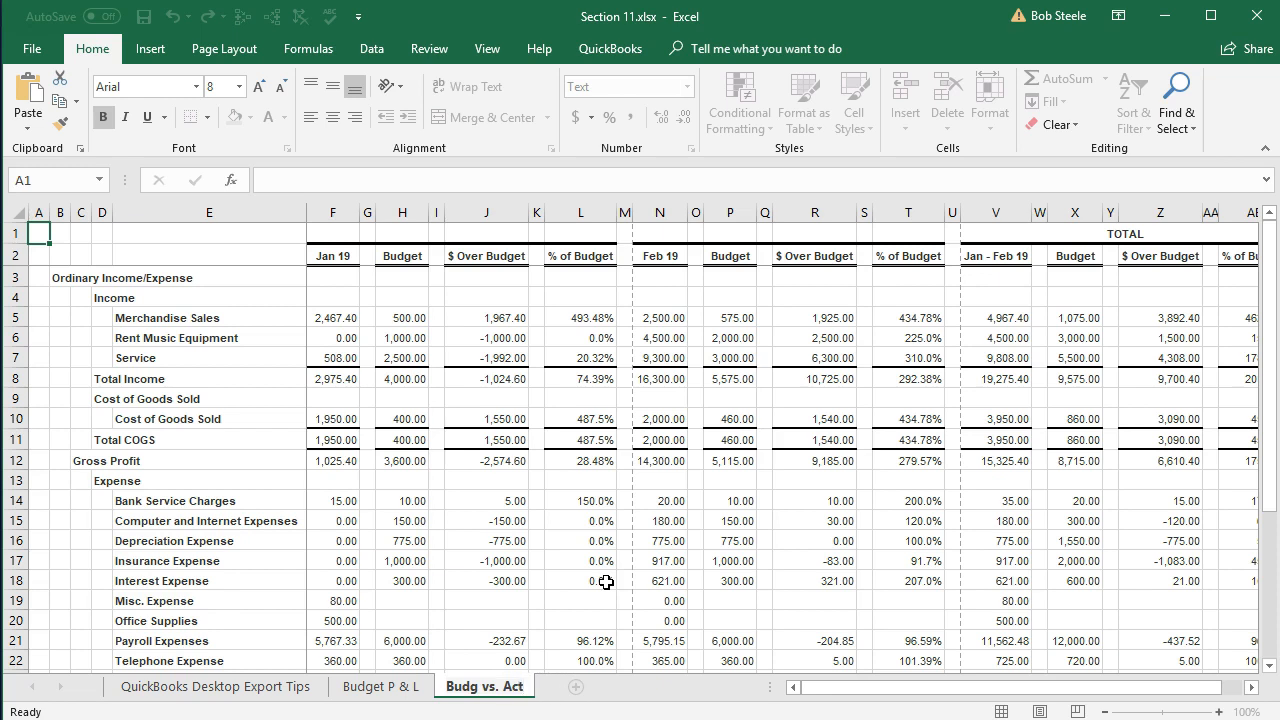
{"action": "left_click", "coordinate": [606, 582]}
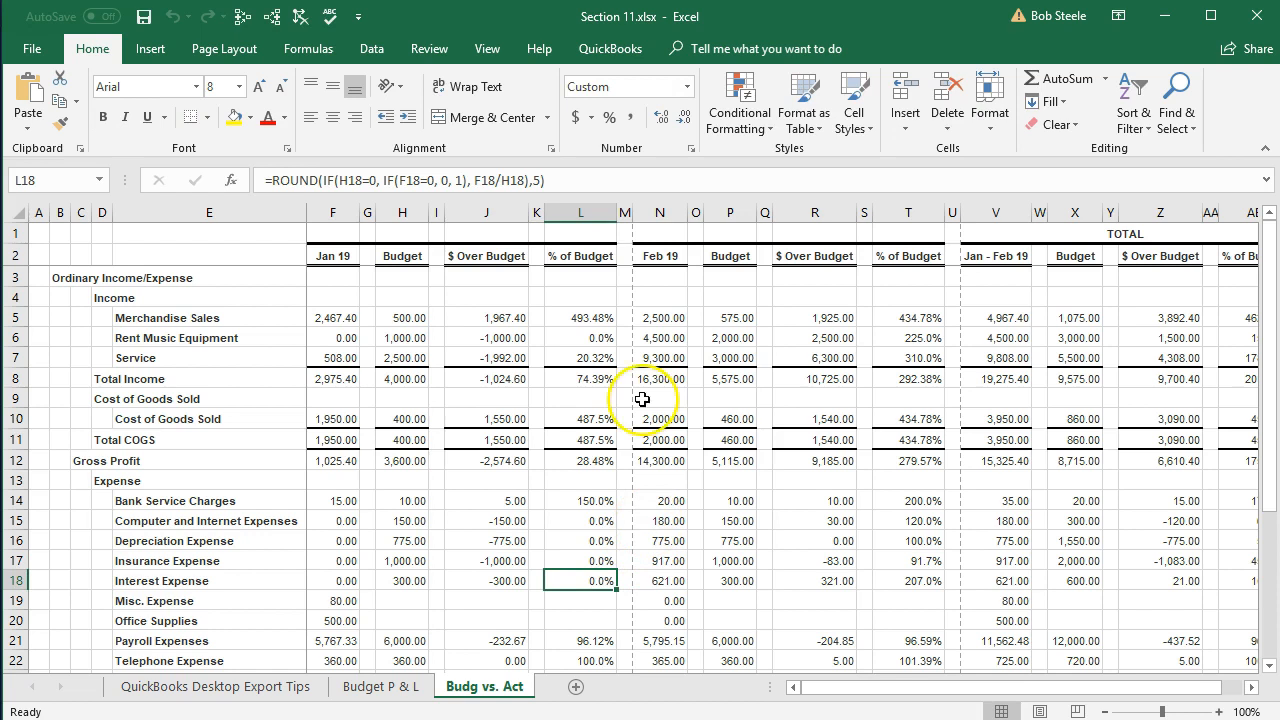
Remove the split panes from the Budg vs. Act sheet and set its page orientation to Landscape
{"action": "left_click", "coordinate": [494, 57]}
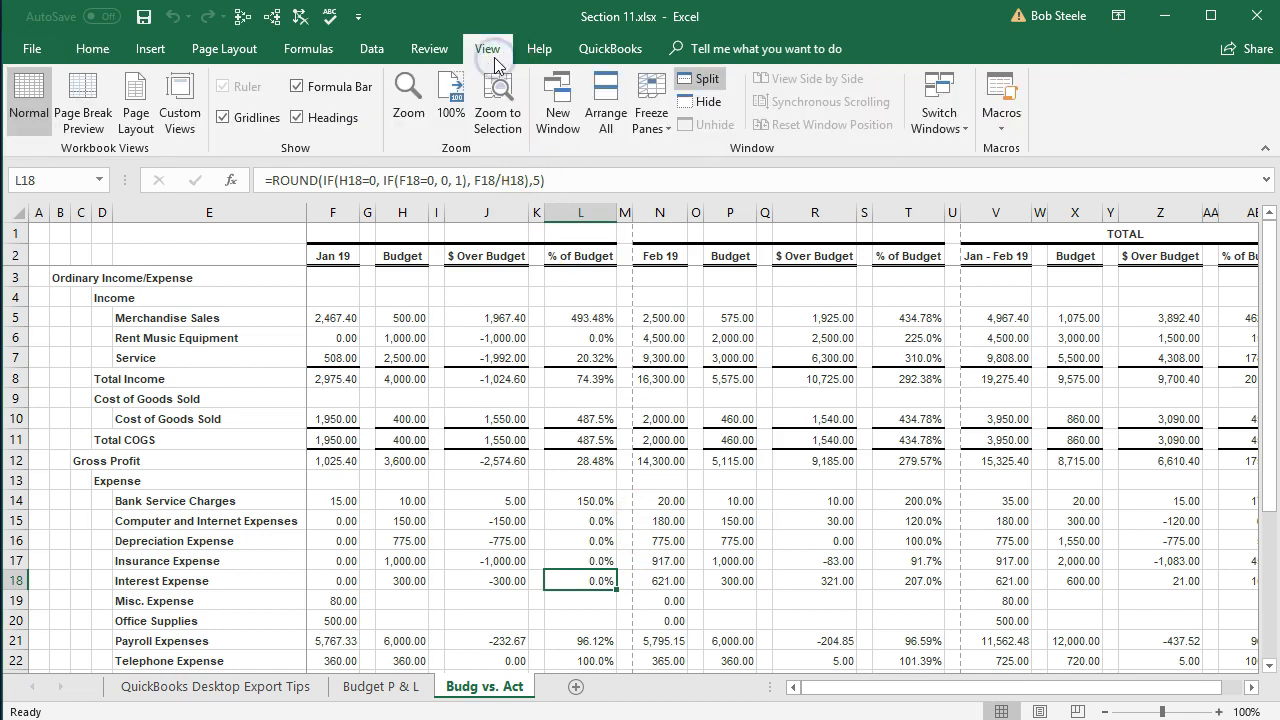
{"action": "left_click", "coordinate": [712, 80]}
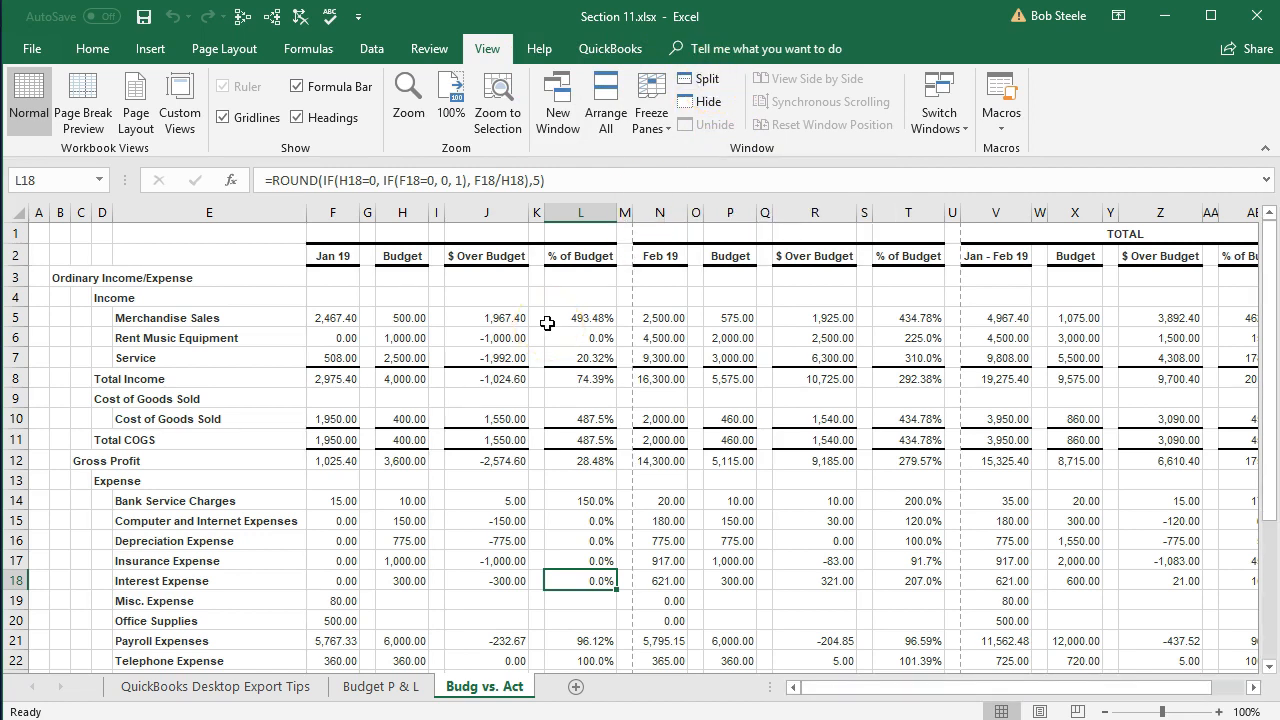
{"action": "left_click", "coordinate": [222, 55]}
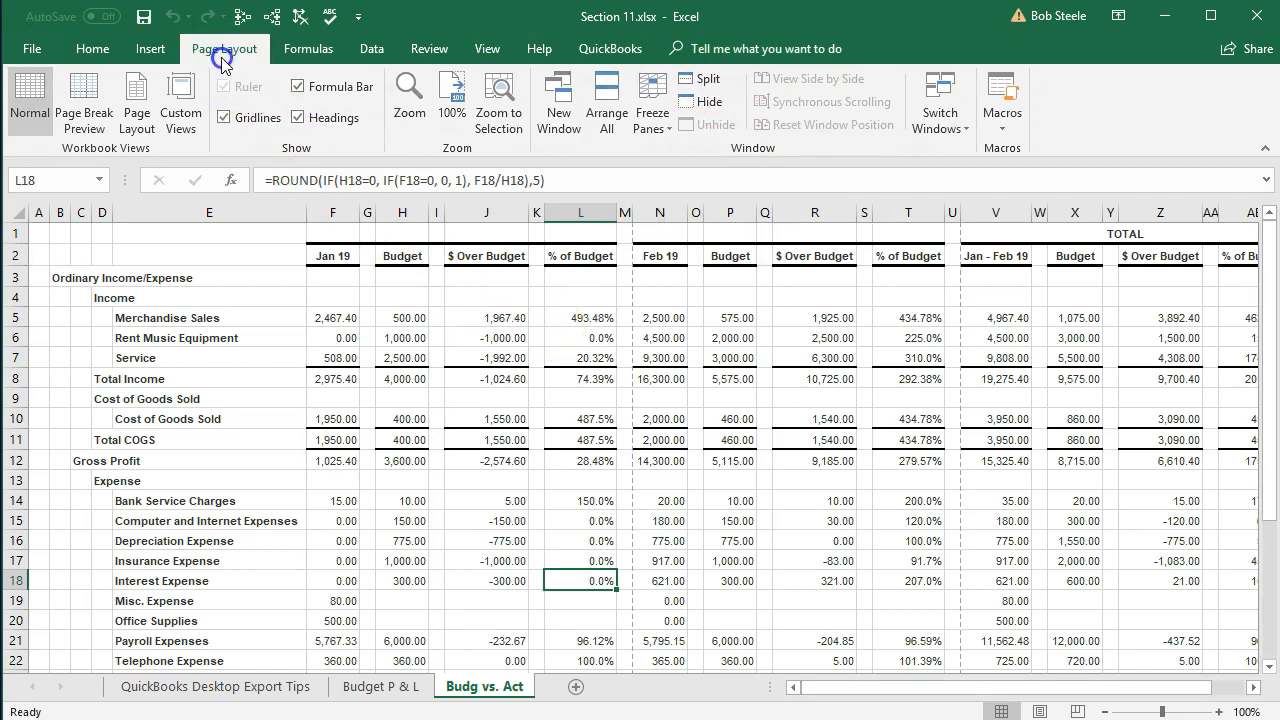
{"action": "left_click", "coordinate": [226, 125]}
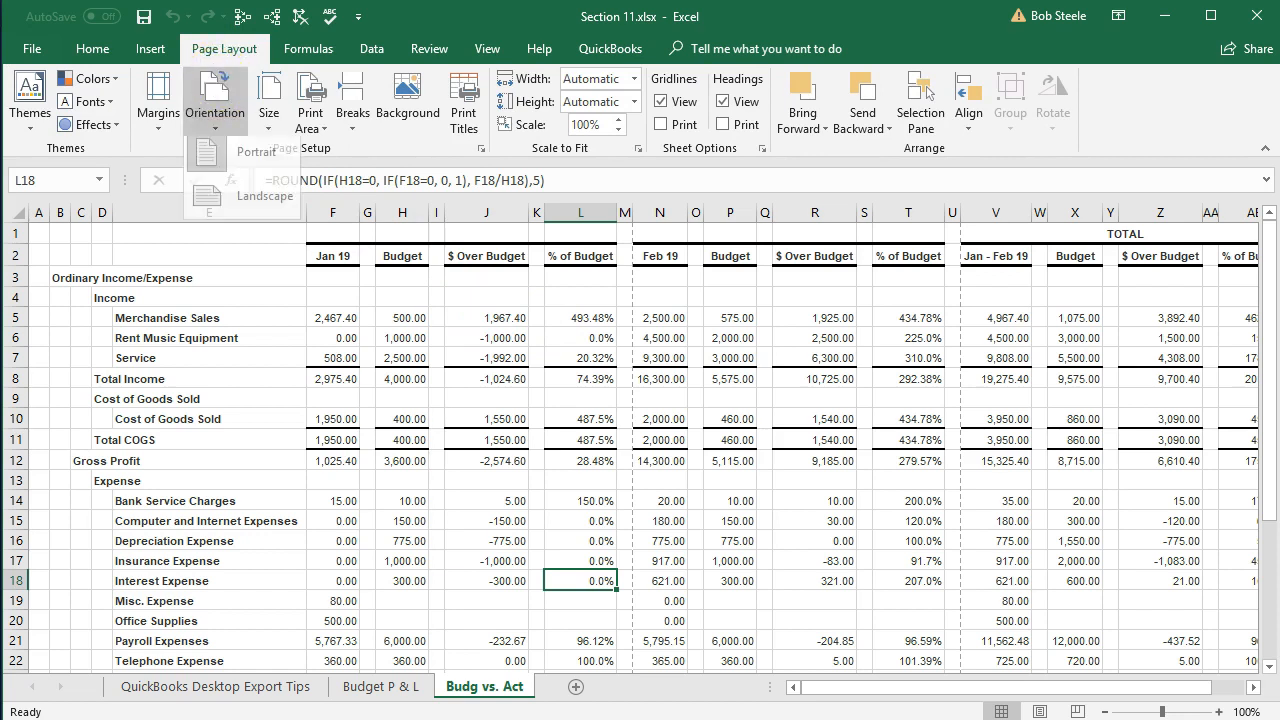
{"action": "left_click", "coordinate": [262, 205]}
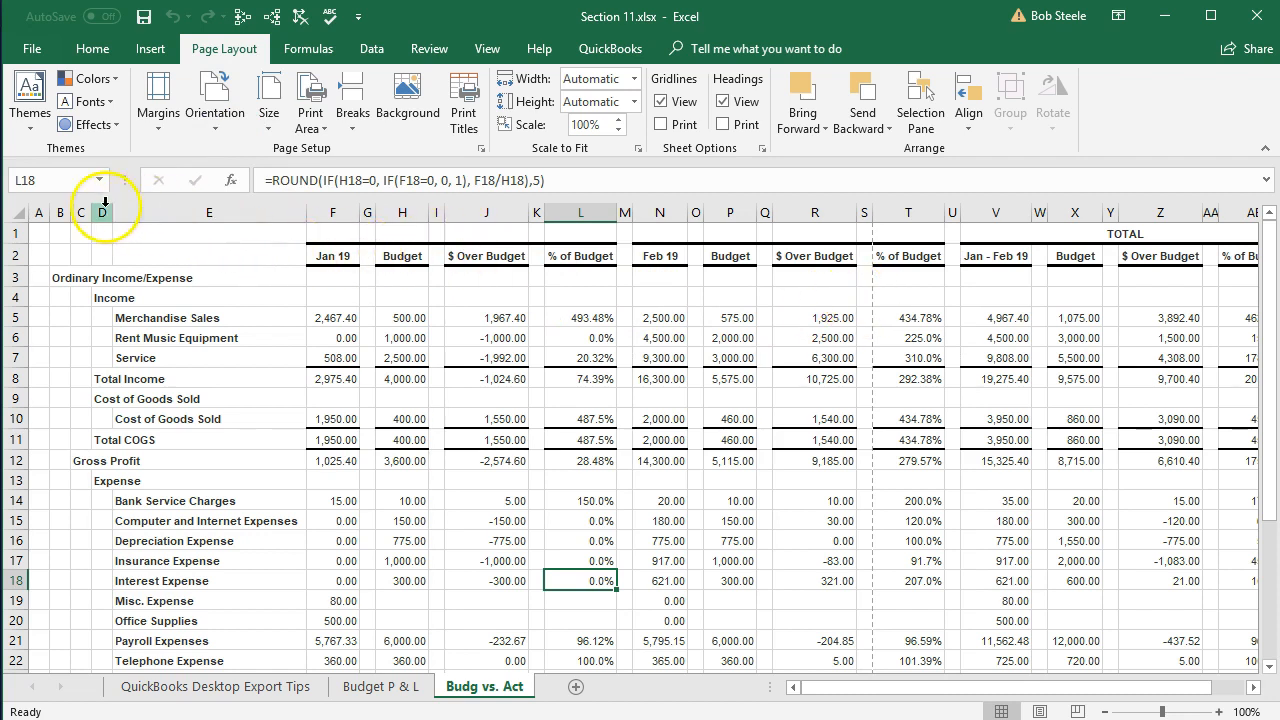
Delete the blank spacer columns A, G, I, K, M, O, Q, S, U, W, Y and AA from the Budg vs. Act sheet
{"action": "left_click", "coordinate": [43, 213]}
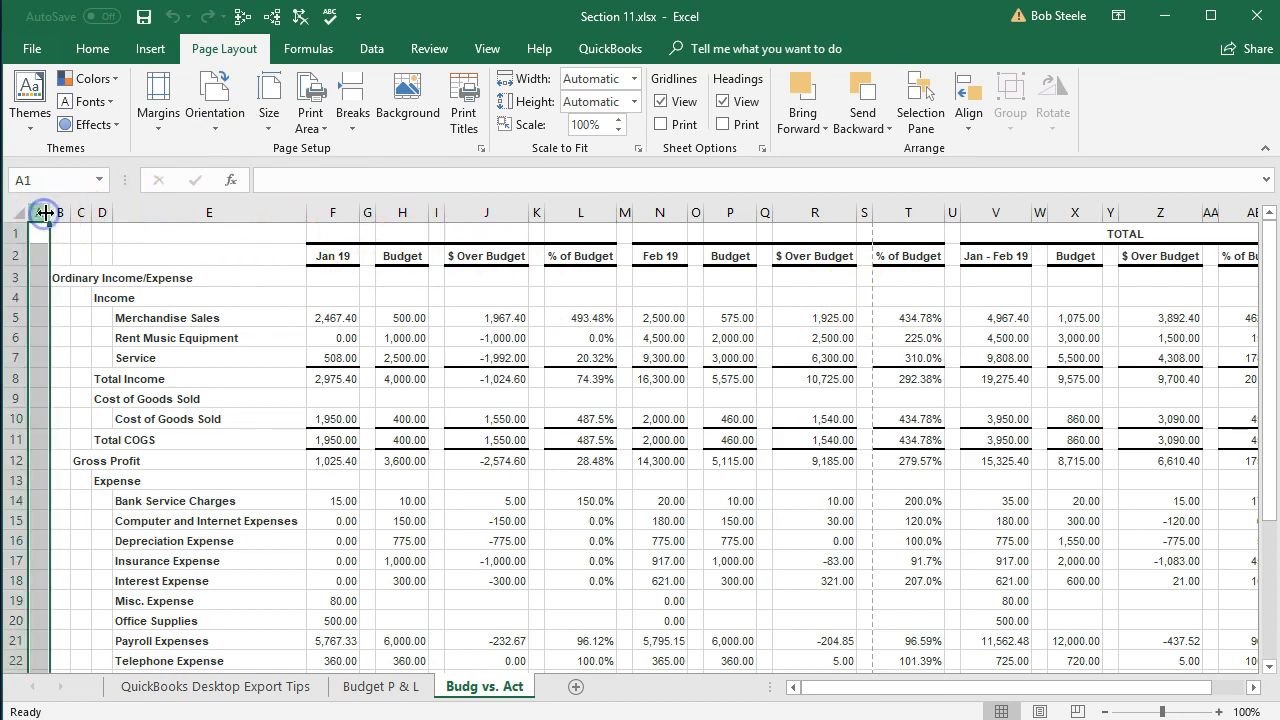
{"action": "left_click", "coordinate": [369, 213], "text": "ctrl"}
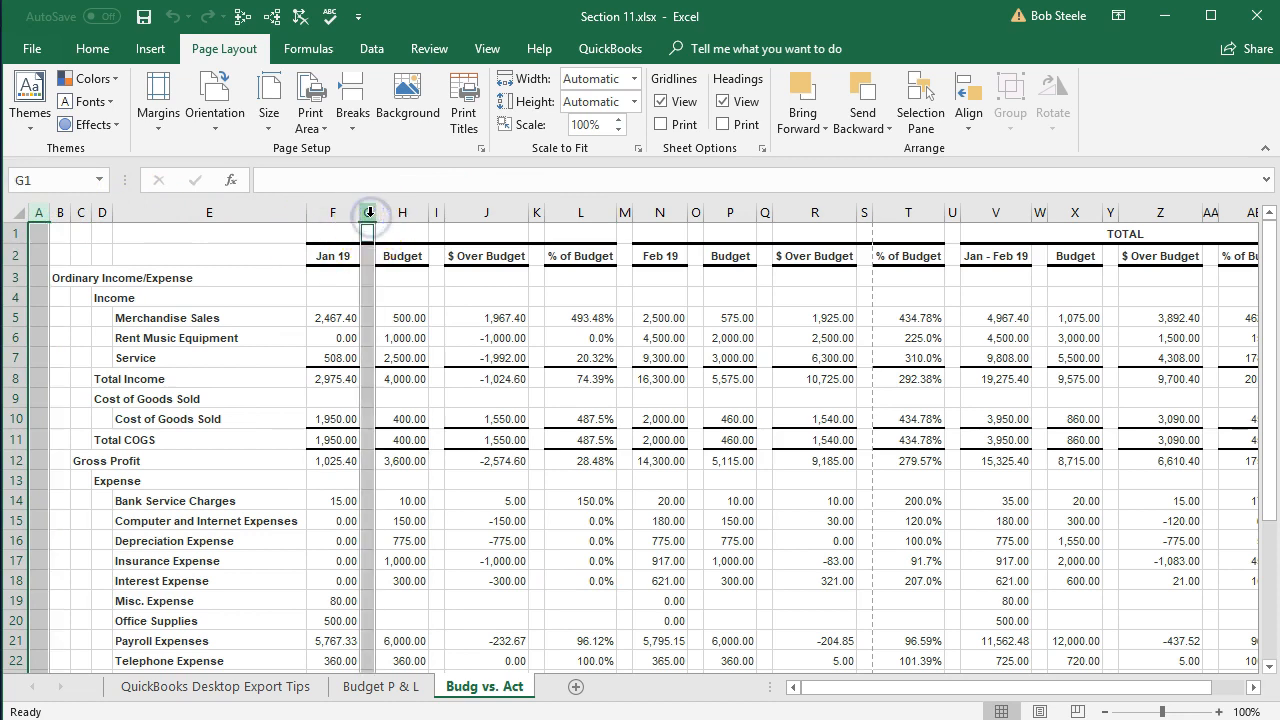
{"action": "left_click_drag", "start_coordinate": [436, 213], "coordinate": [527, 223]}
{"action": "left_click", "coordinate": [531, 216], "text": "ctrl"}
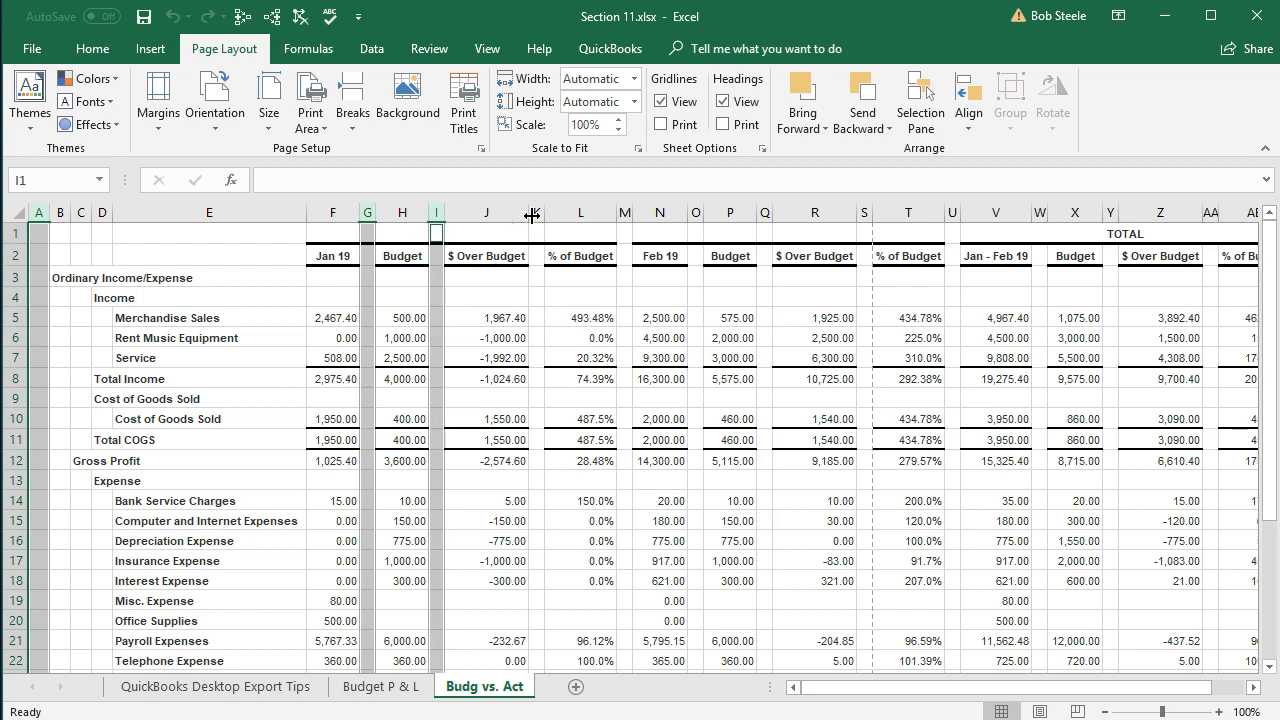
{"action": "left_click", "coordinate": [536, 213], "text": "ctrl"}
{"action": "left_click", "coordinate": [624, 213], "text": "ctrl"}
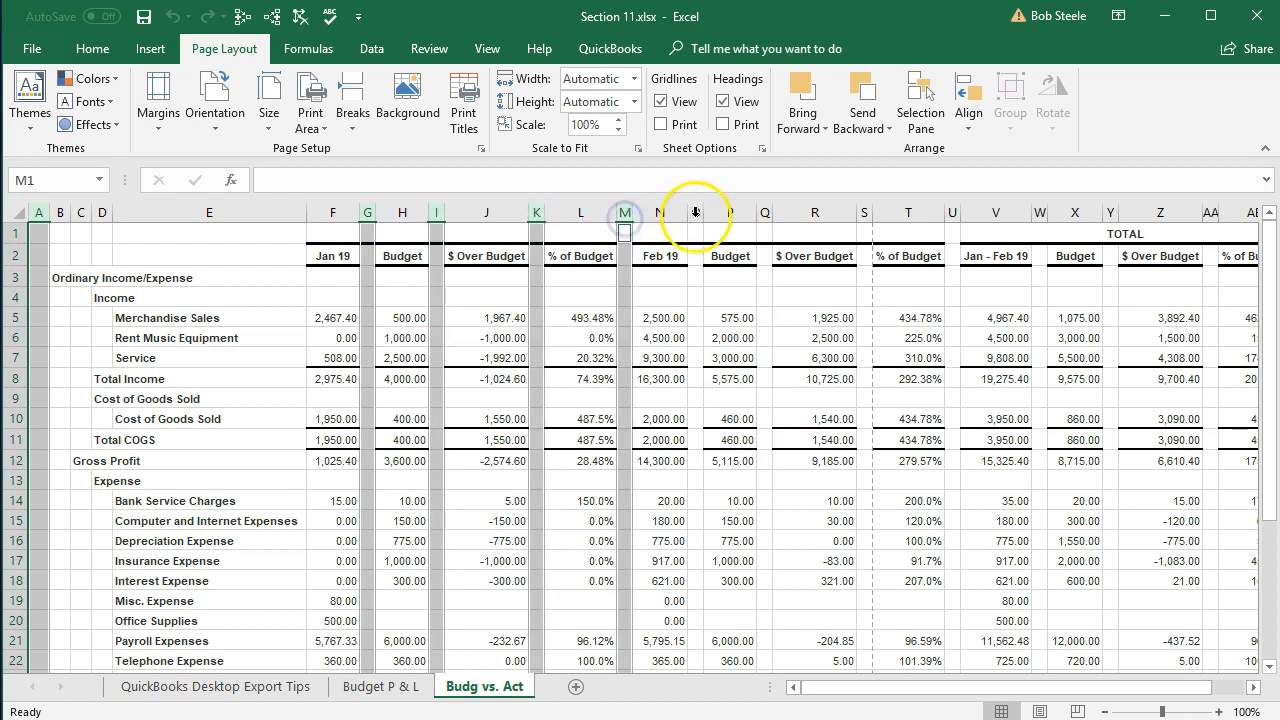
{"action": "left_click", "coordinate": [696, 213], "text": "ctrl"}
{"action": "left_click", "coordinate": [765, 213], "text": "ctrl"}
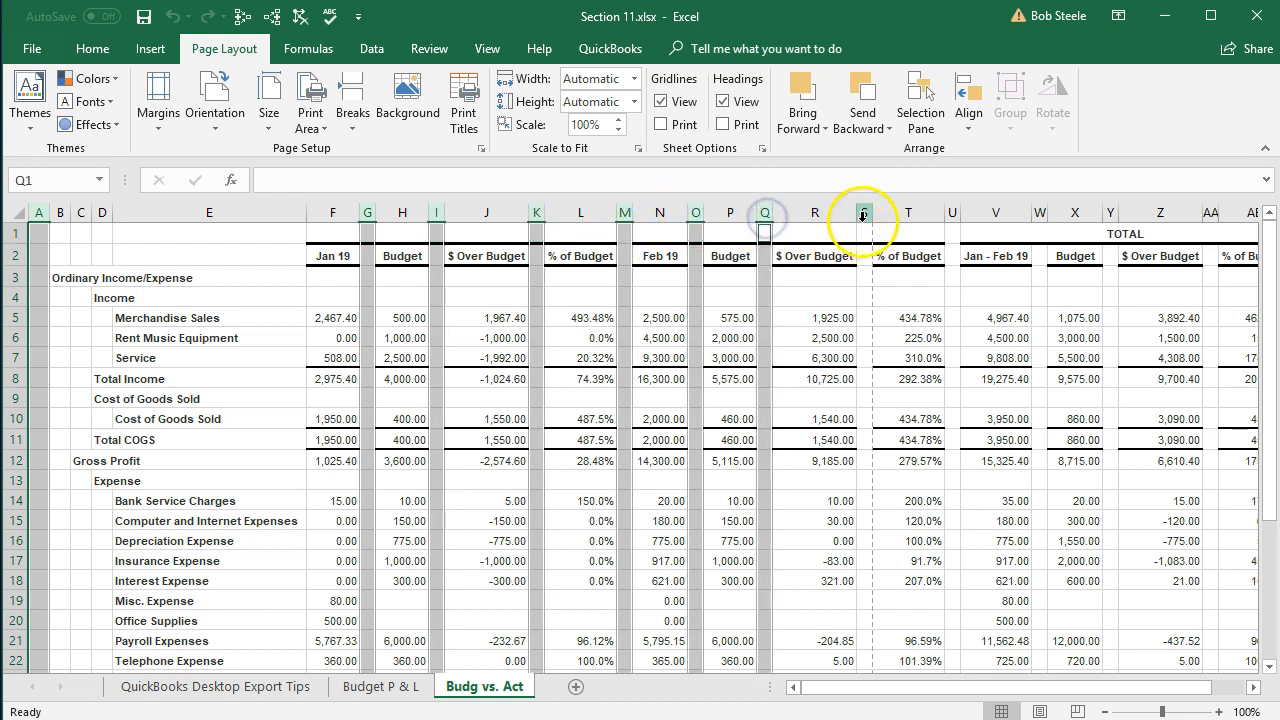
{"action": "left_click", "coordinate": [864, 213], "text": "ctrl"}
{"action": "left_click", "coordinate": [952, 213], "text": "ctrl"}
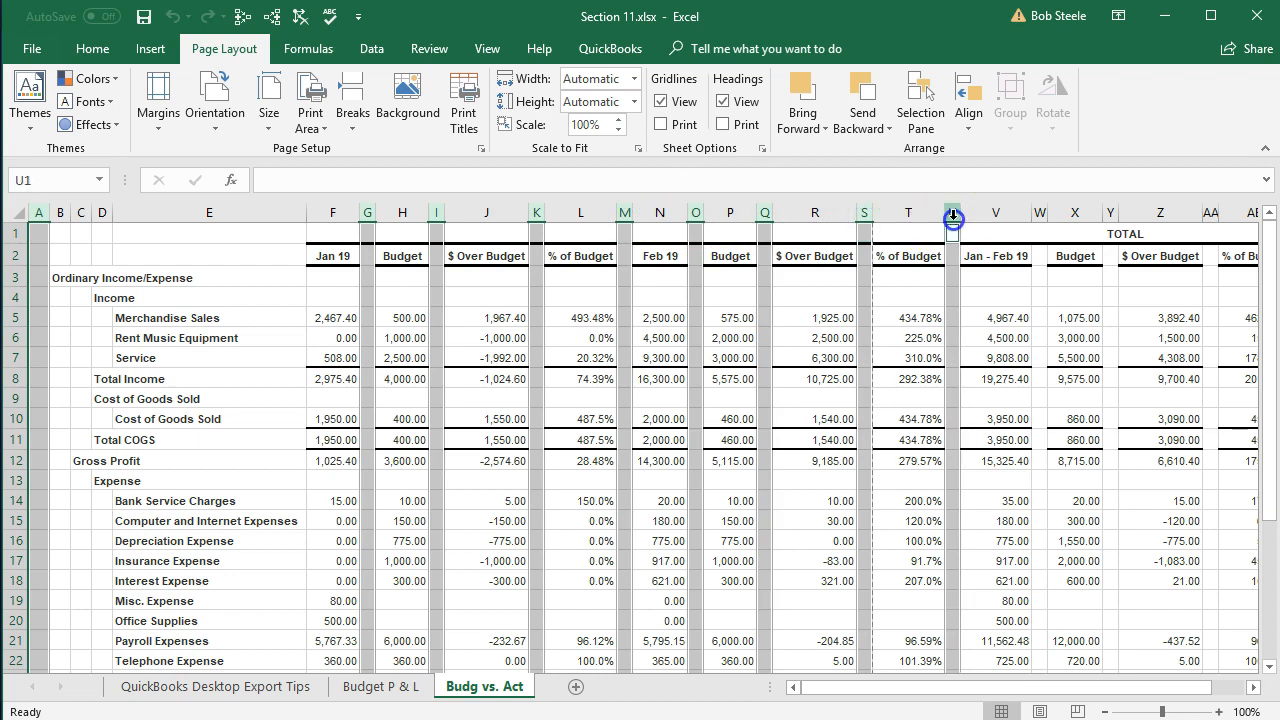
{"action": "left_click", "coordinate": [1040, 212], "text": "ctrl"}
{"action": "left_click", "coordinate": [1110, 213], "text": "ctrl"}
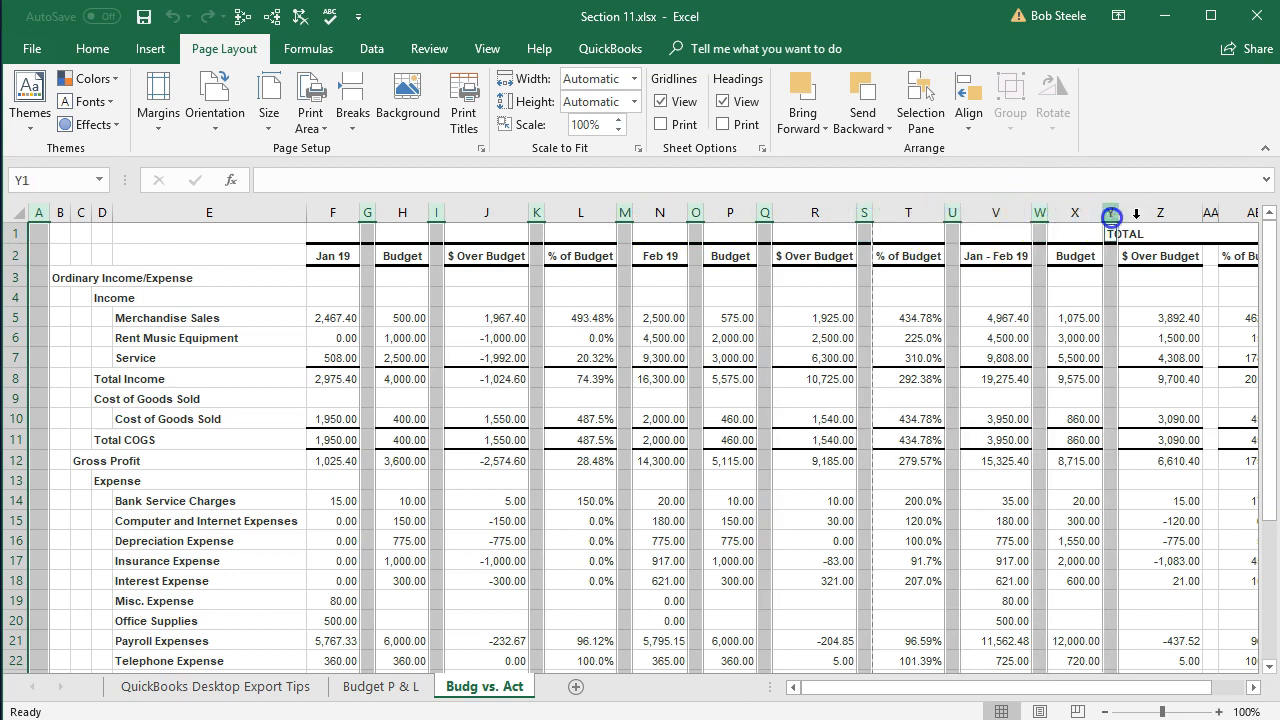
{"action": "left_click", "coordinate": [1210, 213], "text": "ctrl"}
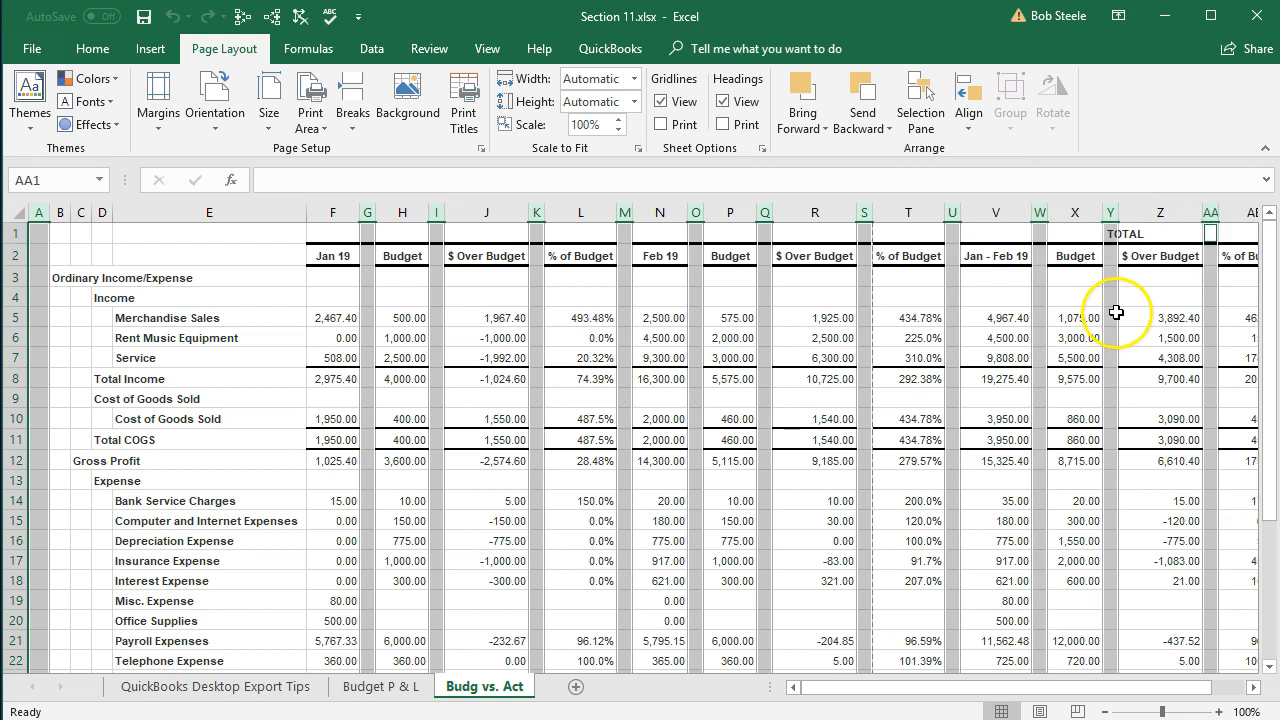
{"action": "right_click", "coordinate": [1110, 274]}
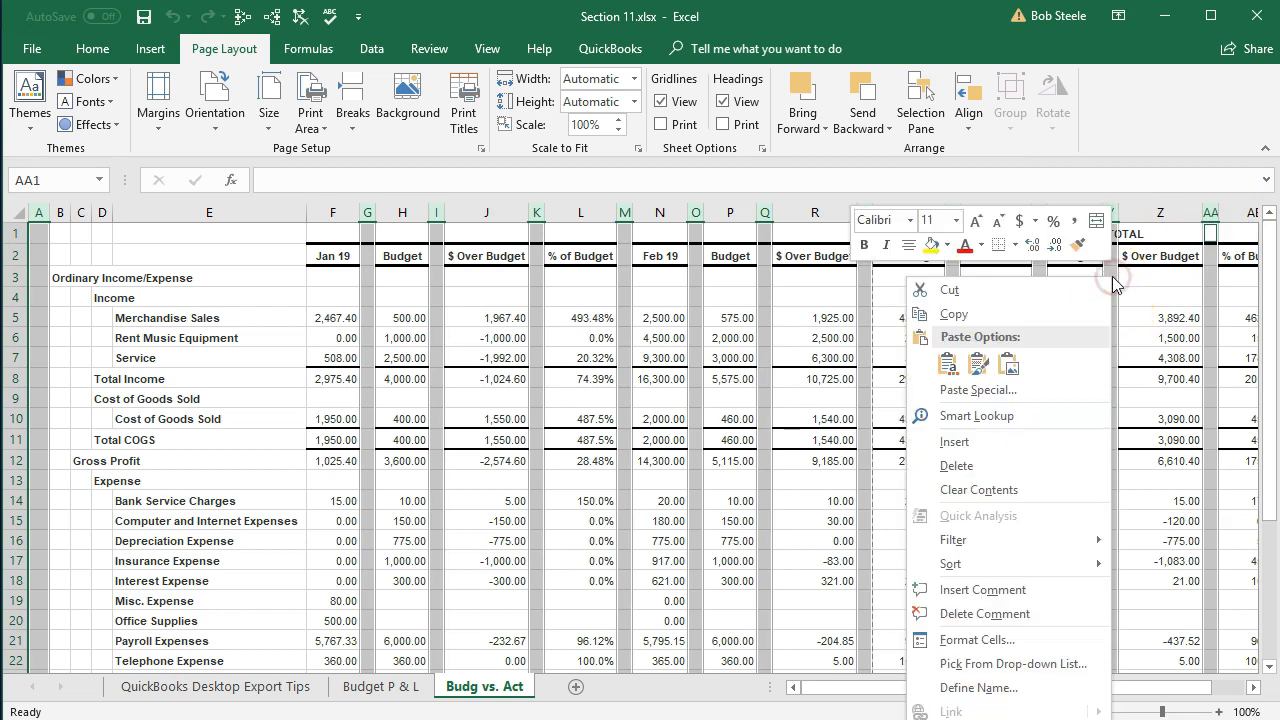
{"action": "mouse_move", "coordinate": [1025, 567]}
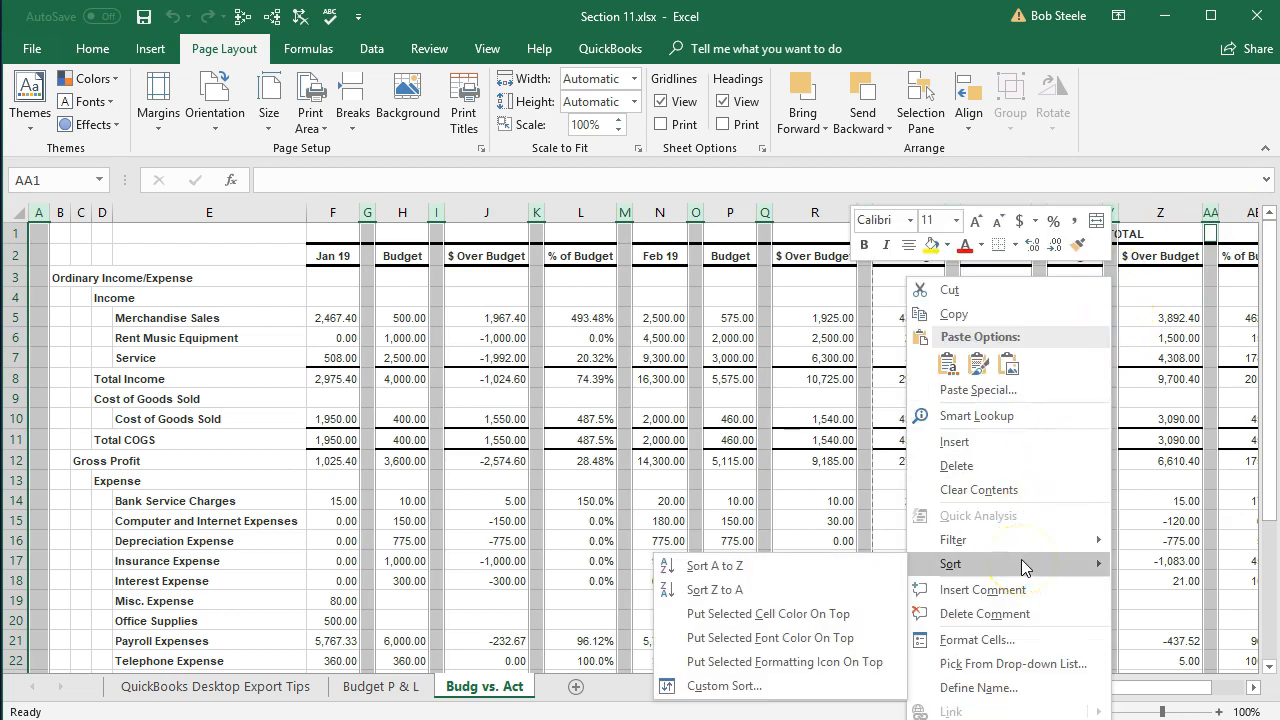
{"action": "left_click", "coordinate": [1000, 466]}
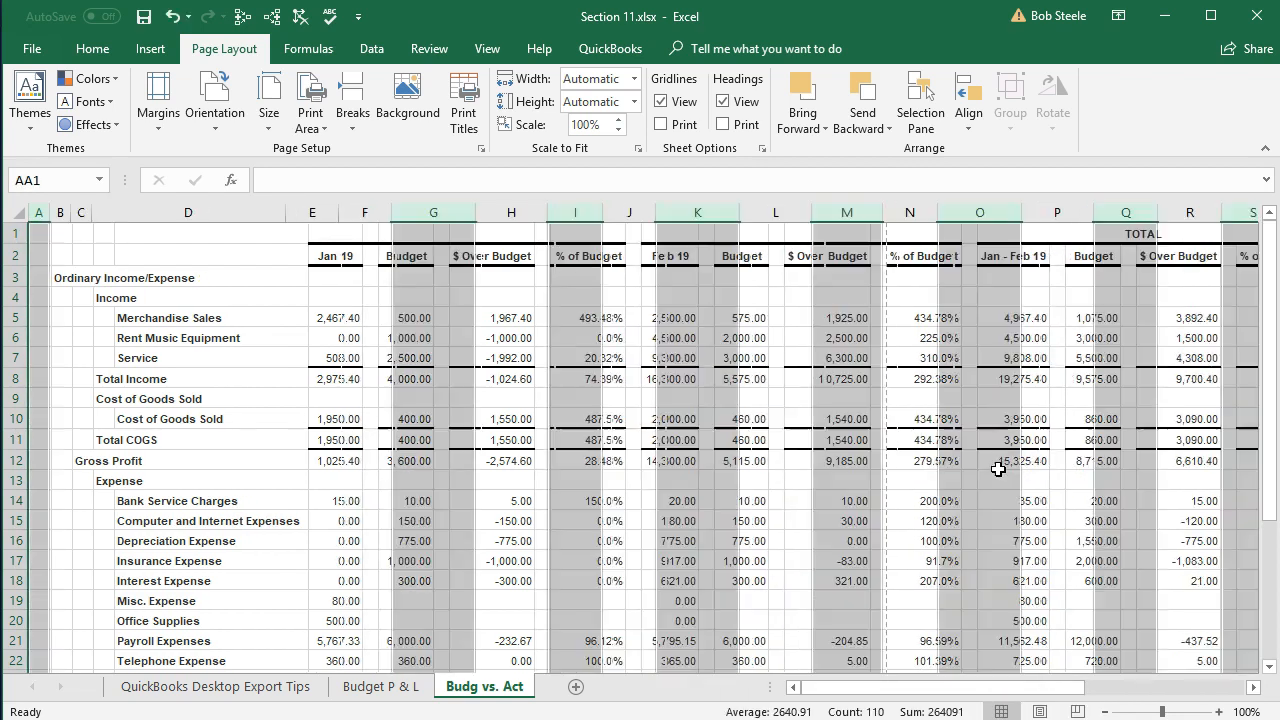
{"action": "left_click", "coordinate": [995, 474]}
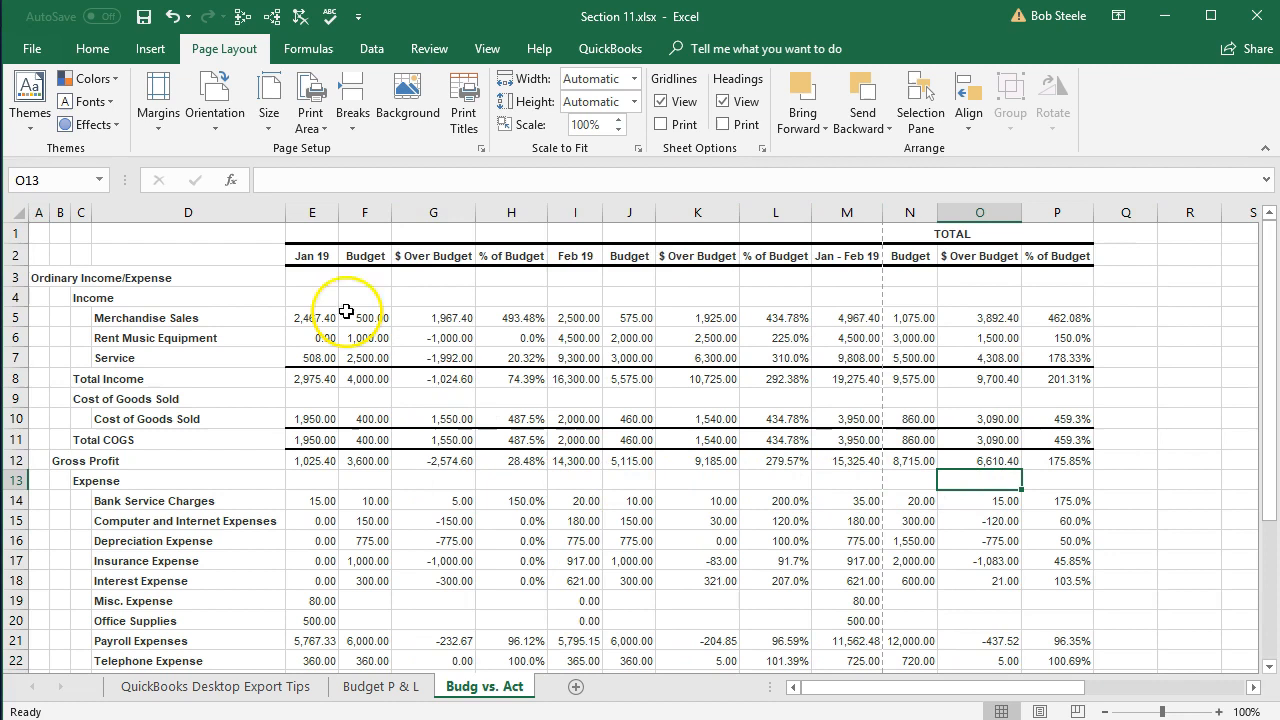
Set the print scaling to Fit All Columns on One Page and return to the worksheet
{"action": "left_click", "coordinate": [30, 58]}
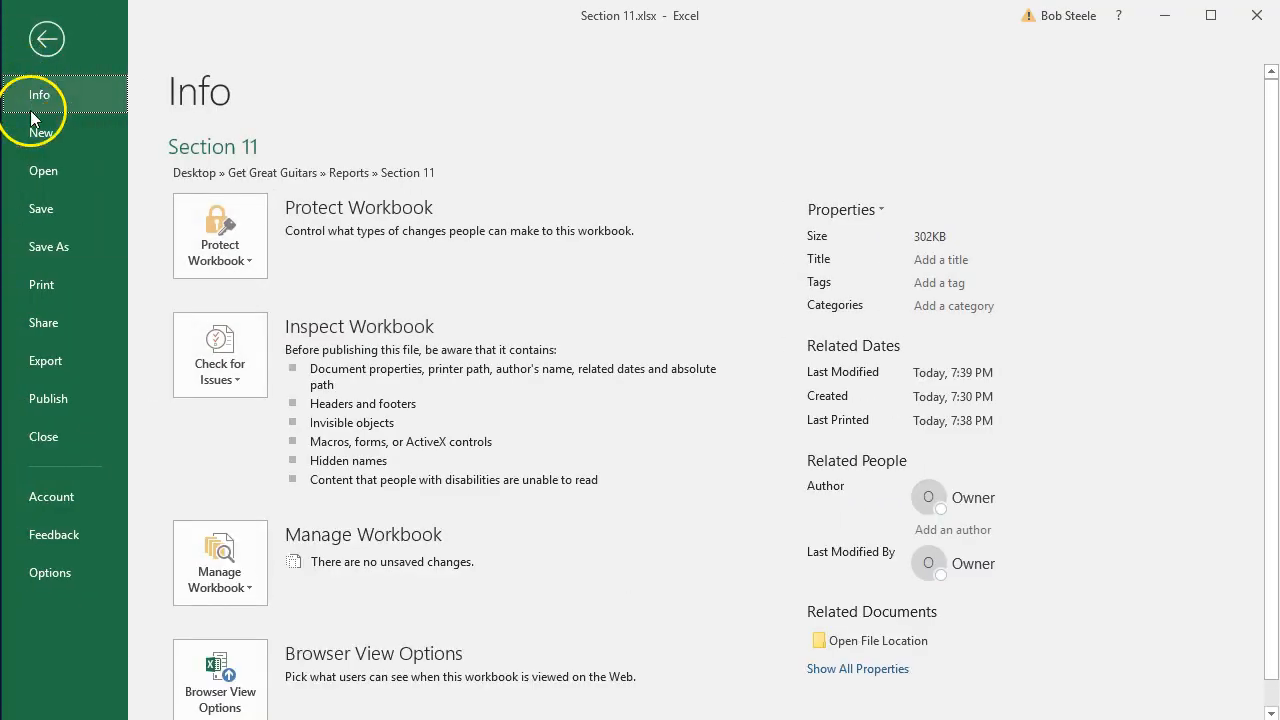
{"action": "left_click", "coordinate": [63, 283]}
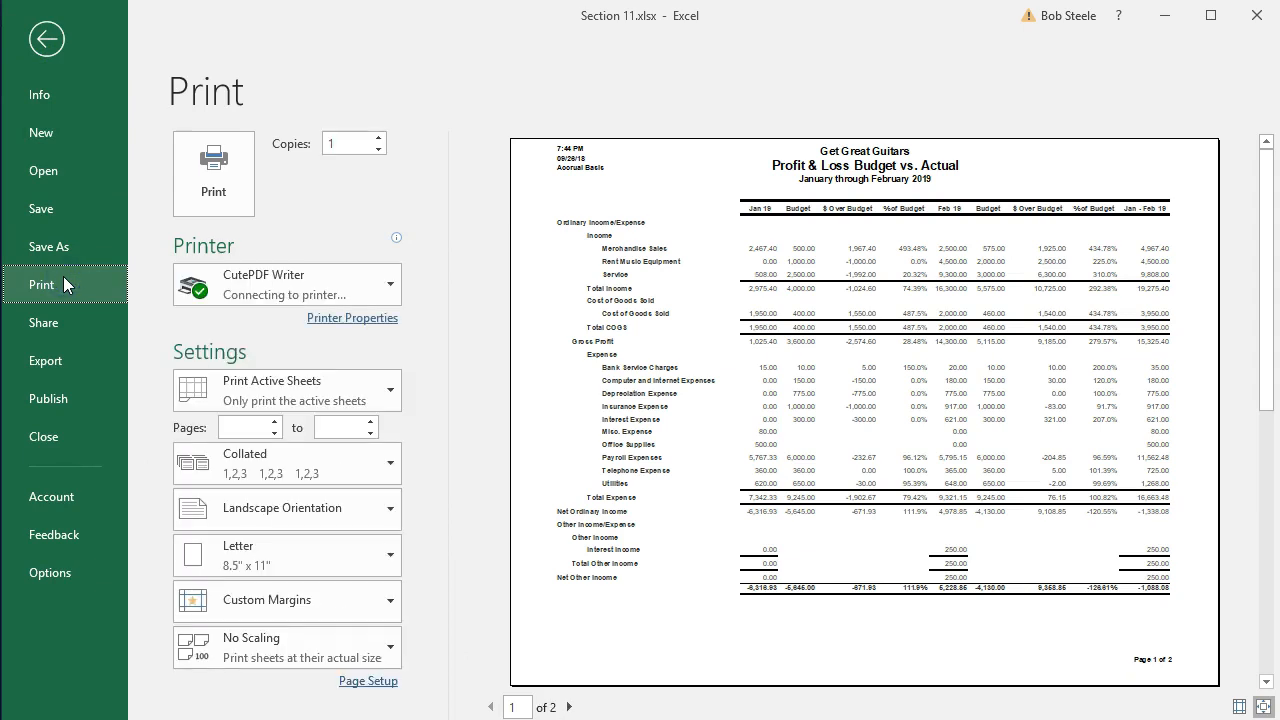
{"action": "left_click", "coordinate": [211, 637]}
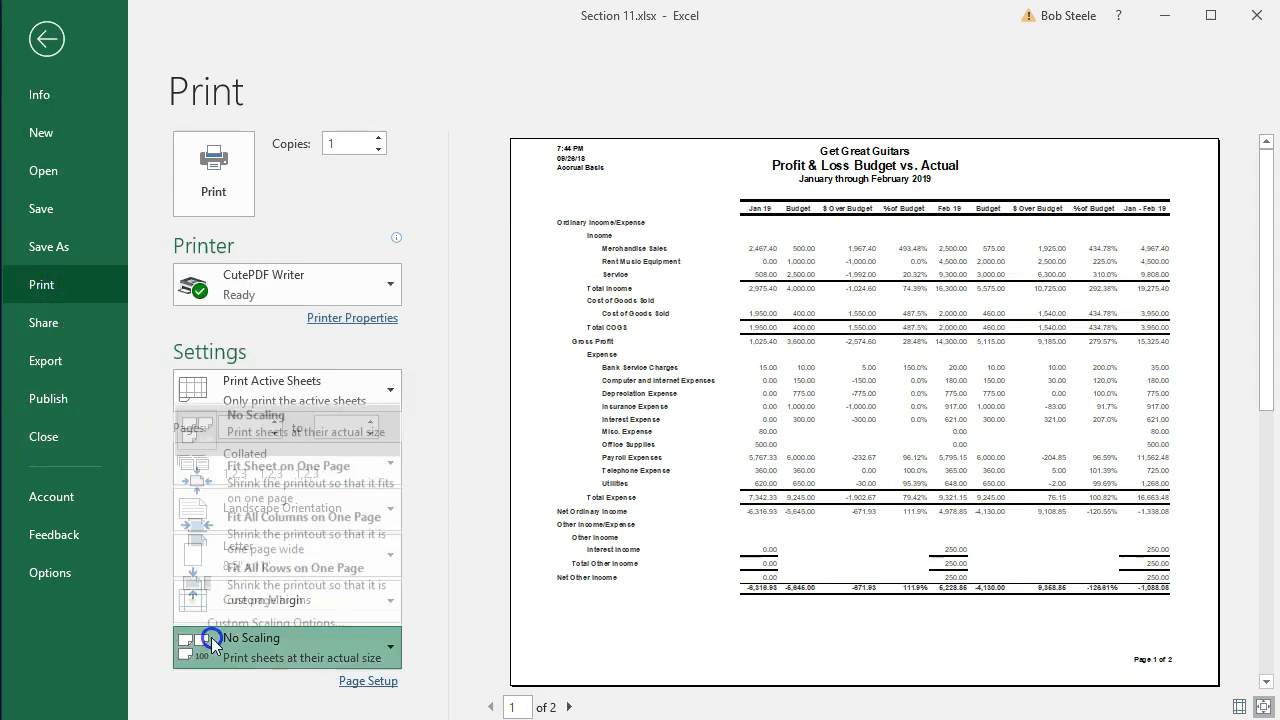
{"action": "left_click", "coordinate": [272, 535]}
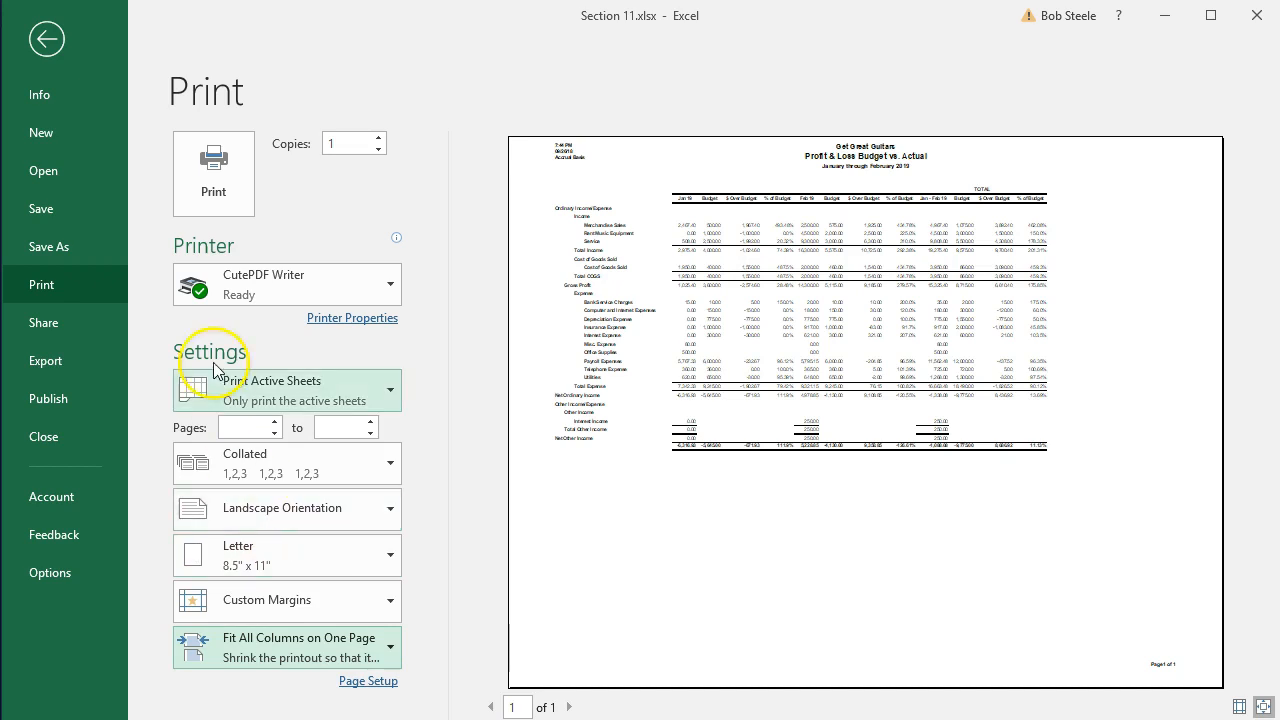
{"action": "left_click", "coordinate": [44, 44]}
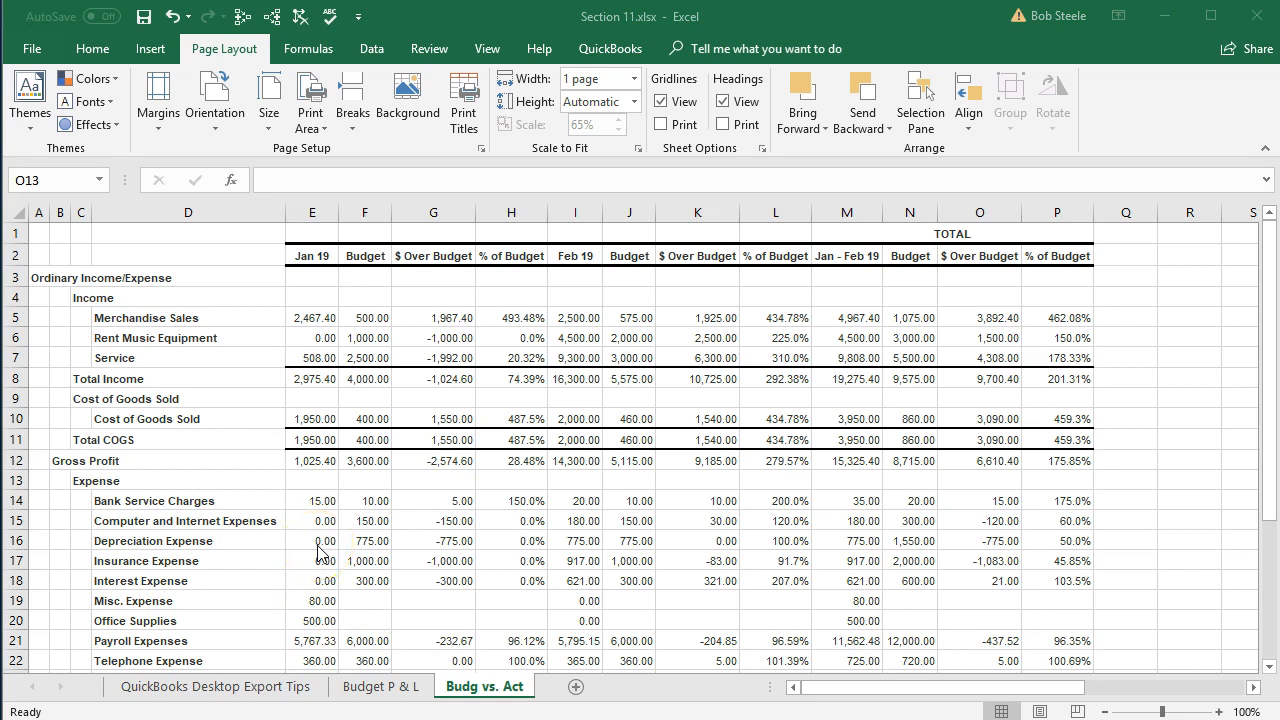
{"action": "scroll", "coordinate": [318, 552], "scroll_direction": "down", "scroll_amount": 1}
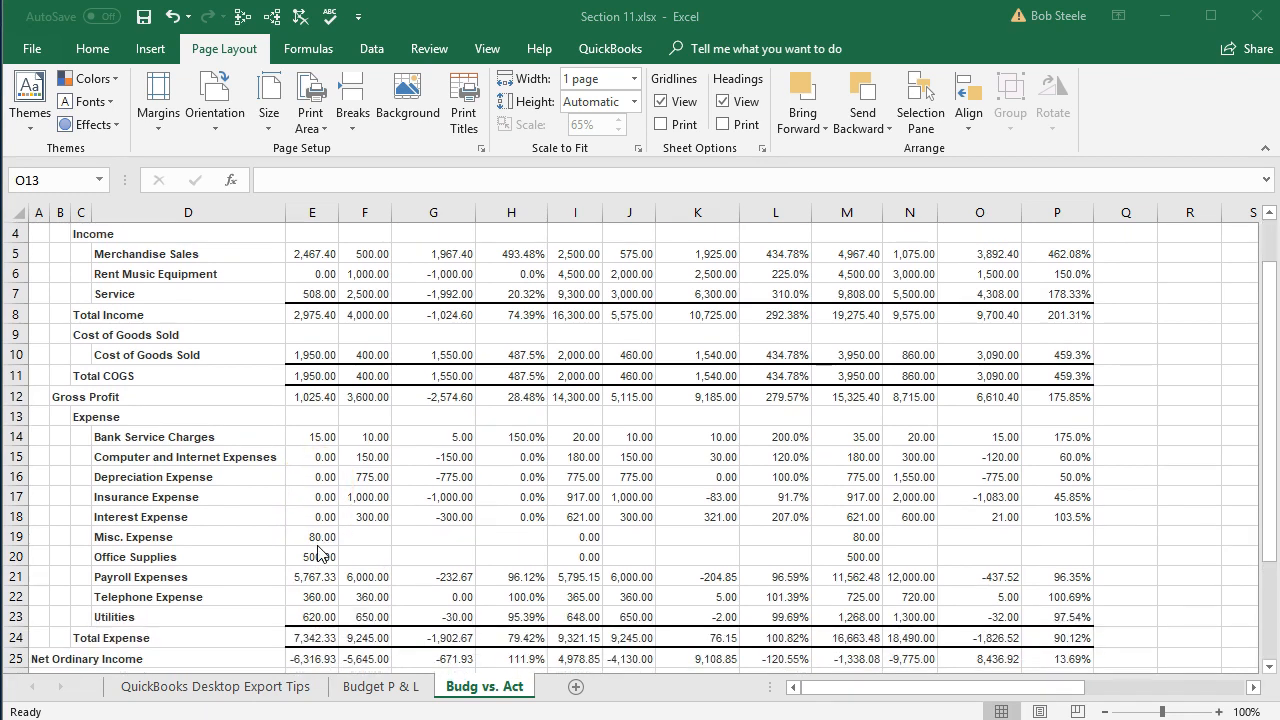